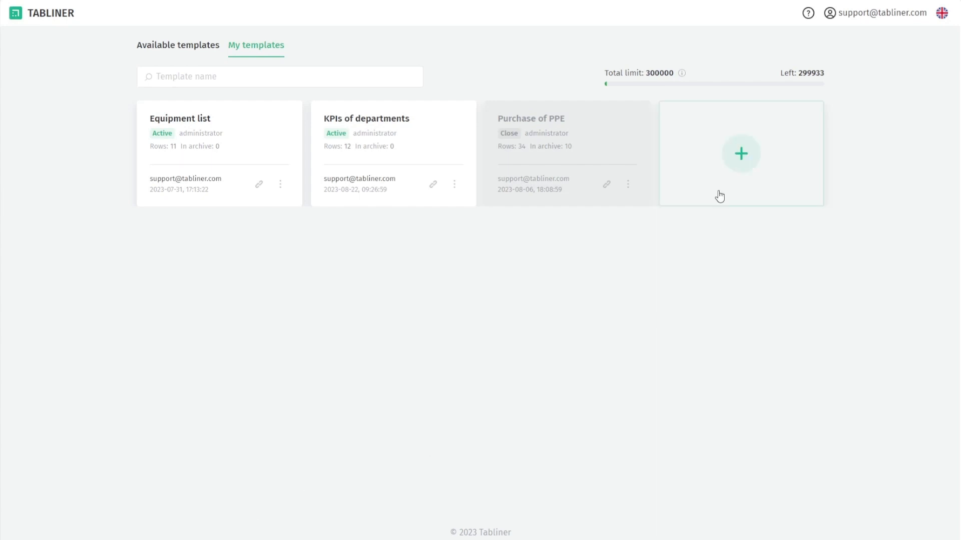
Start a new blank template and title it 'KPIs of departments'
click(727, 169)
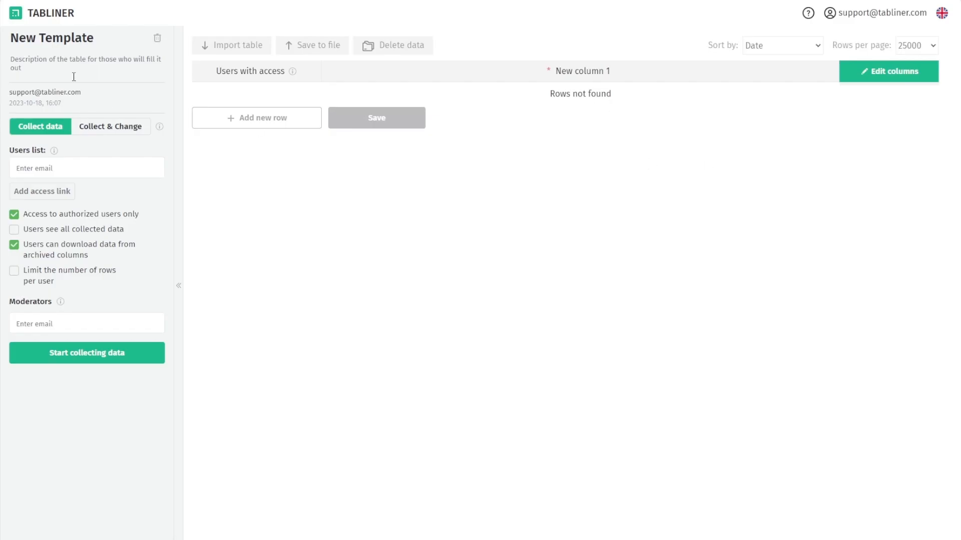
click(102, 38)
key(BackSpace)
key(BackSpace)
key(BackSpace)
key(BackSpace)
key(BackSpace)
key(BackSpace)
key(BackSpace)
key(BackSpace)
key(BackSpace)
key(BackSpace)
key(BackSpace)
key(BackSpace)
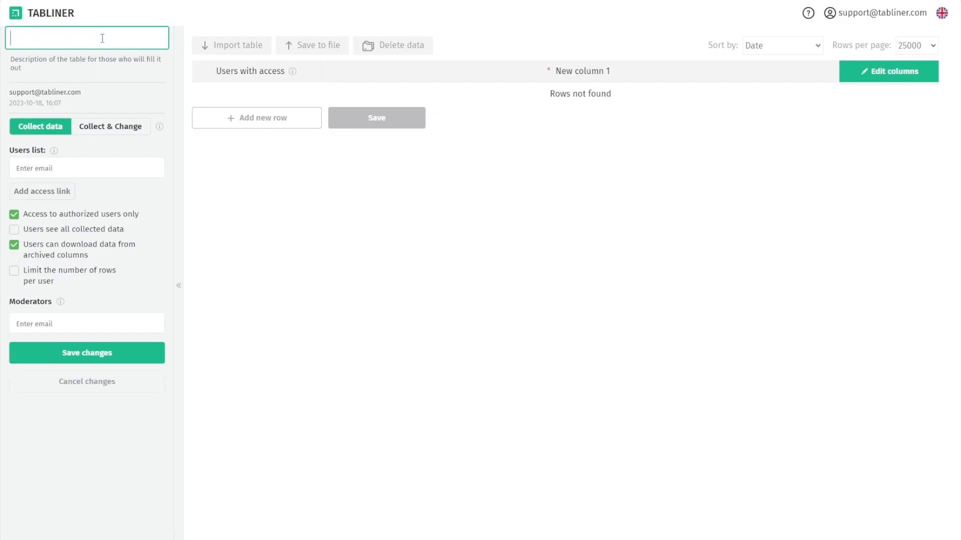
text(KPIs of departments)
Set the description to 'Collecting key performance indicators of the departments'
click(83, 68)
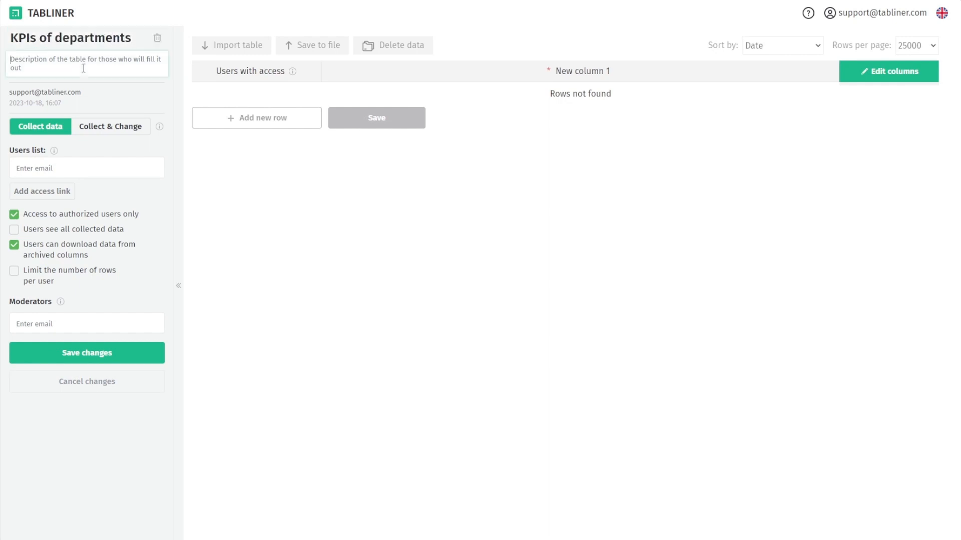
text(Collecting key performance i)
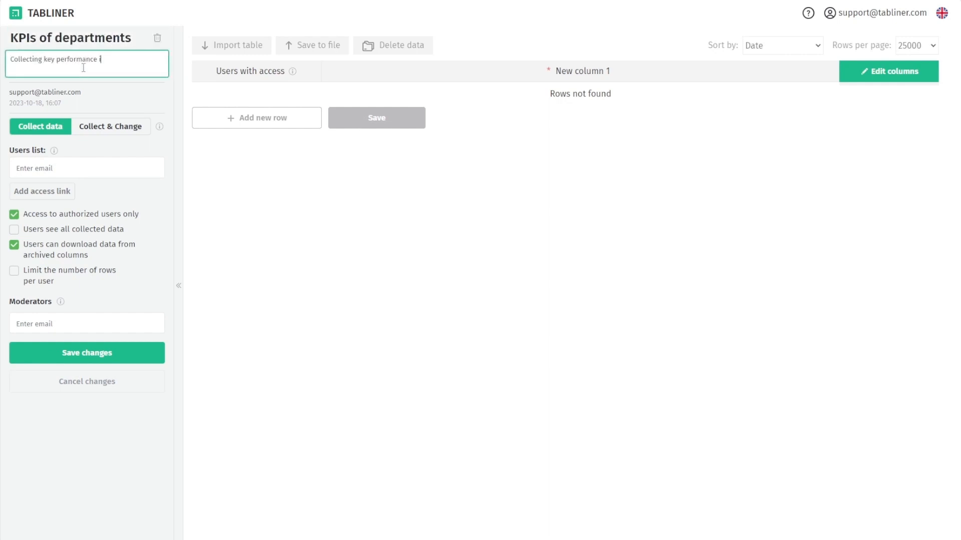
text(ndicators of the departments)
click(80, 104)
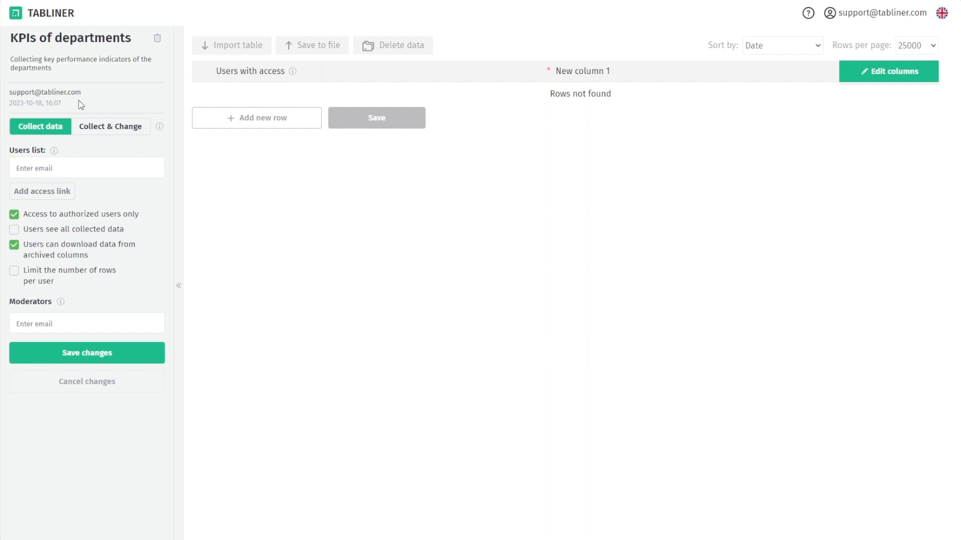
click(104, 129)
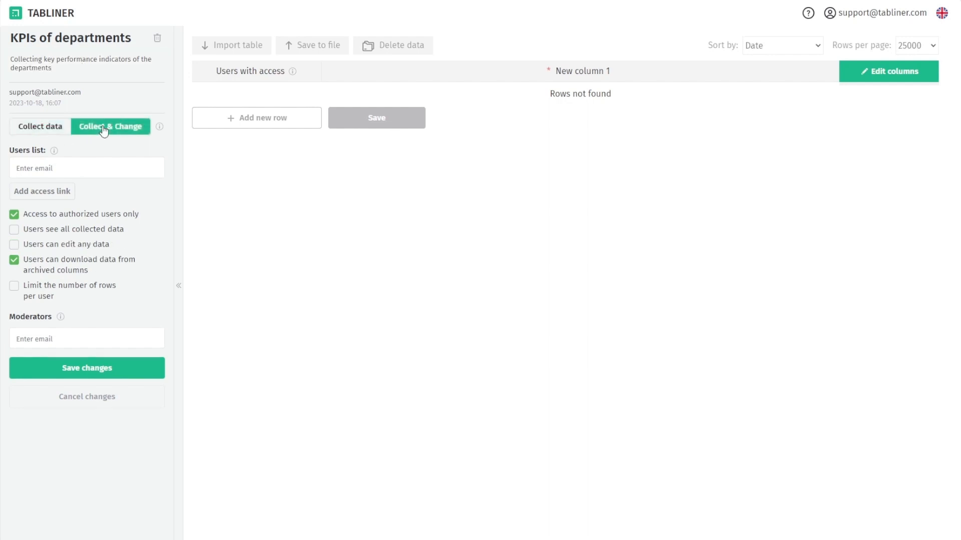
click(61, 132)
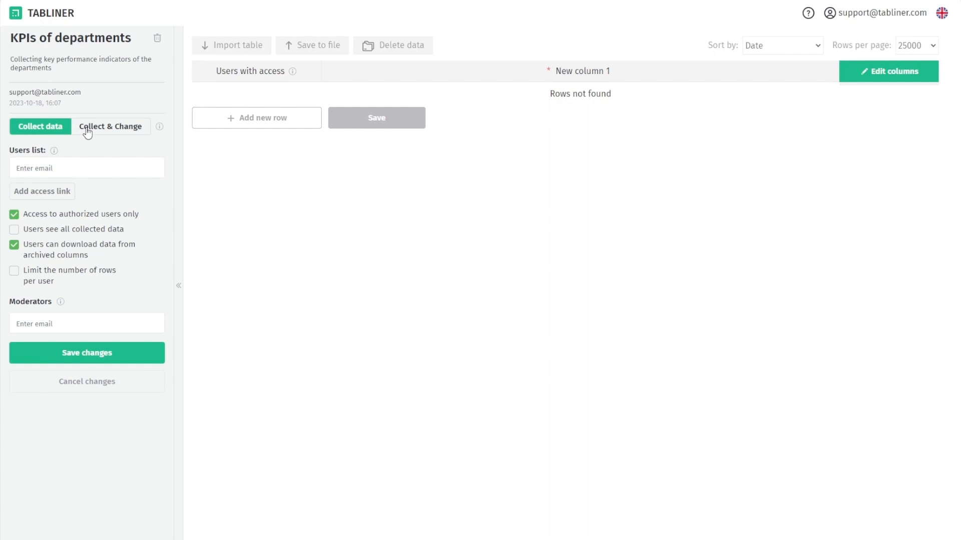
Turn on Collect & Change mode for the KPIs of departments template
click(131, 128)
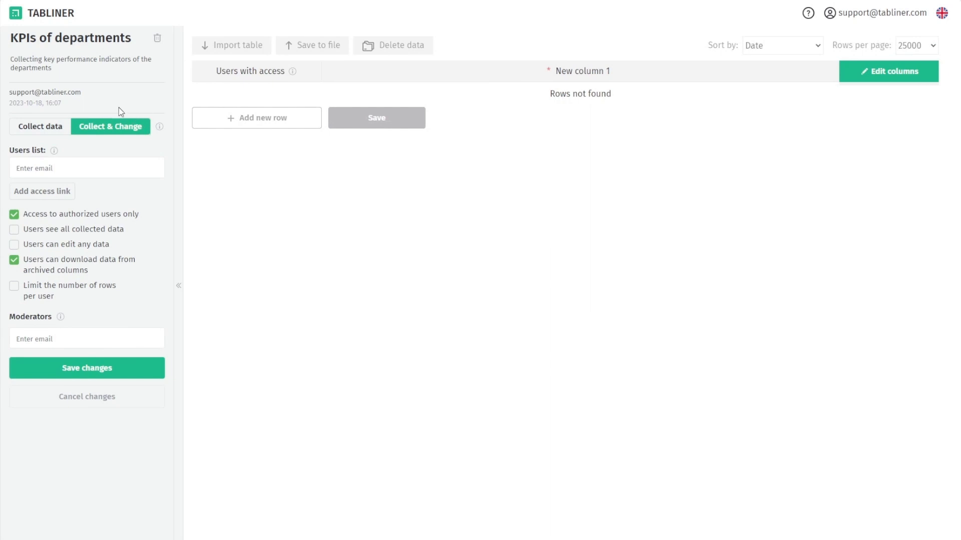
Add an access link under the template's Users list
click(59, 193)
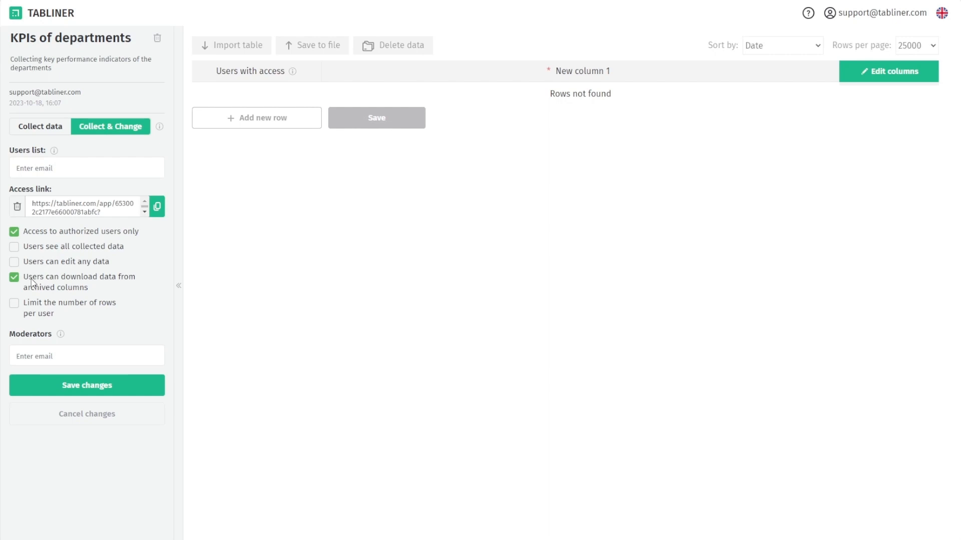
Save the template settings with no per-user row limit and open the column editor
click(18, 310)
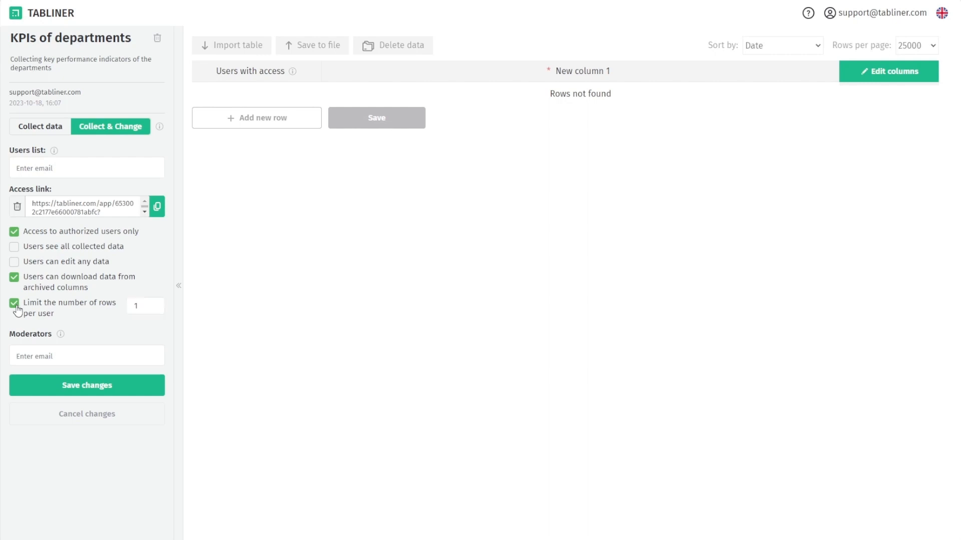
click(18, 310)
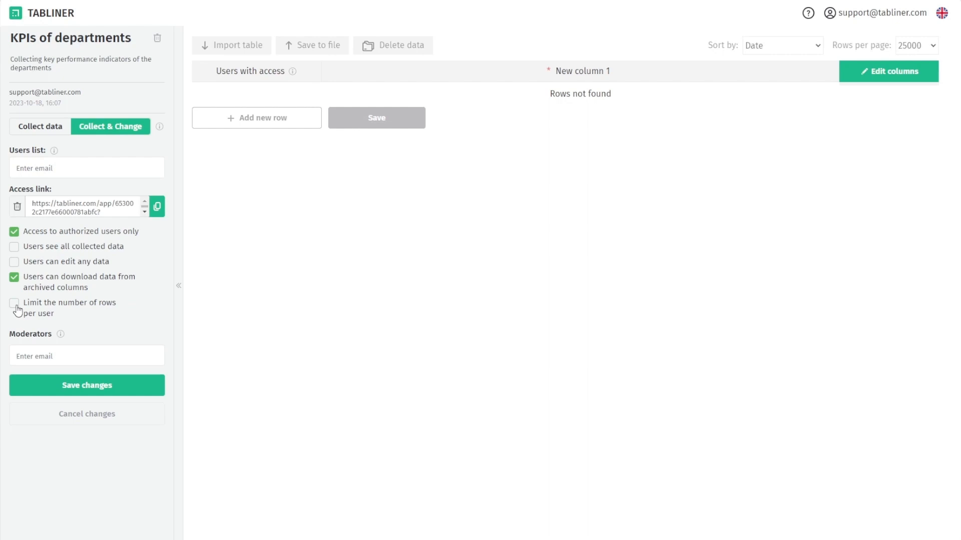
click(57, 383)
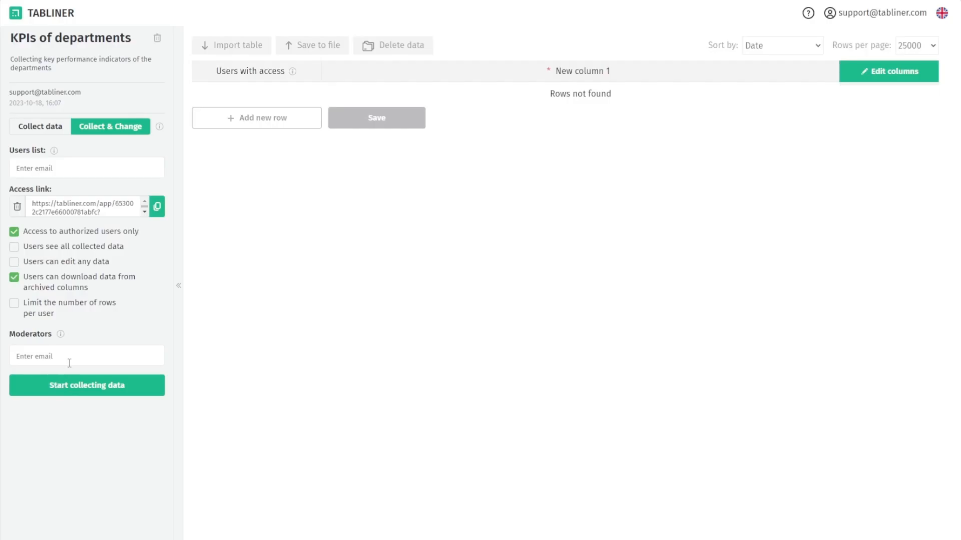
click(857, 79)
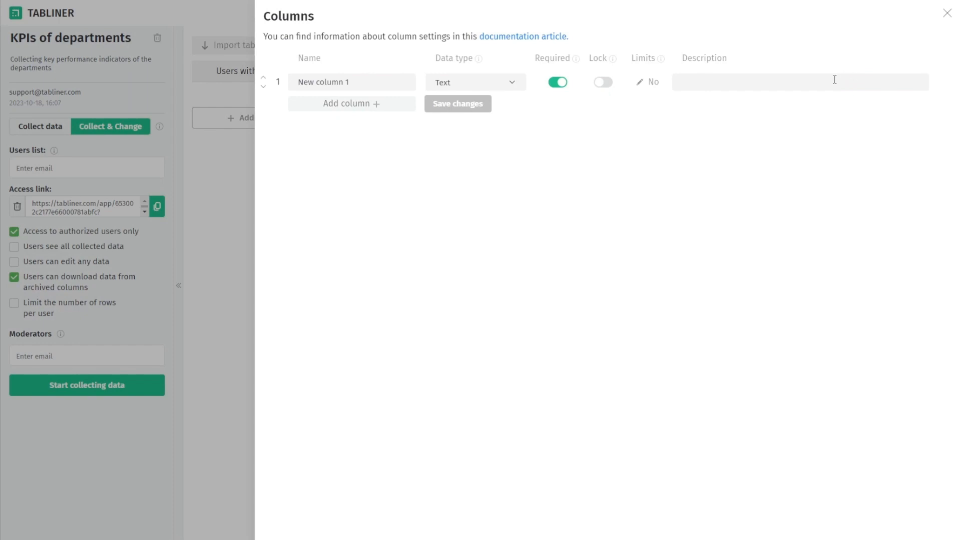
Rename 'New column 1' to 'Department', keeping Text data type and the lock off
click(371, 83)
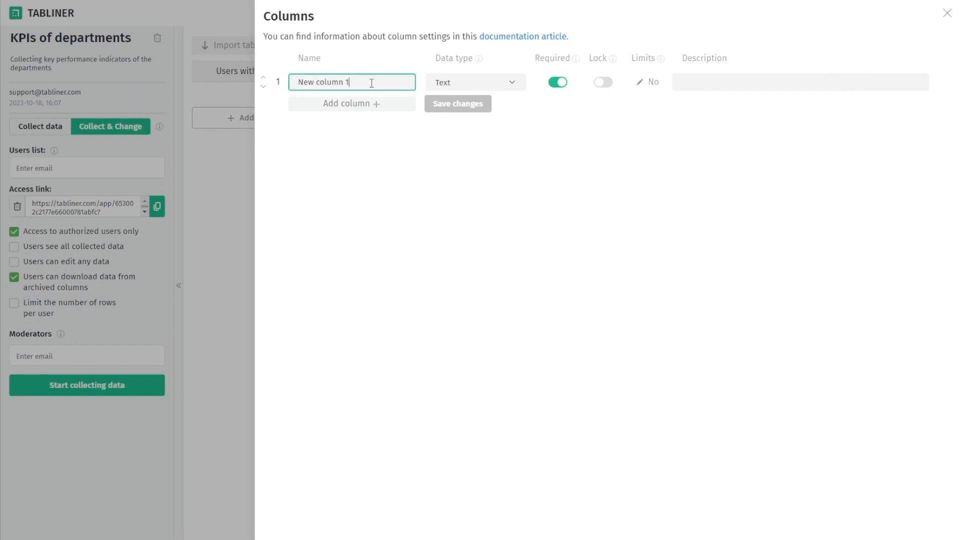
key(BackSpace)
key(BackSpace)
key(BackSpace)
key(BackSpace)
key(BackSpace)
key(BackSpace)
key(BackSpace)
key(BackSpace)
key(BackSpace)
key(BackSpace)
key(BackSpace)
key(BackSpace)
text(D)
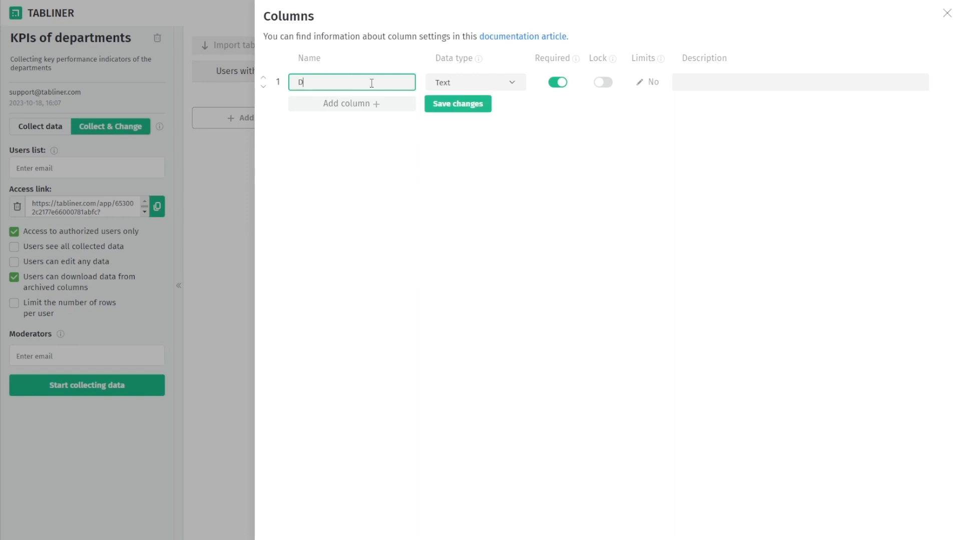
text(epartment)
click(506, 86)
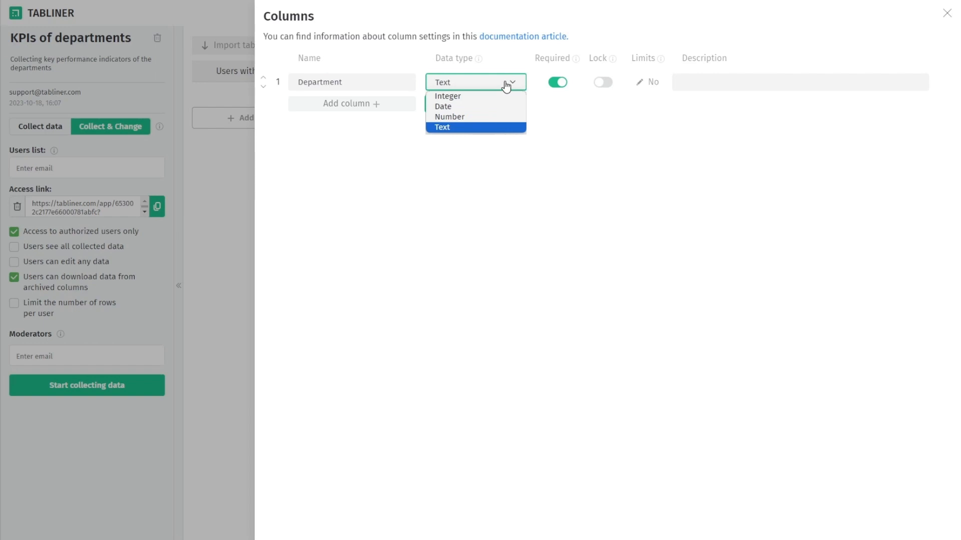
click(507, 87)
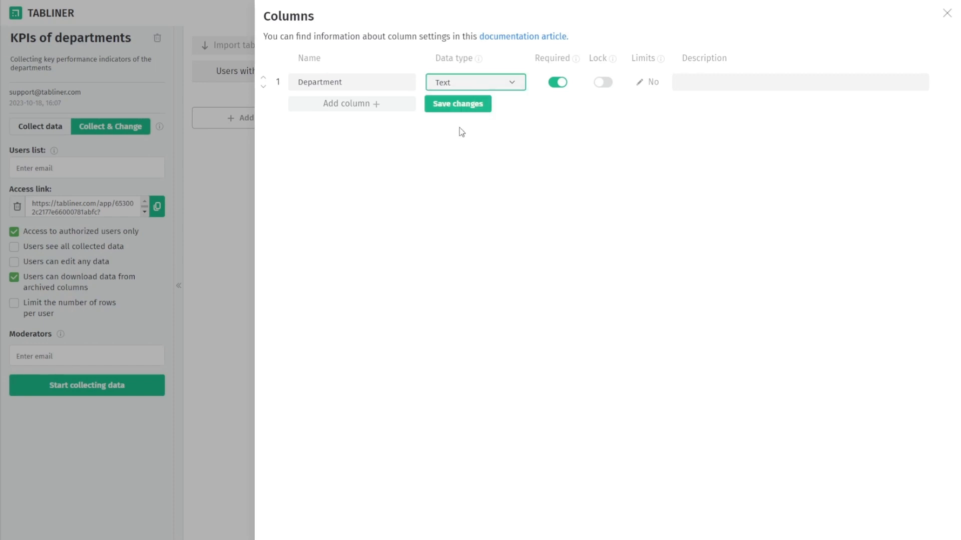
click(558, 82)
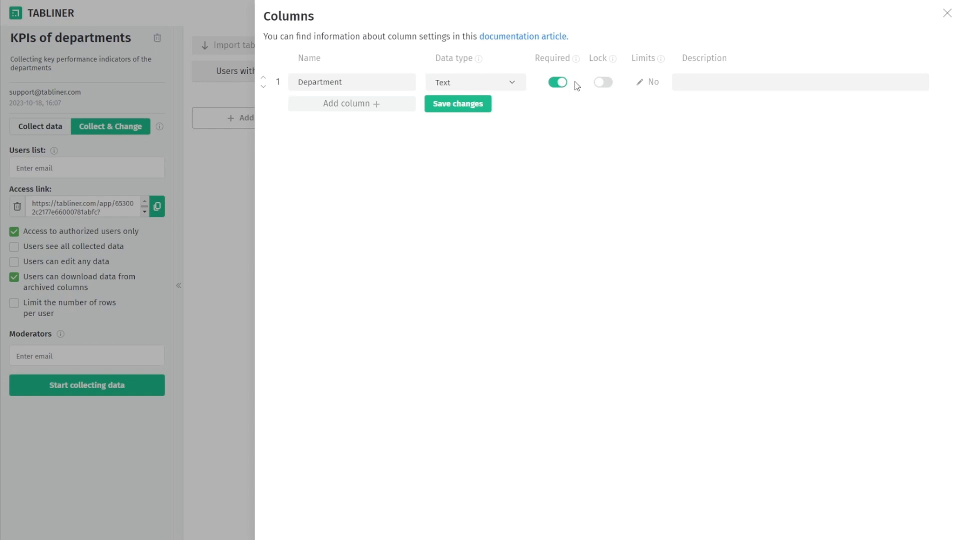
click(602, 82)
click(602, 83)
Describe Department as 'Name of company department' and add a 'KPI' column described 'Type of KPI'
click(716, 80)
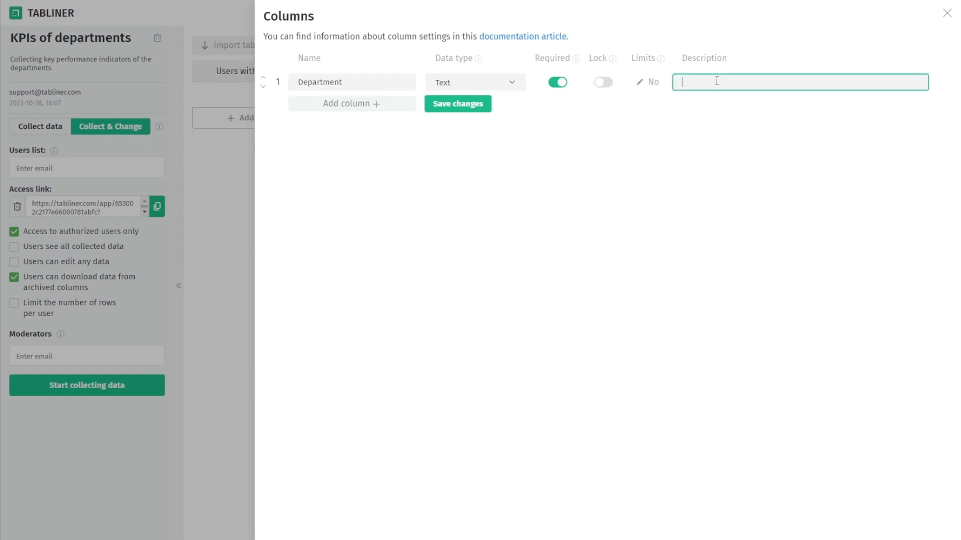
text(Name of company department)
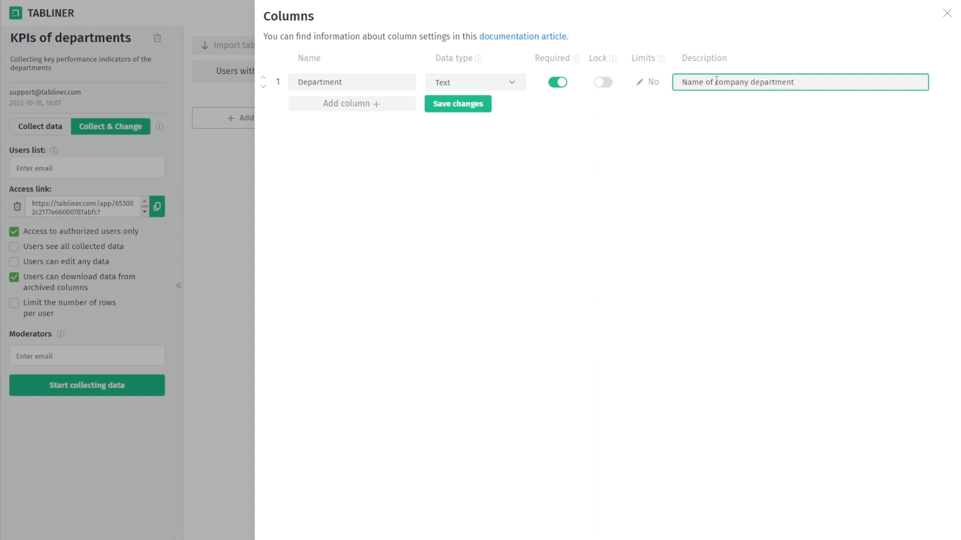
click(357, 107)
click(357, 106)
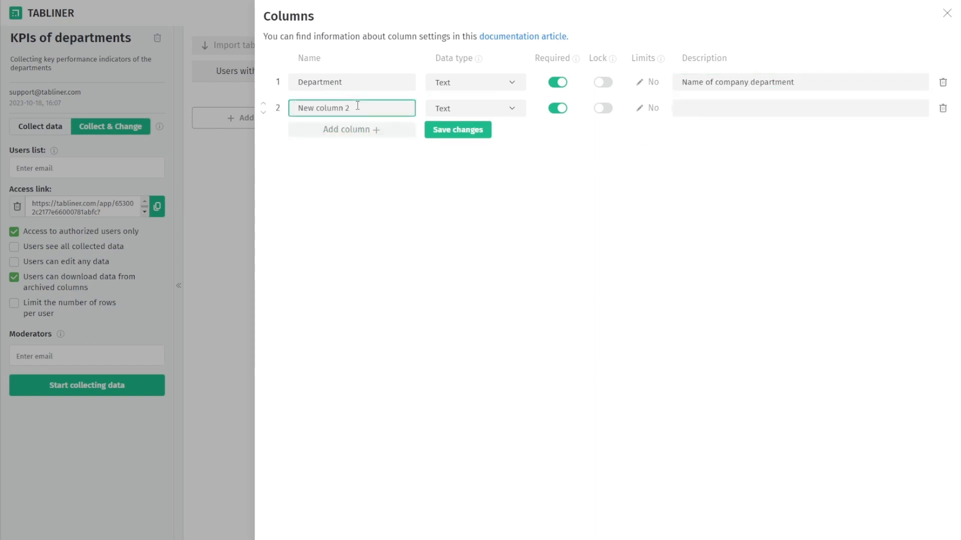
key(BackSpace)
key(BackSpace)
key(BackSpace)
key(BackSpace)
key(BackSpace)
key(BackSpace)
key(BackSpace)
key(BackSpace)
key(BackSpace)
key(BackSpace)
key(BackSpace)
key(BackSpace)
text(KPI)
click(634, 125)
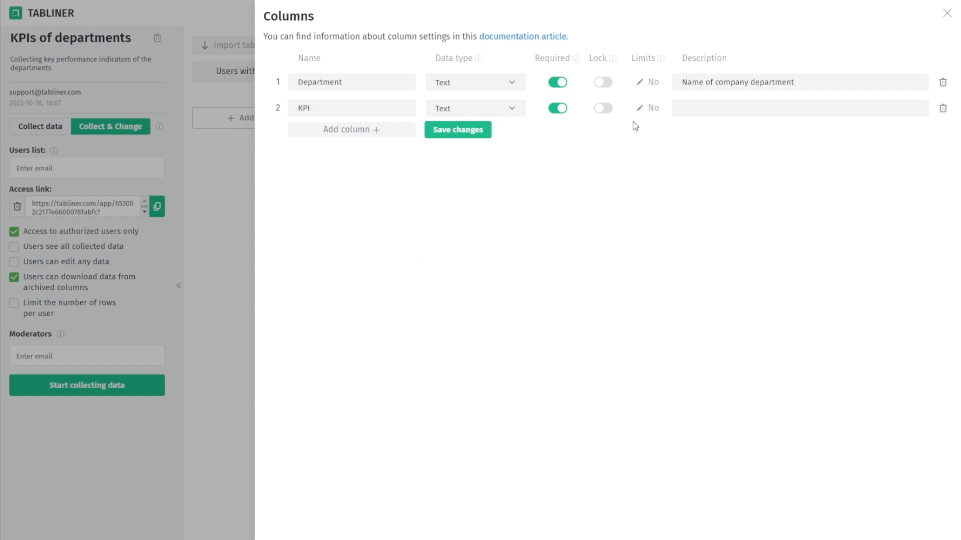
click(695, 113)
text(T)
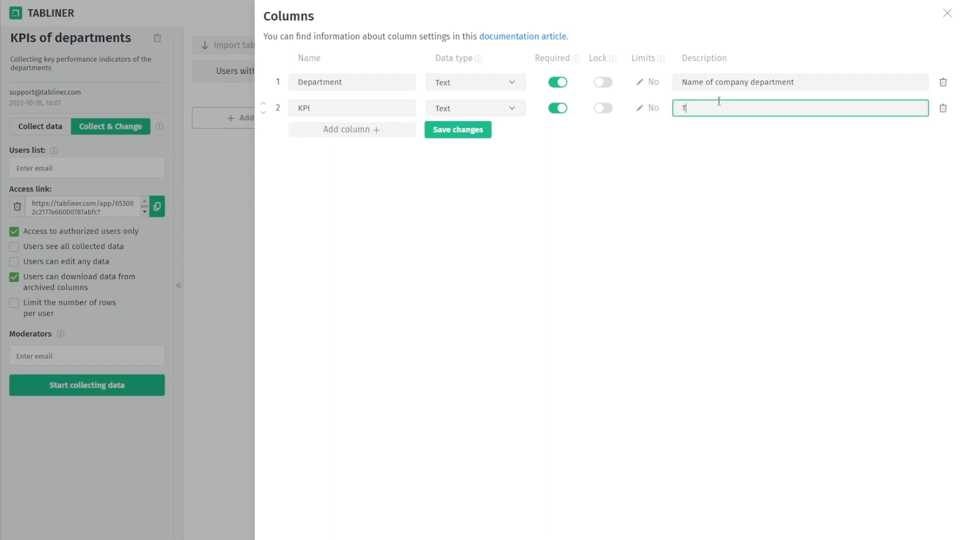
text(ype of KPI)
Add a third column 'KPI Value' with the Number data type
click(362, 133)
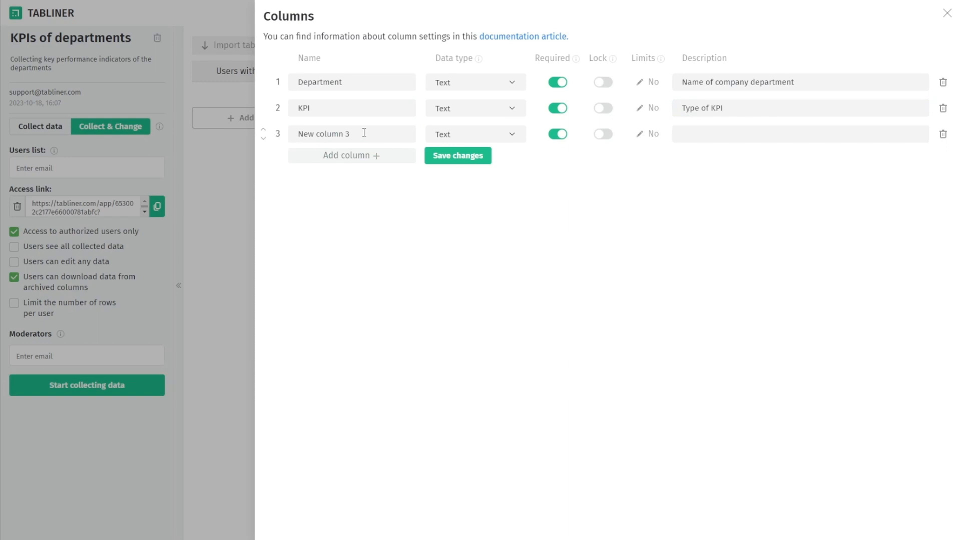
click(364, 132)
key(BackSpace)
key(BackSpace)
key(BackSpace)
key(BackSpace)
key(BackSpace)
key(BackSpace)
key(BackSpace)
key(BackSpace)
key(BackSpace)
key(BackSpace)
key(BackSpace)
key(BackSpace)
text(KPI)
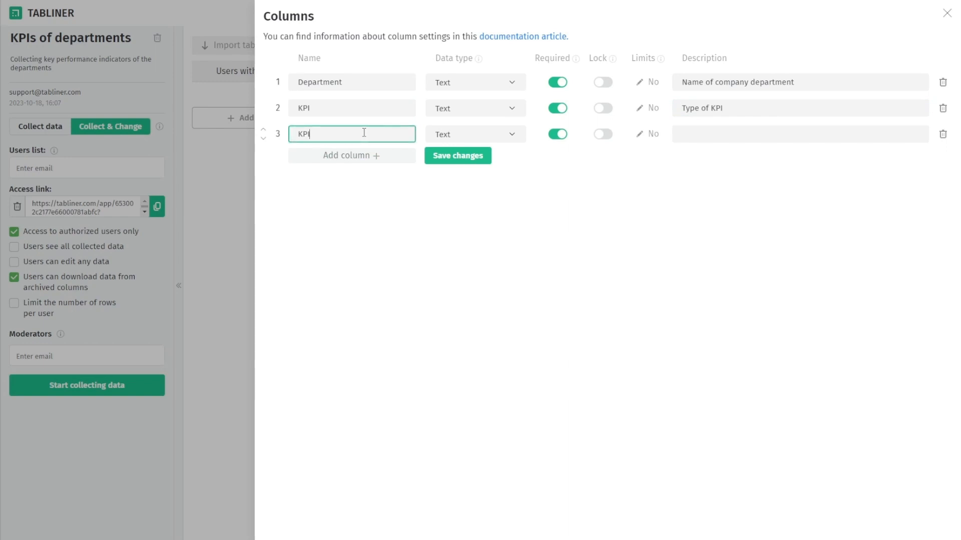
text( Value)
click(479, 137)
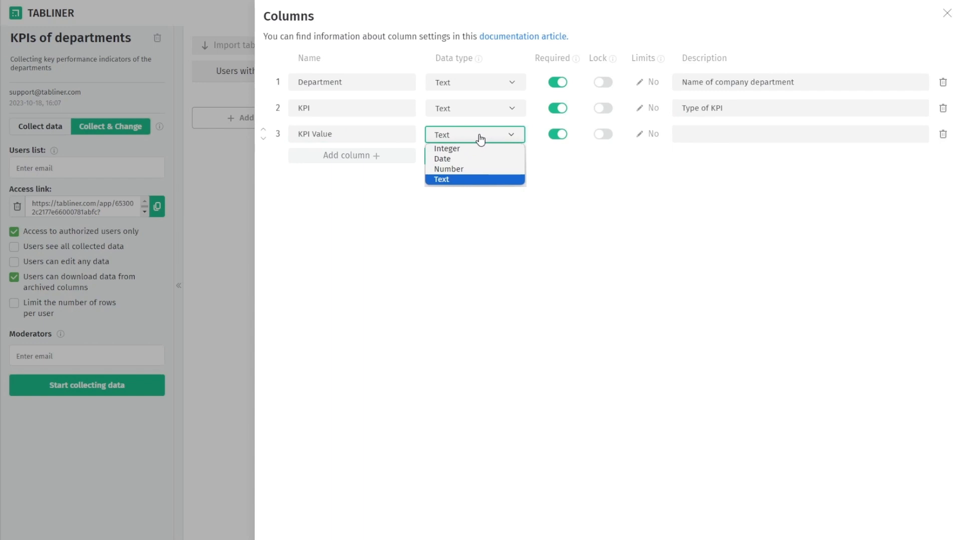
click(472, 169)
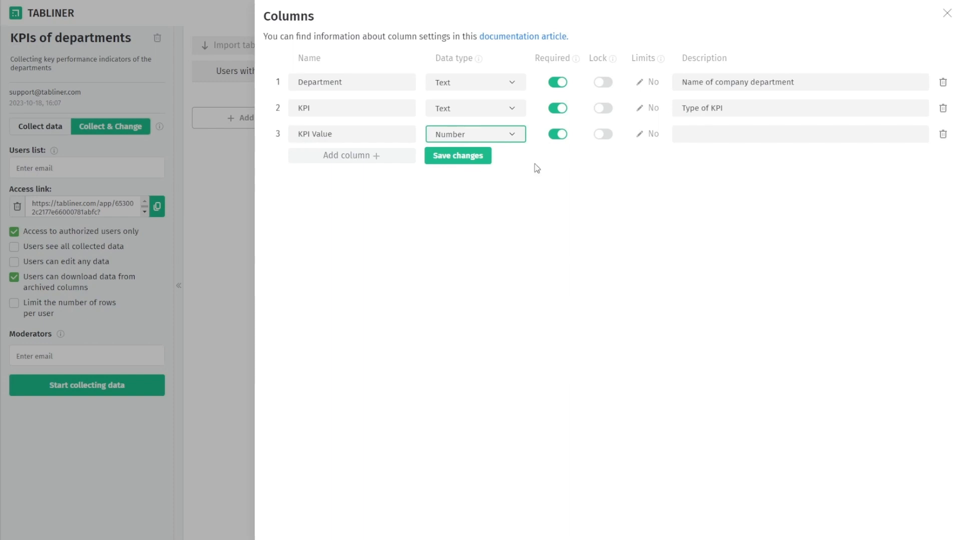
click(548, 162)
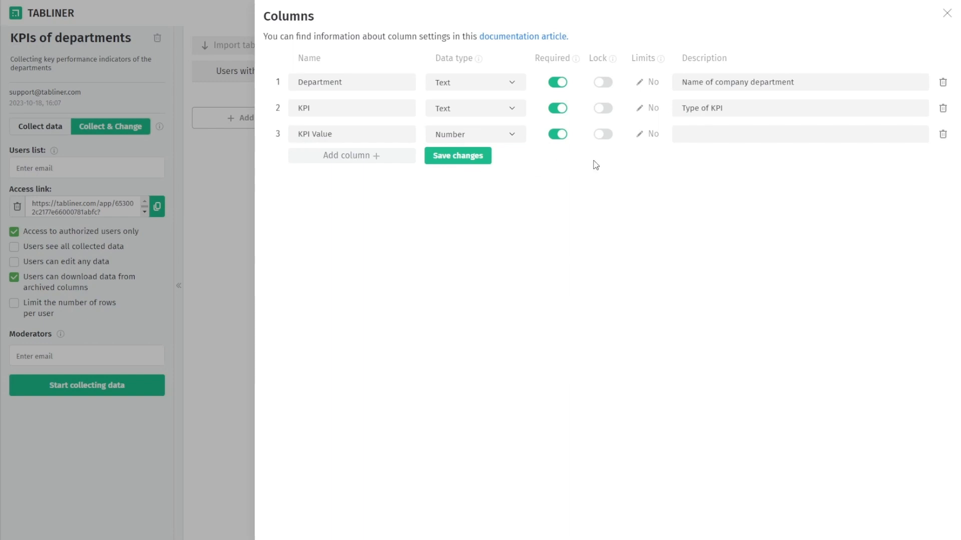
Add a 'Date' column of type Date described 'Date of KPI calculation' and save the columns
click(382, 156)
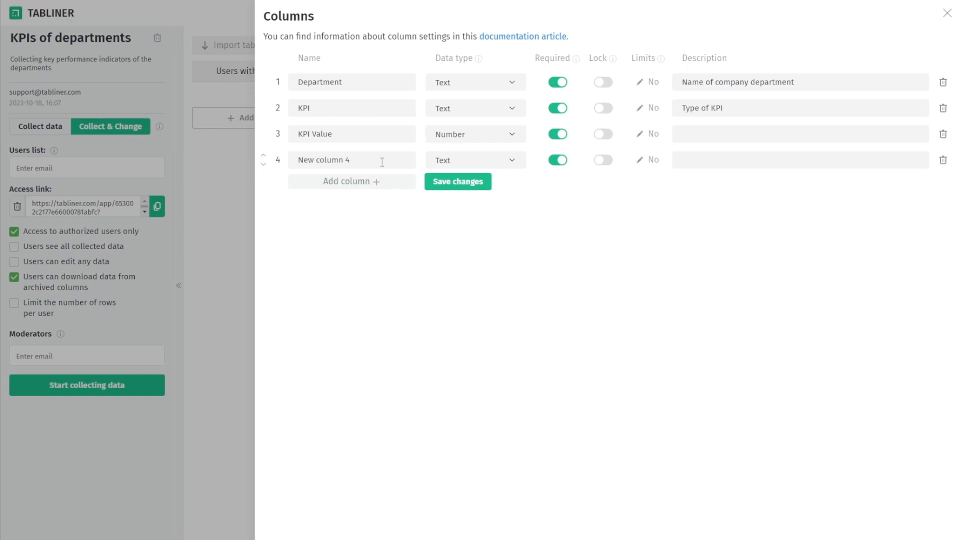
click(382, 162)
key(BackSpace)
key(BackSpace)
key(BackSpace)
key(BackSpace)
key(BackSpace)
key(BackSpace)
key(BackSpace)
key(BackSpace)
key(BackSpace)
key(BackSpace)
key(BackSpace)
key(BackSpace)
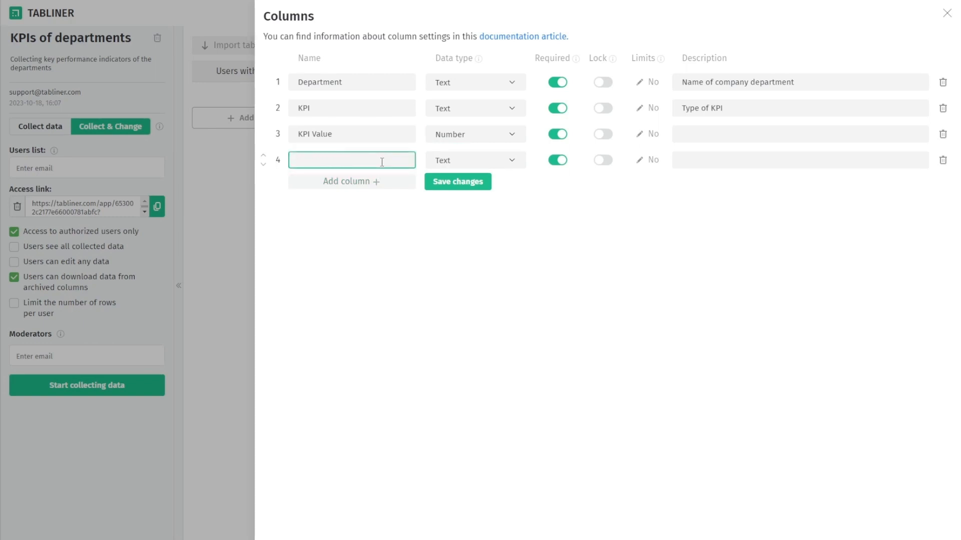
text(Date)
click(473, 163)
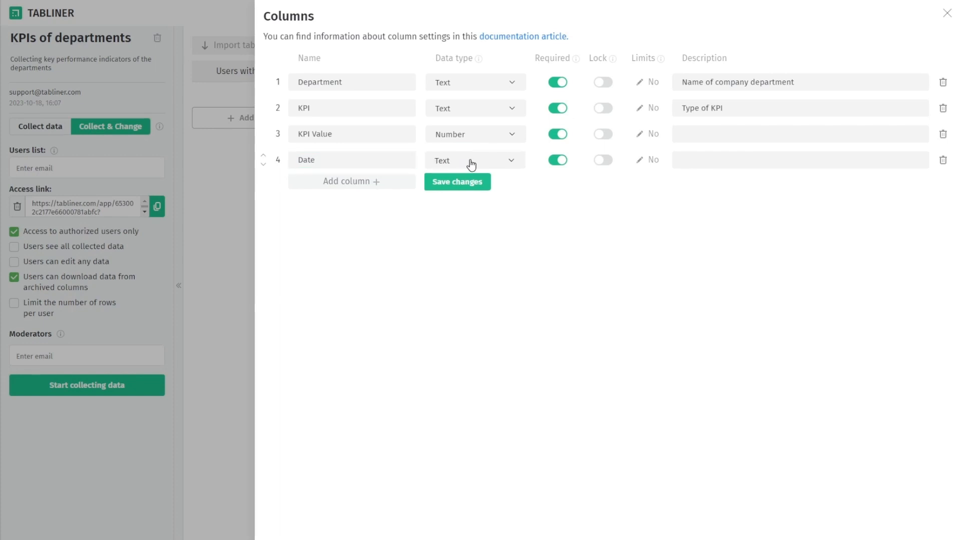
click(457, 185)
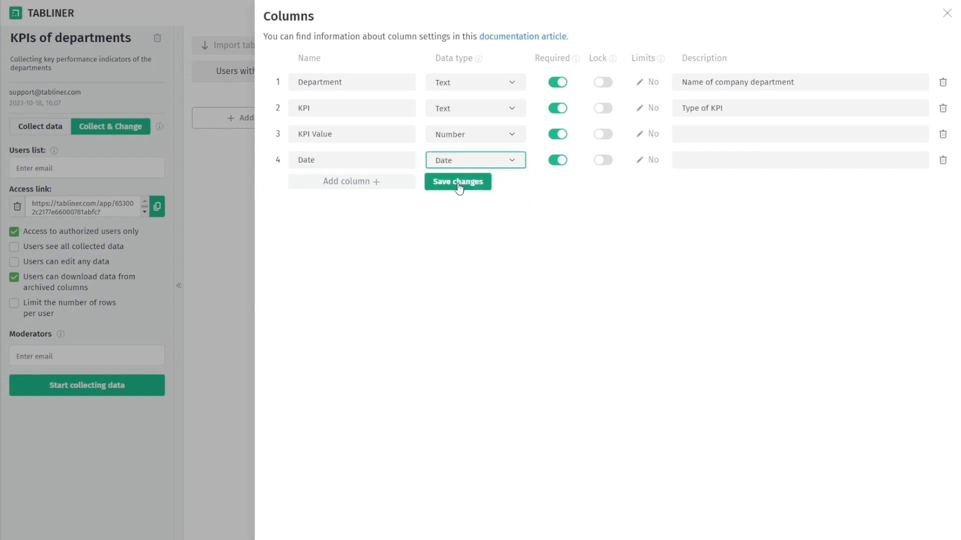
click(731, 159)
text(Da)
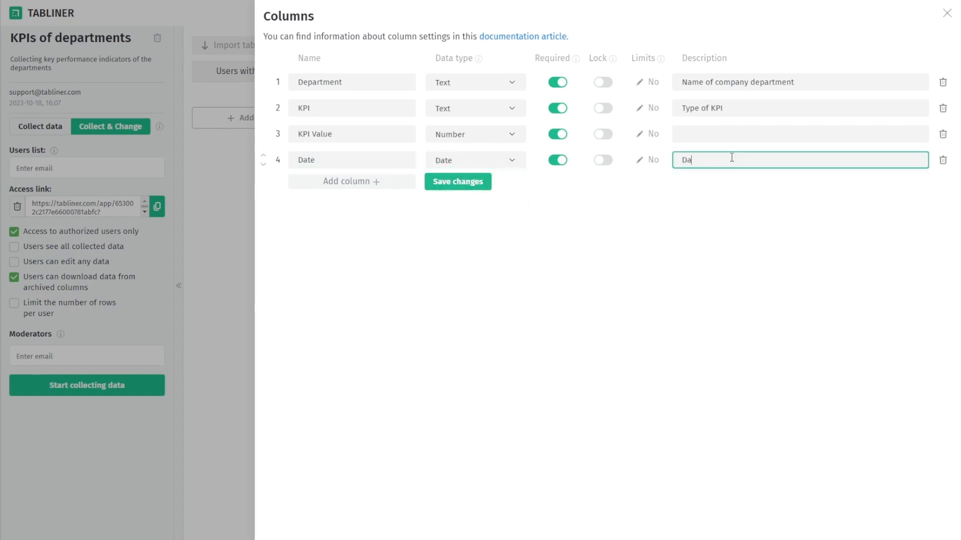
text(te of KPI calculation)
click(719, 190)
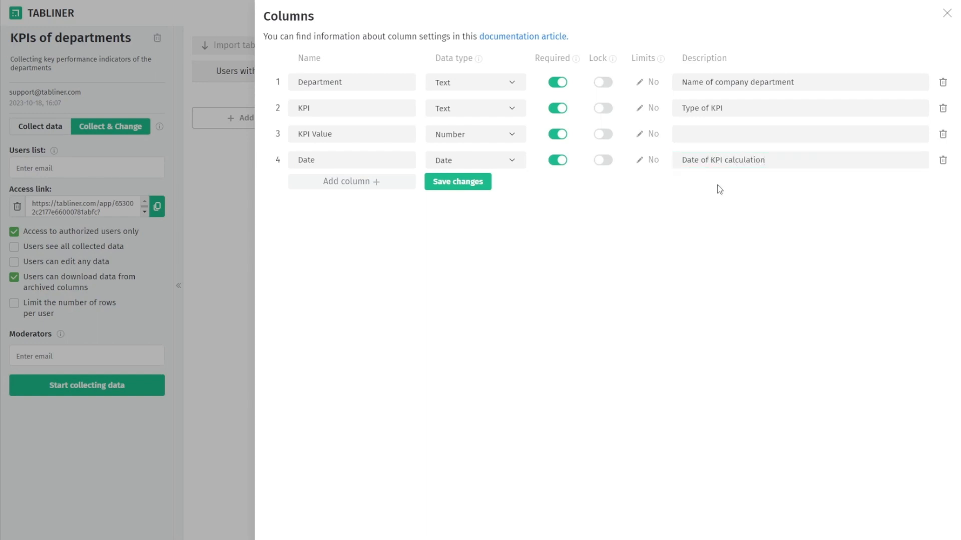
click(451, 188)
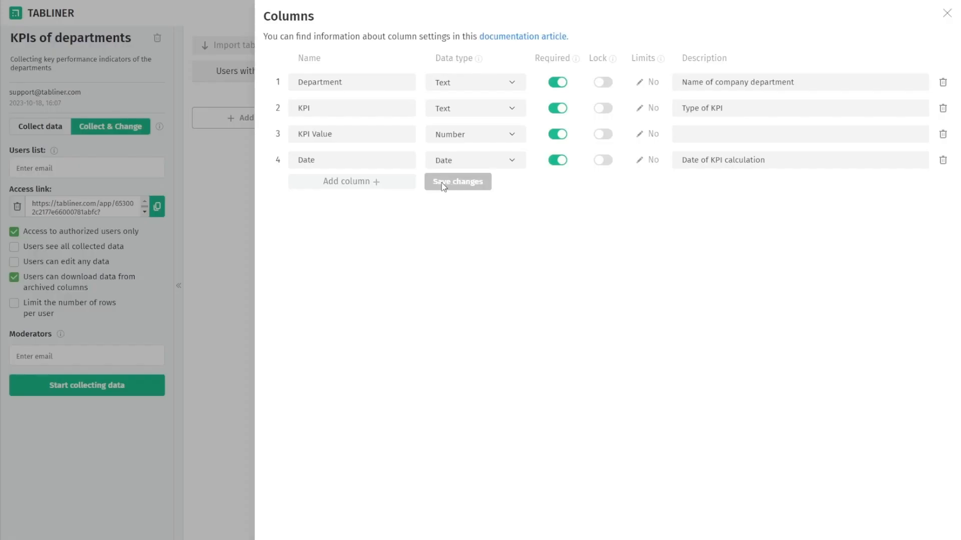
click(654, 86)
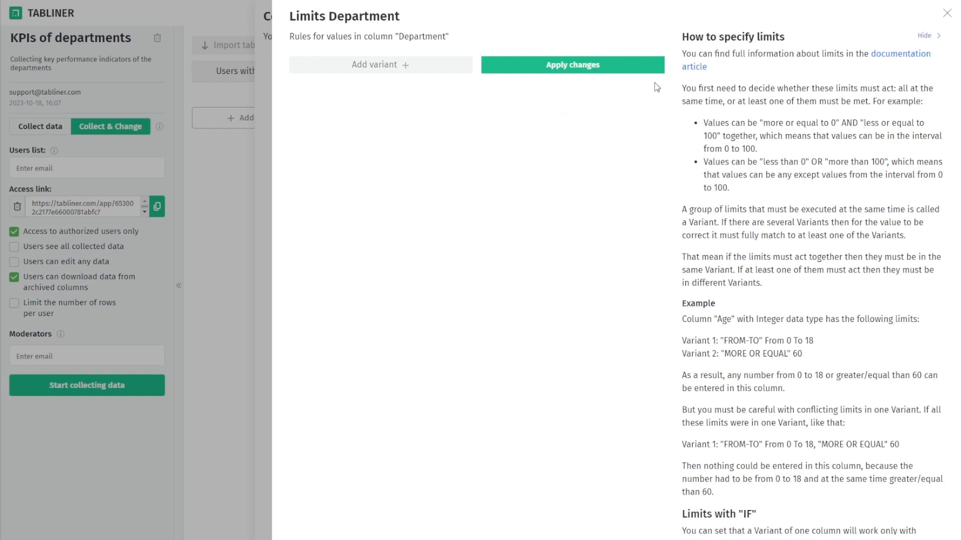
Add a Department limit variant with a one-of-list condition
click(441, 68)
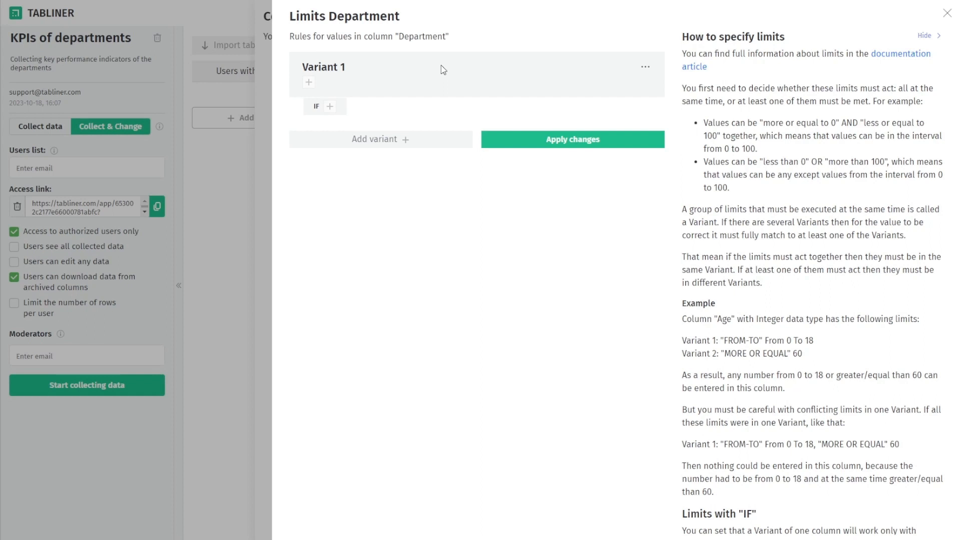
click(310, 83)
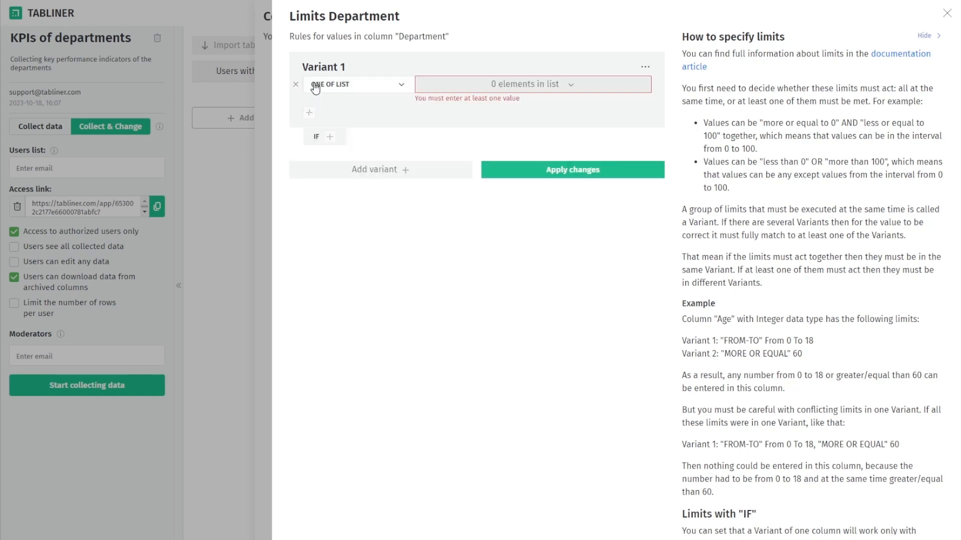
click(403, 91)
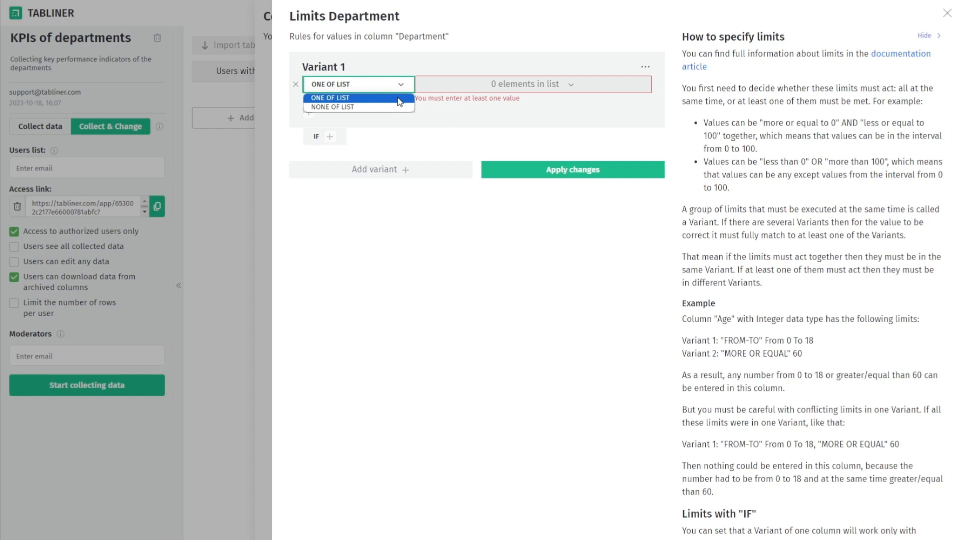
click(399, 98)
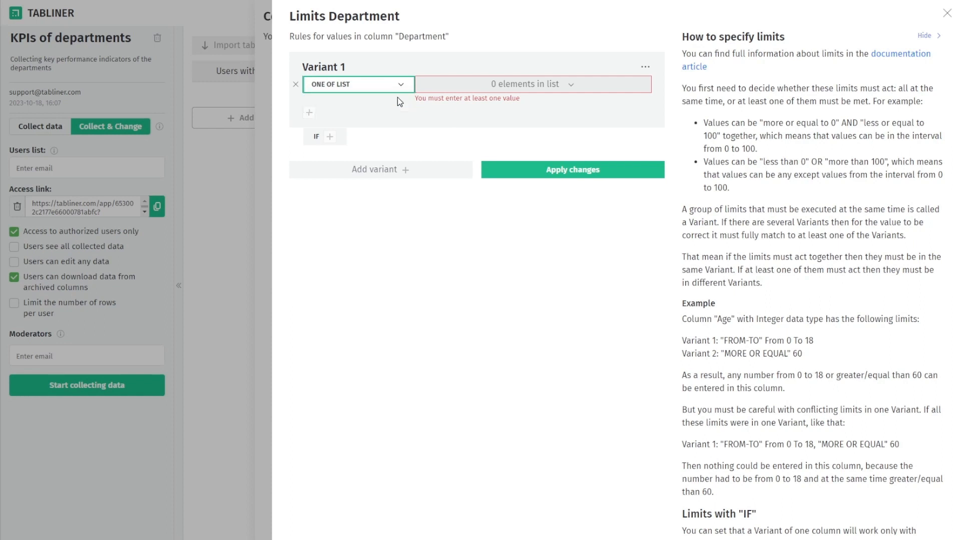
Fill the allowed list with Sales, IT, Marketing, HR, Finance and Operations
click(524, 84)
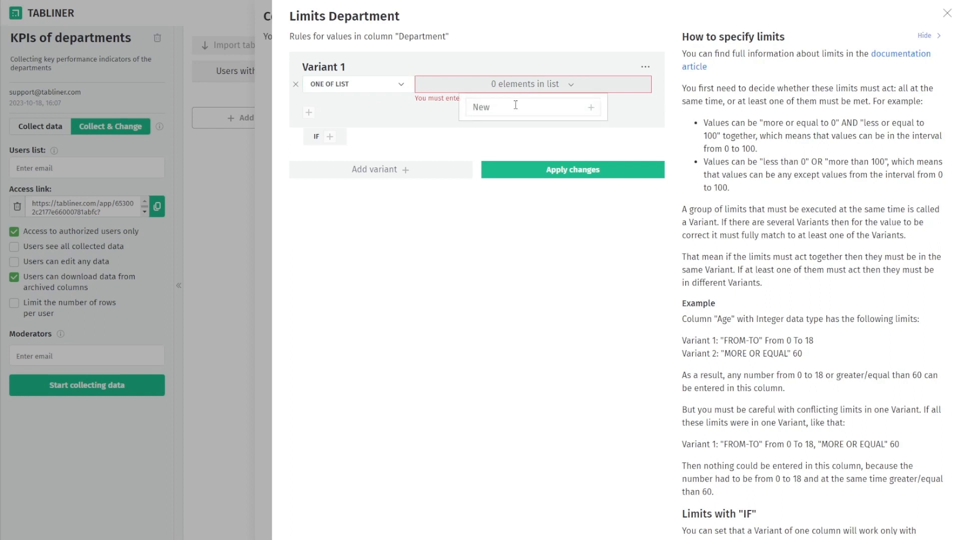
click(515, 105)
text(Sales)
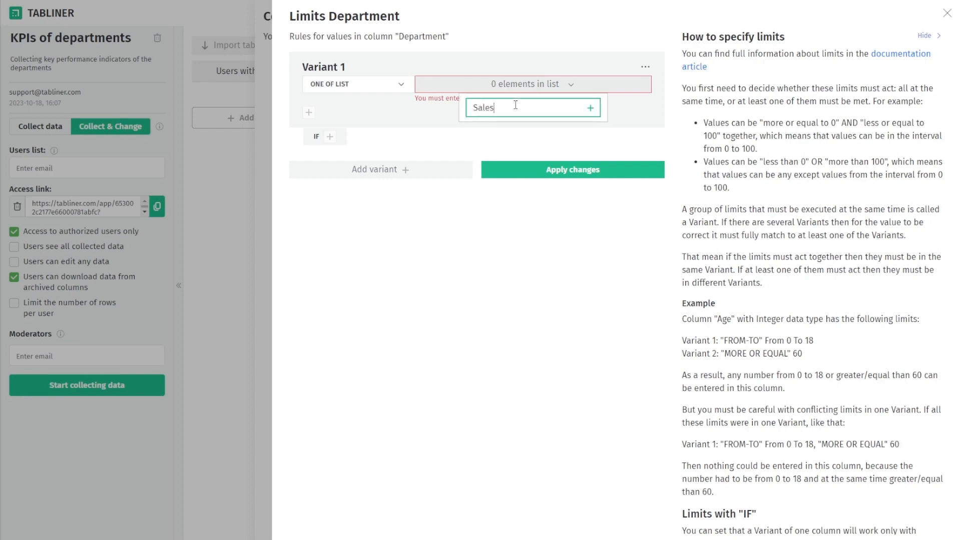
key(Return)
text(IT)
key(Return)
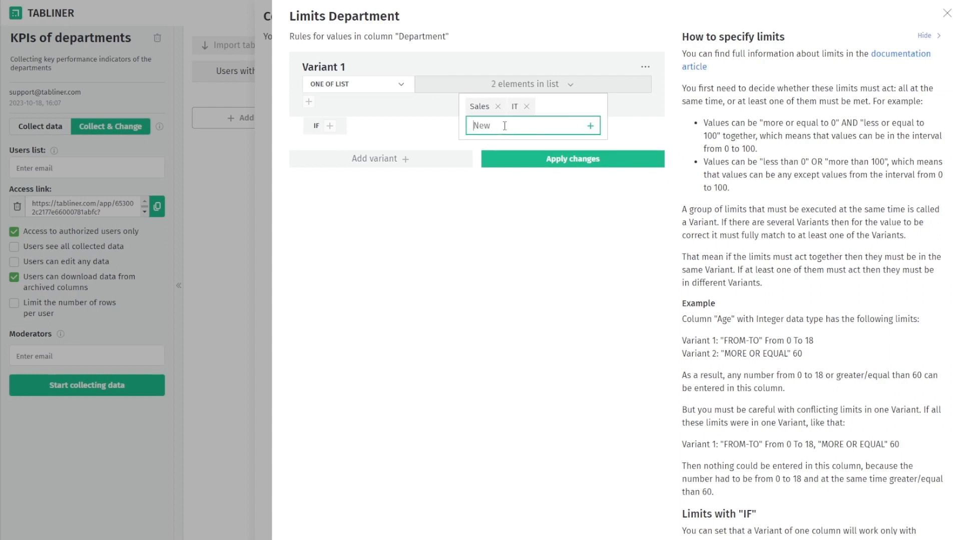
key(ctrl+v)
key(Home)
key(Return)
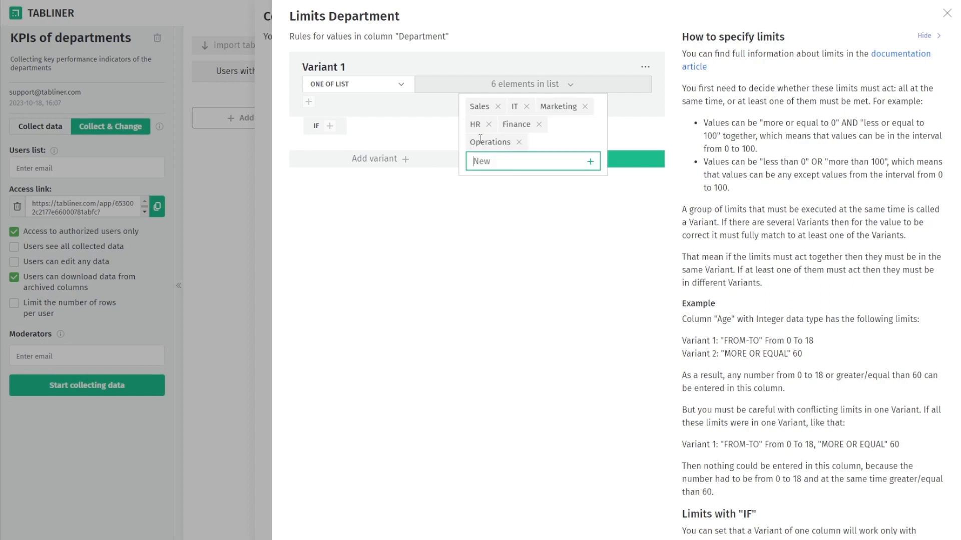
click(439, 132)
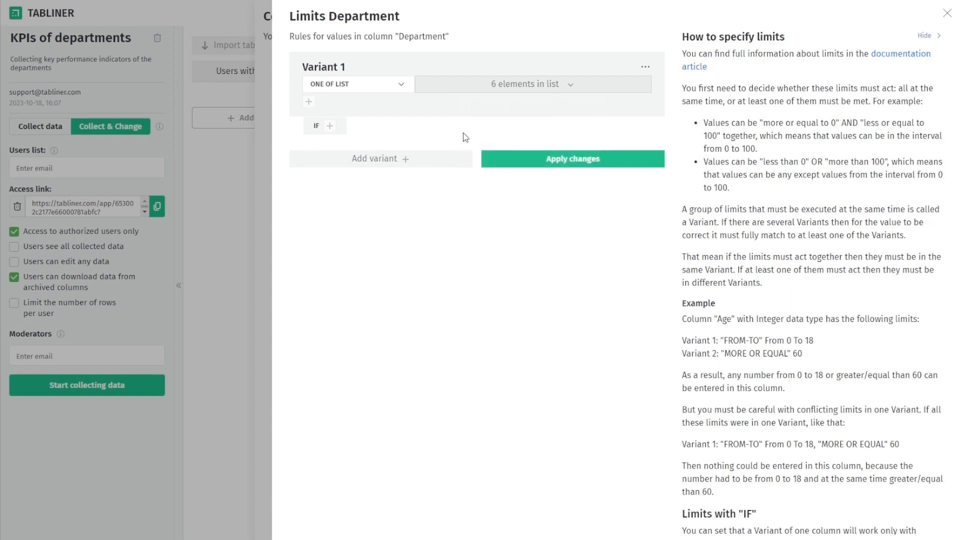
Apply and save the Department value limits and return to the table
click(542, 158)
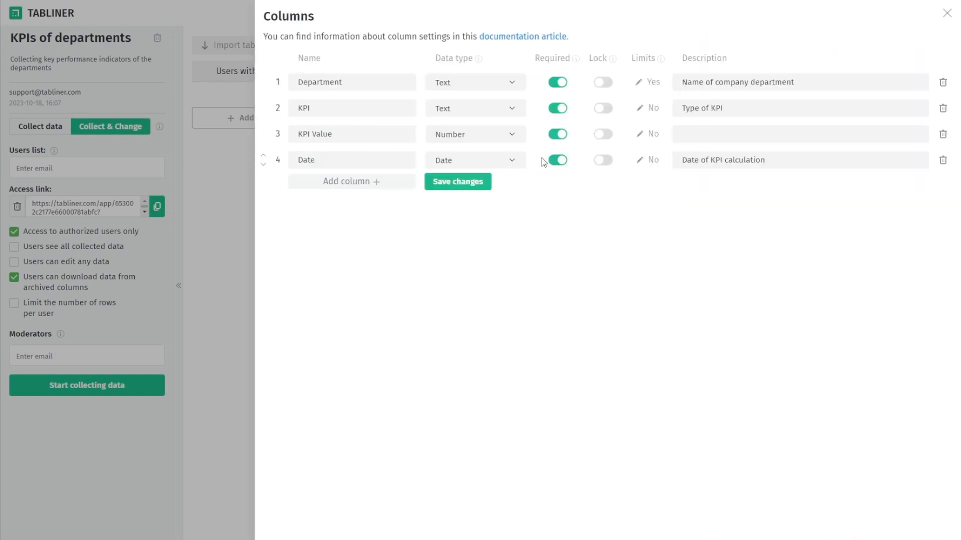
click(474, 186)
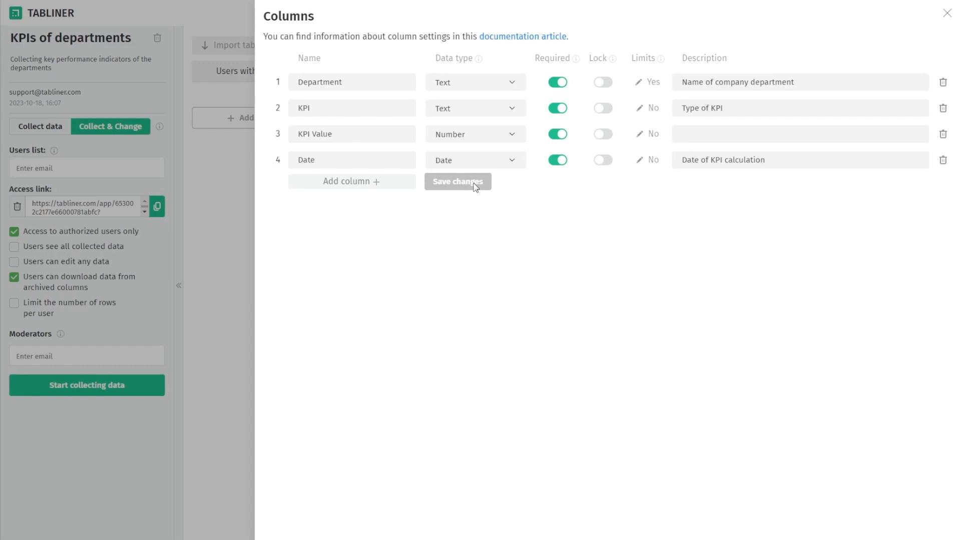
click(946, 14)
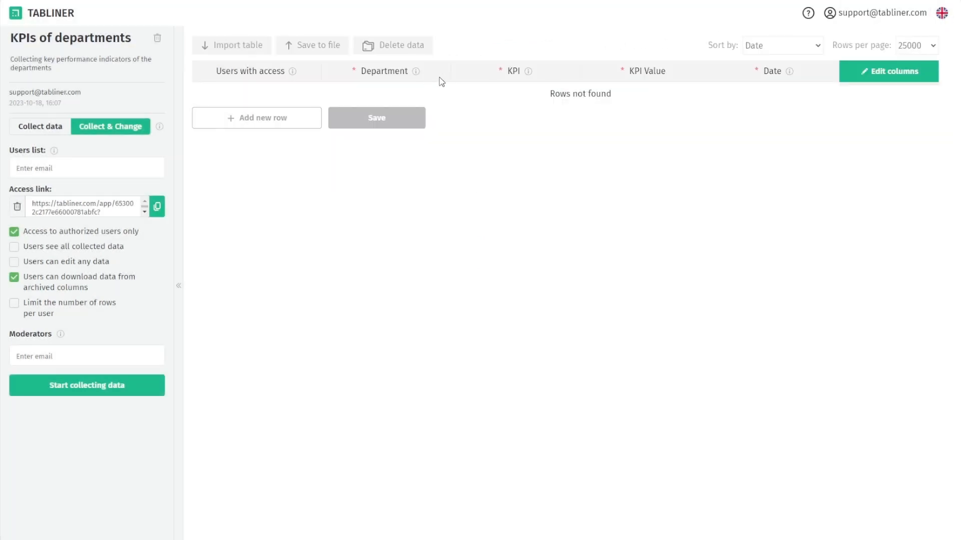
Add a test row with Department 'Marketing' to check the restriction, then delete the row
click(290, 120)
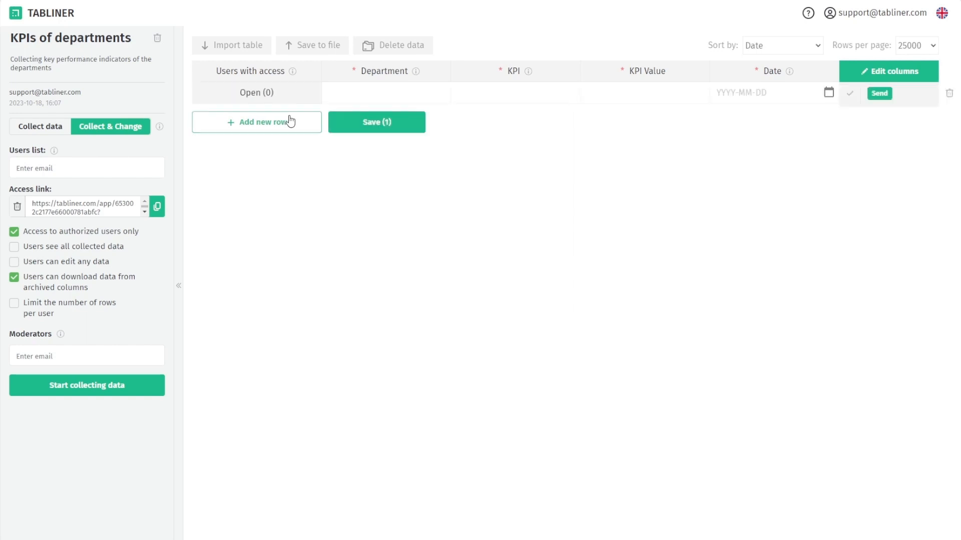
click(364, 96)
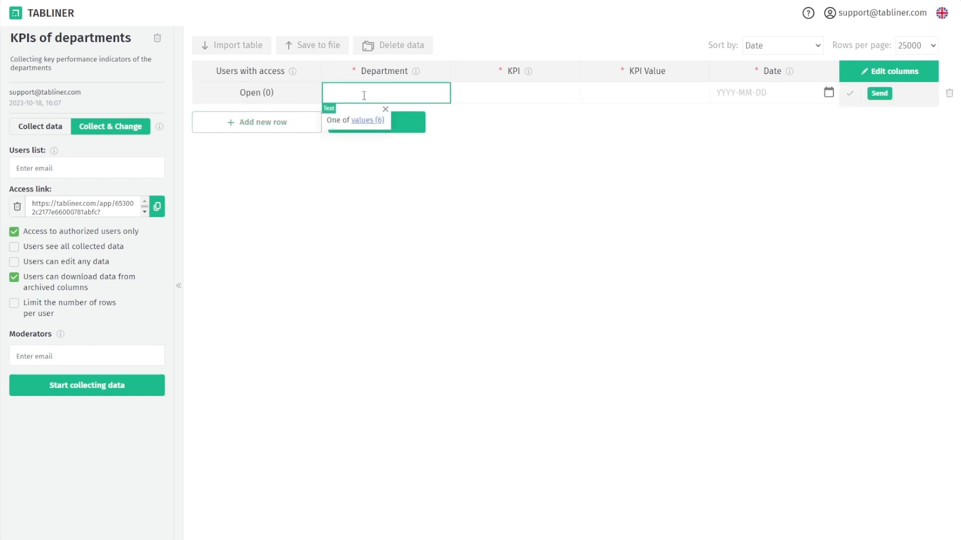
click(365, 122)
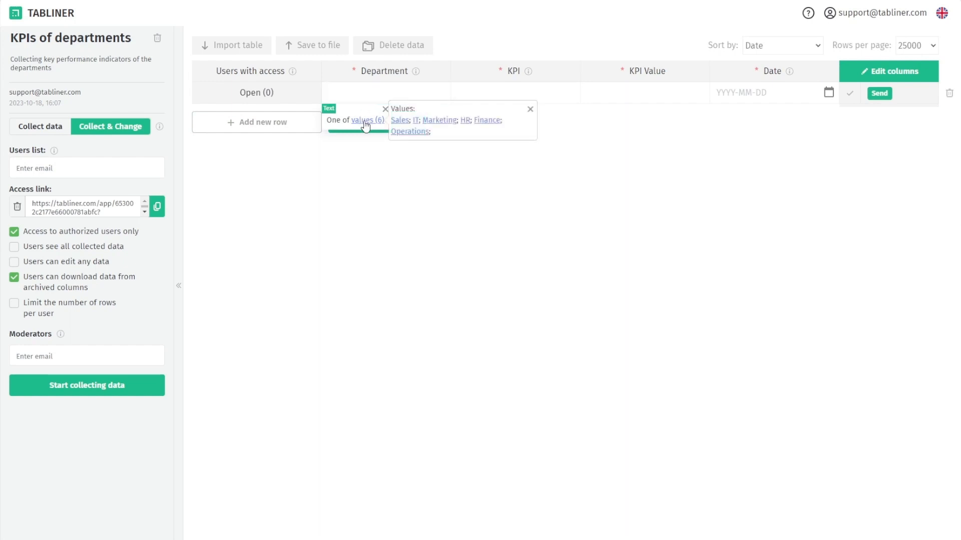
click(439, 121)
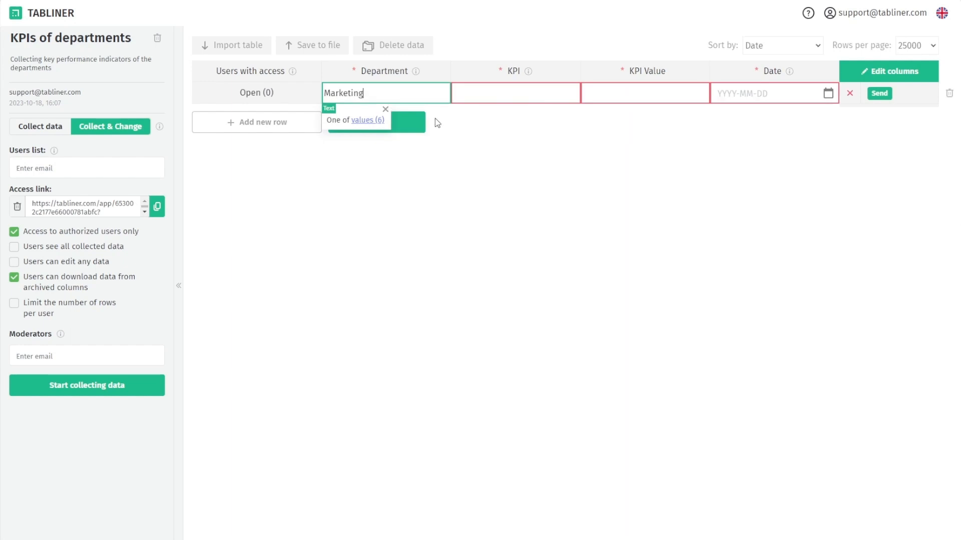
key(BackSpace)
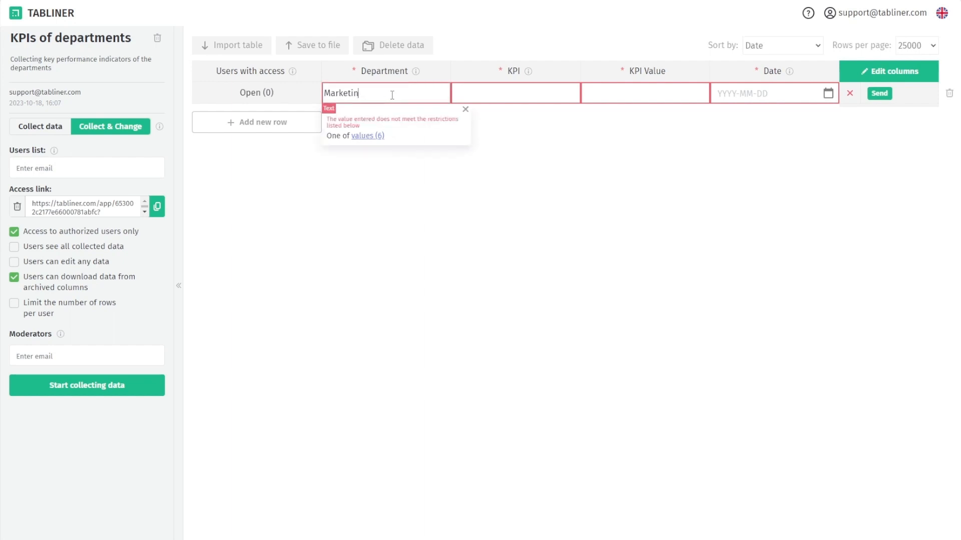
key(BackSpace)
key(BackSpace)
text(ing)
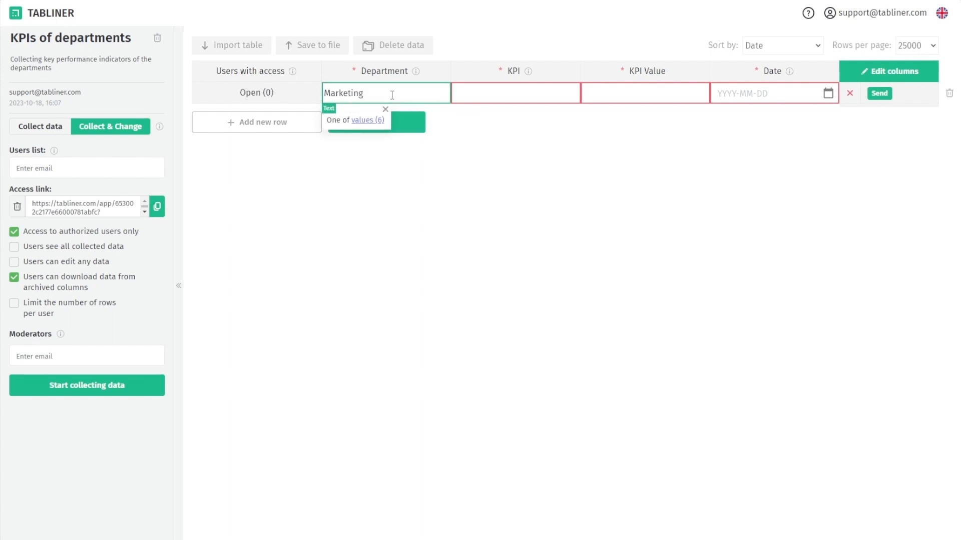
click(433, 112)
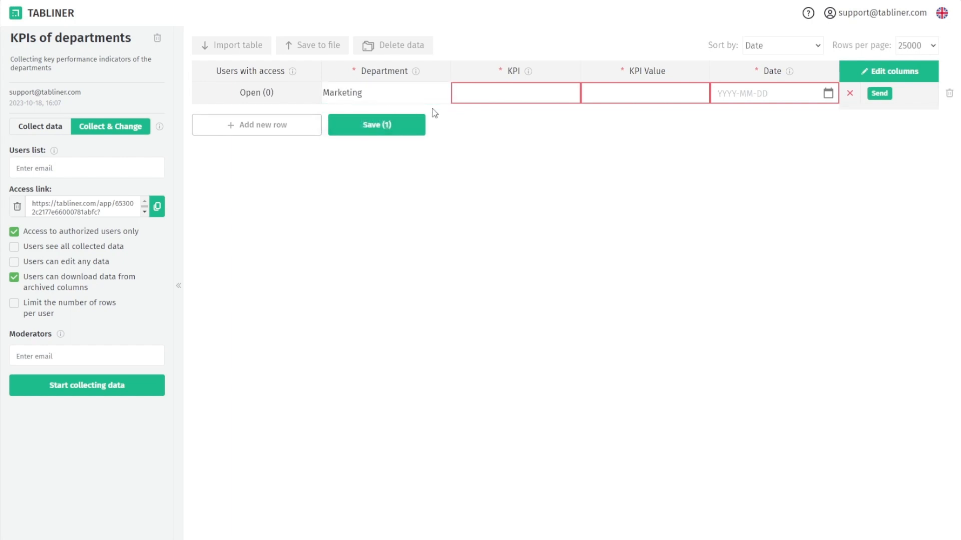
click(949, 95)
click(389, 334)
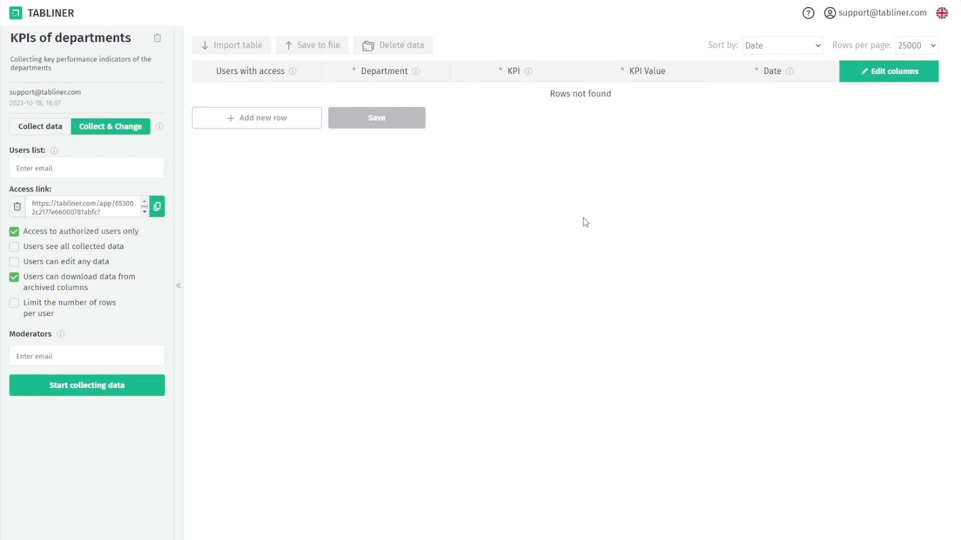
Limit KPI values to Revenue, Customer Satisfaction, Conversion Rate and Customer Churn
click(870, 75)
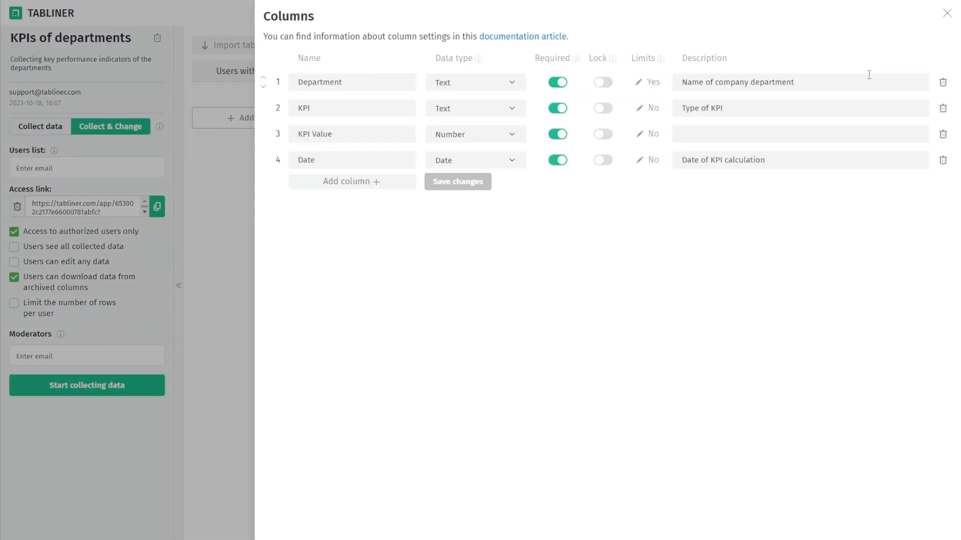
click(652, 110)
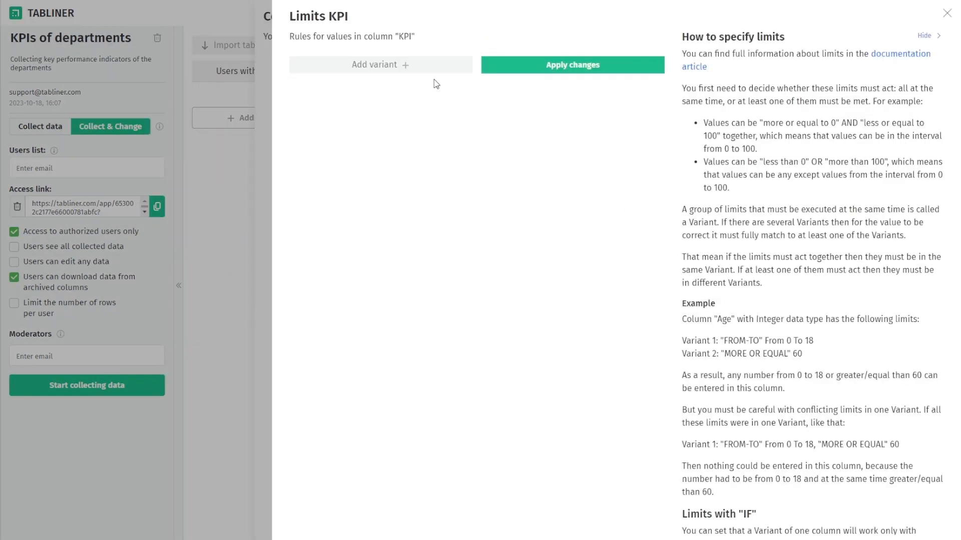
click(408, 69)
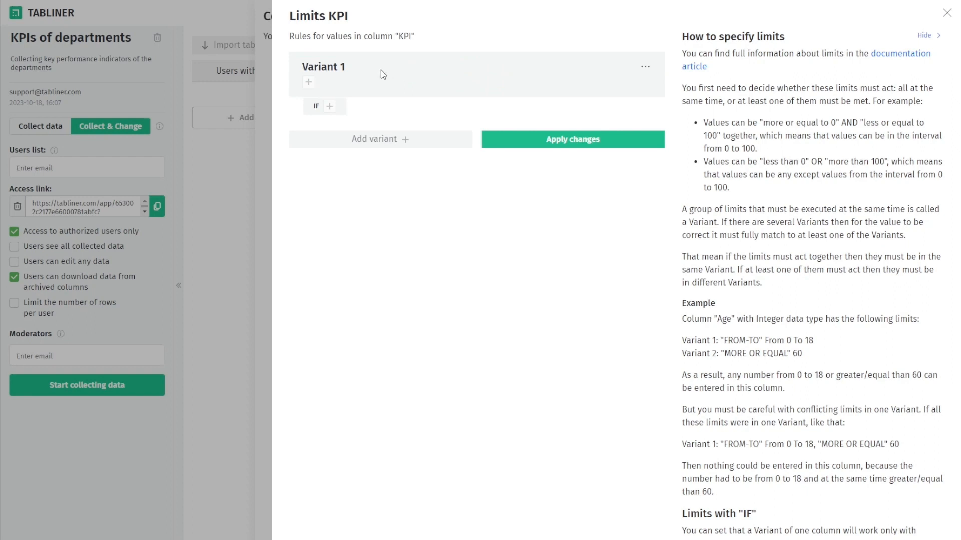
click(307, 83)
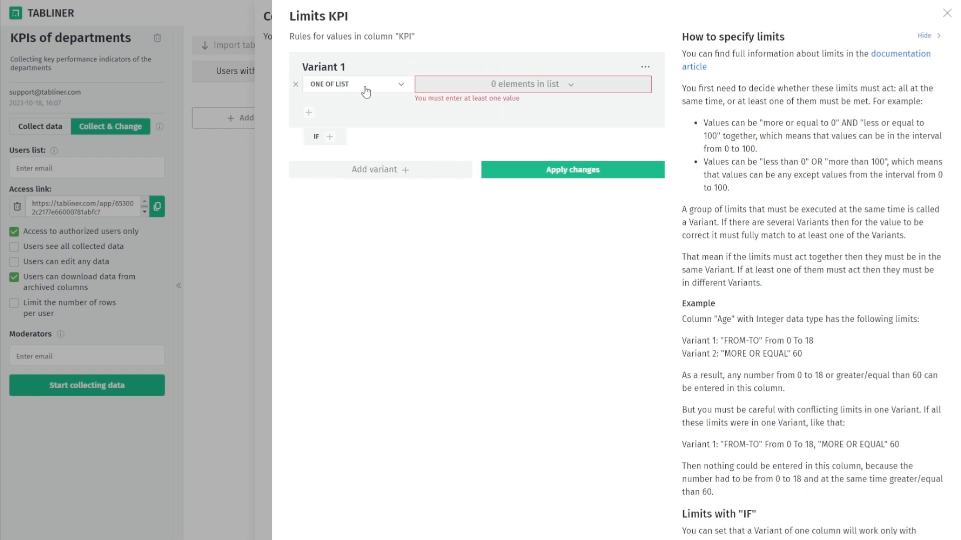
click(468, 91)
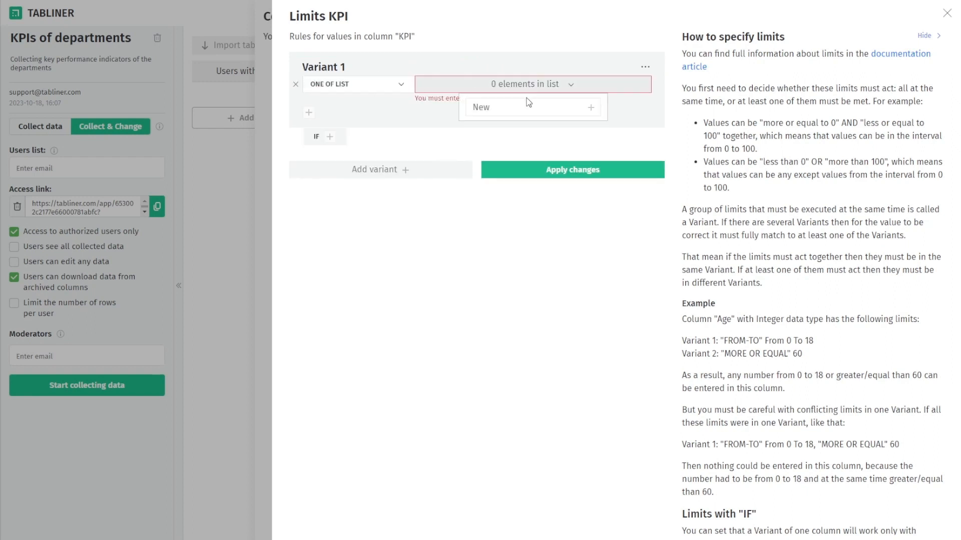
click(500, 109)
key(ctrl+v)
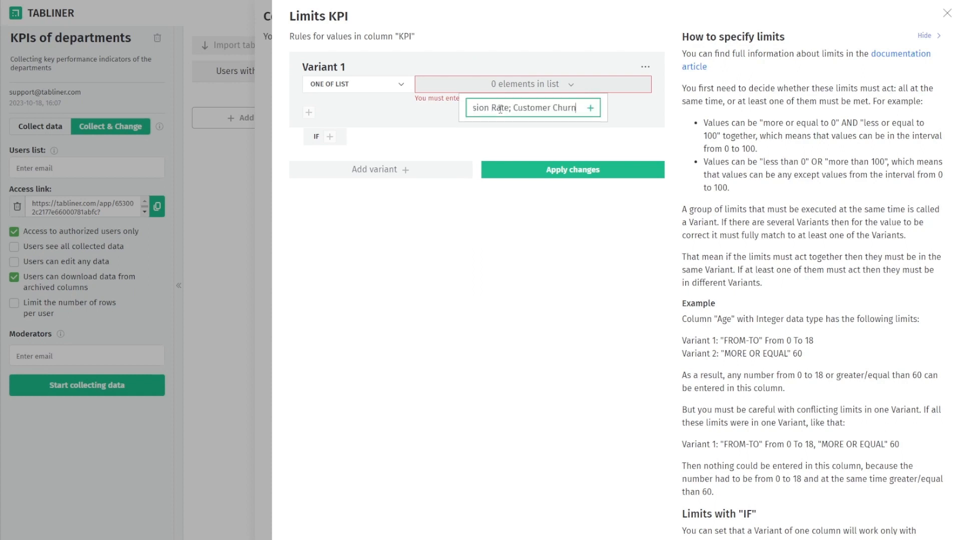
key(Return)
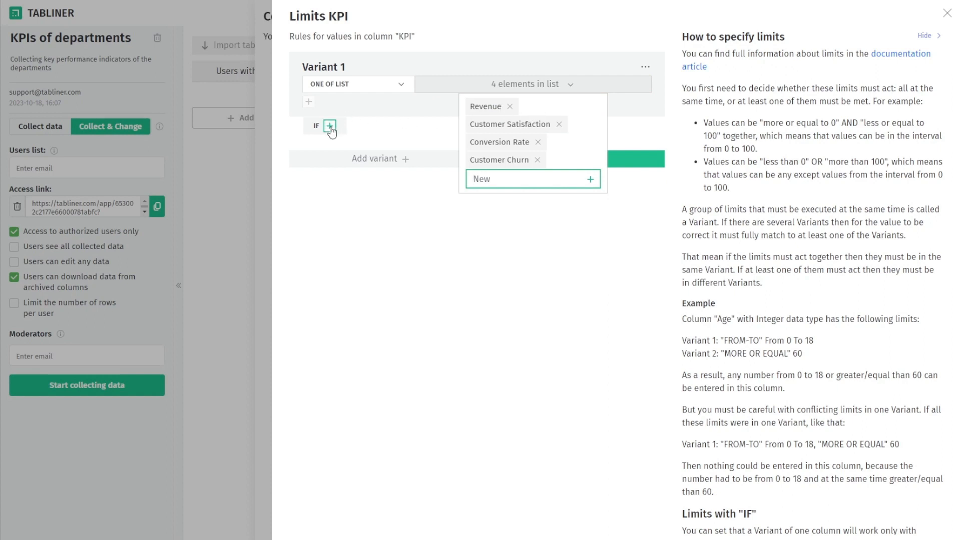
click(357, 124)
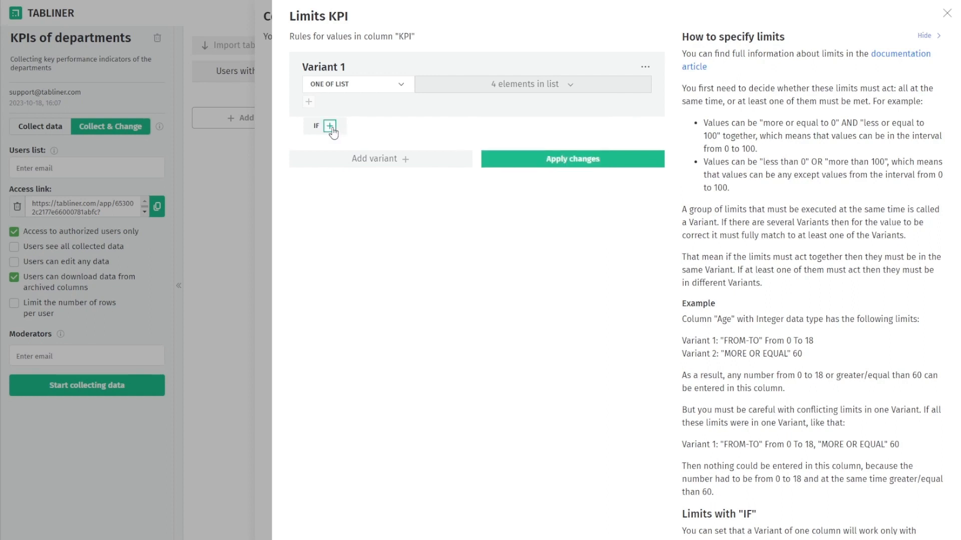
Make this KPI list apply only IF Department is one of: Sales
click(330, 126)
click(400, 135)
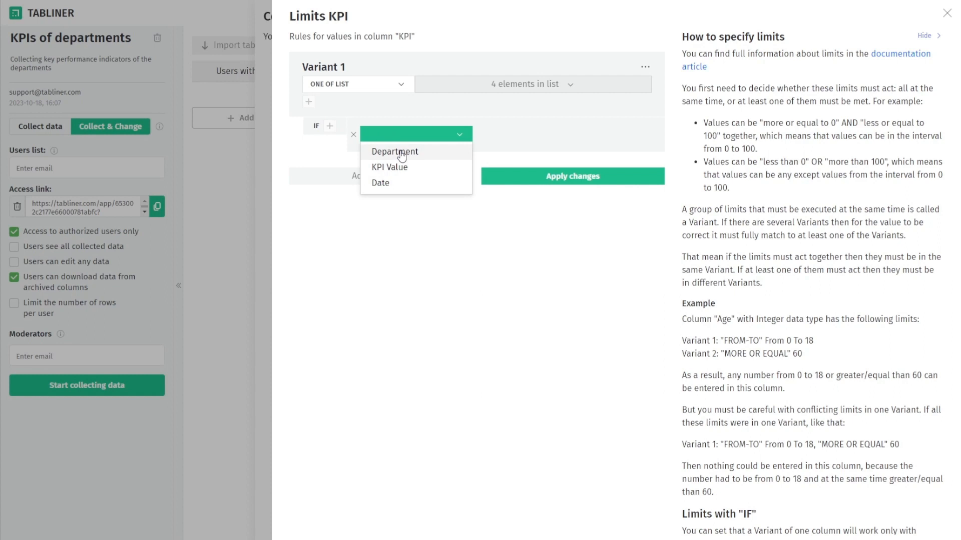
click(400, 152)
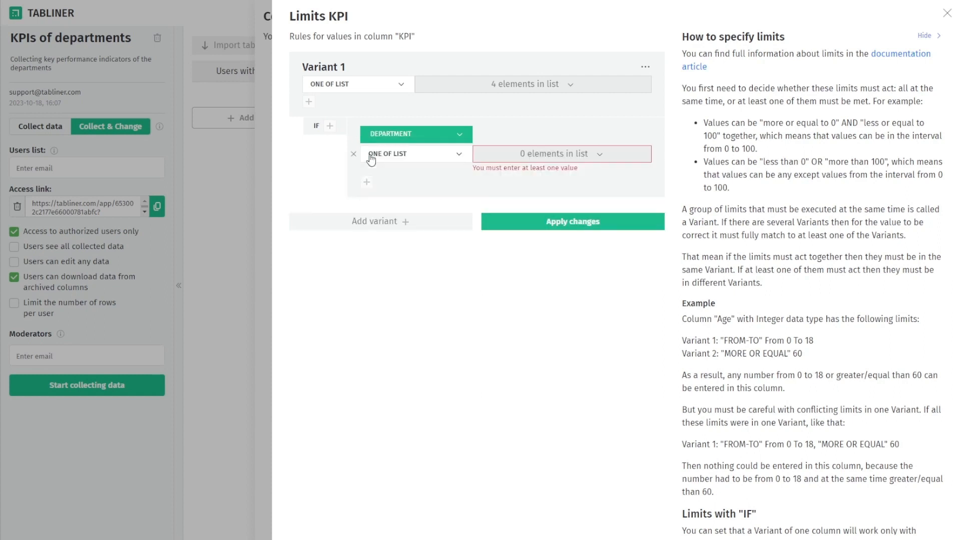
click(594, 155)
click(569, 176)
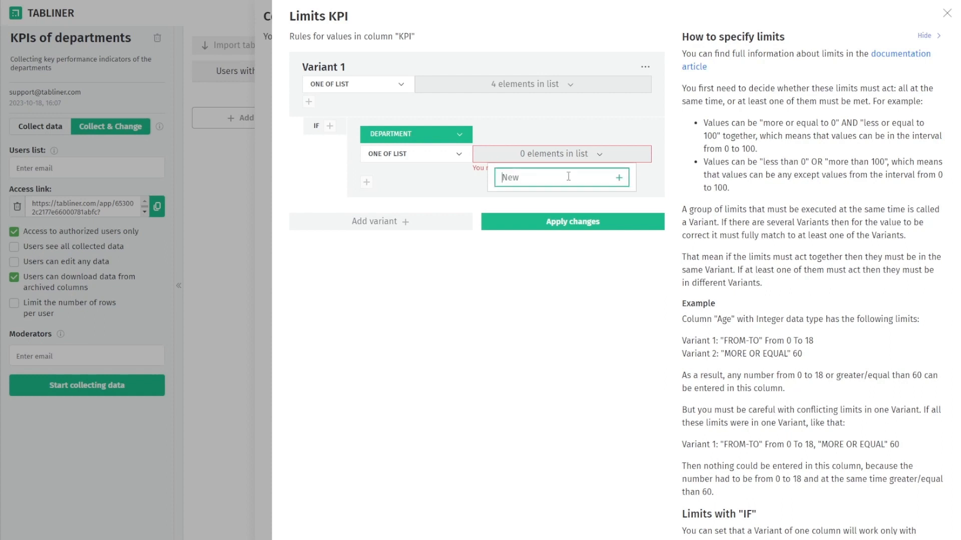
text(Sales)
key(Return)
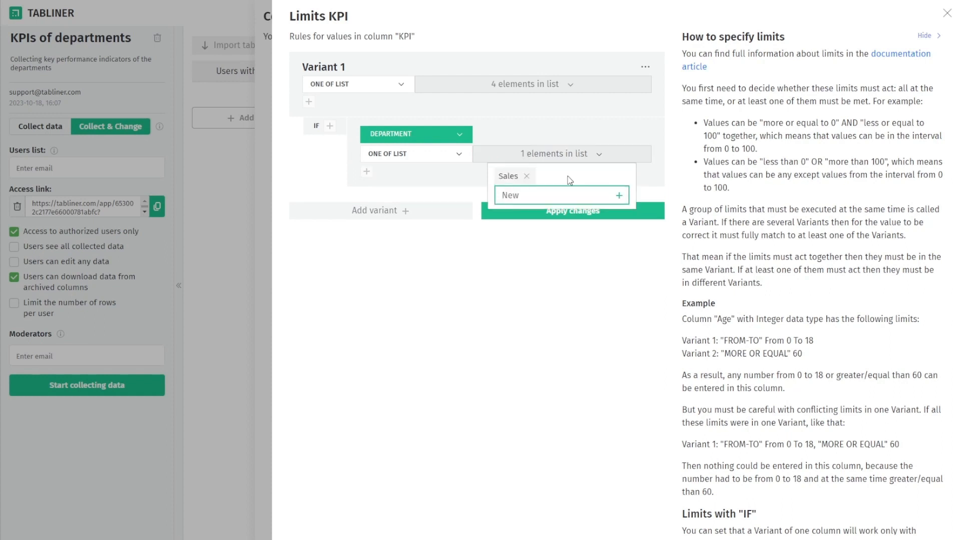
click(461, 187)
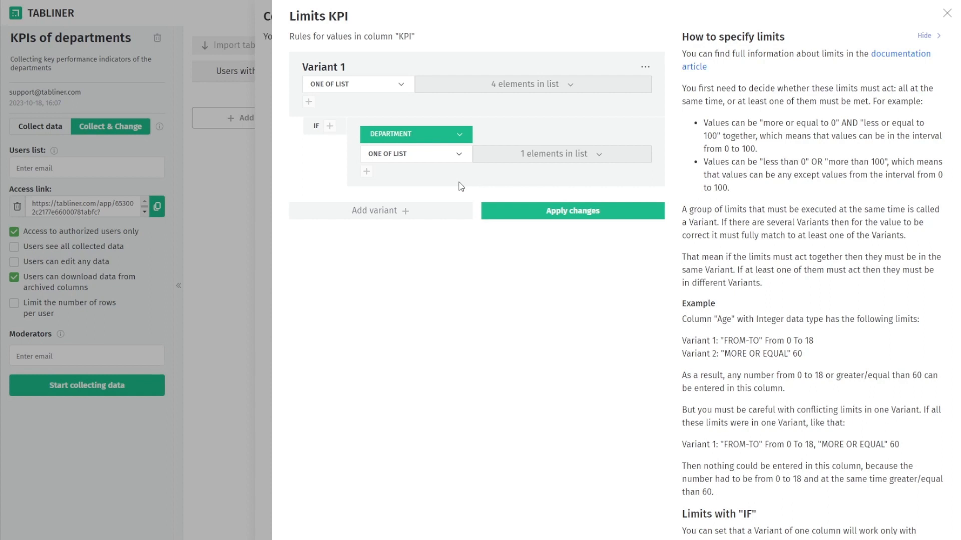
Add Variant 2 limiting KPI to the four pasted marketing KPIs when Department is Marketing
click(399, 211)
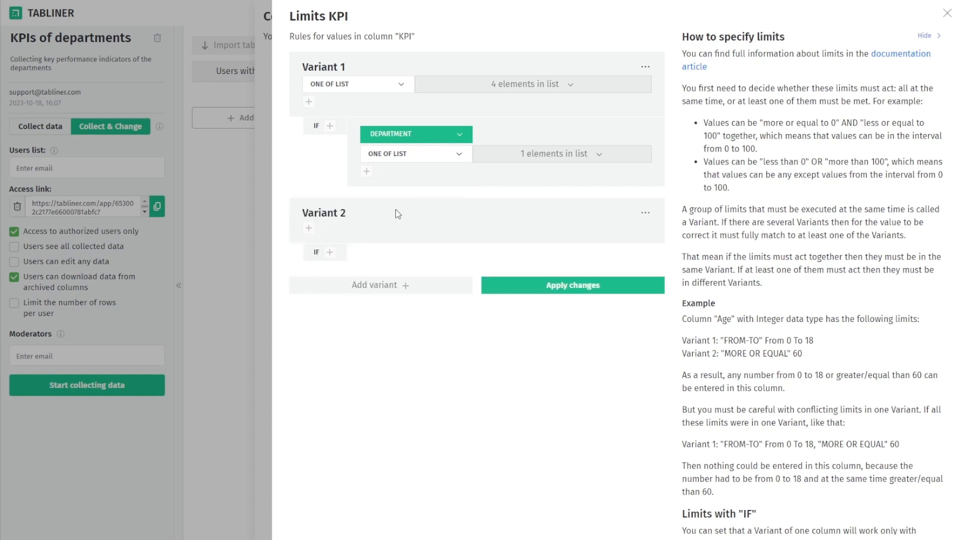
click(309, 229)
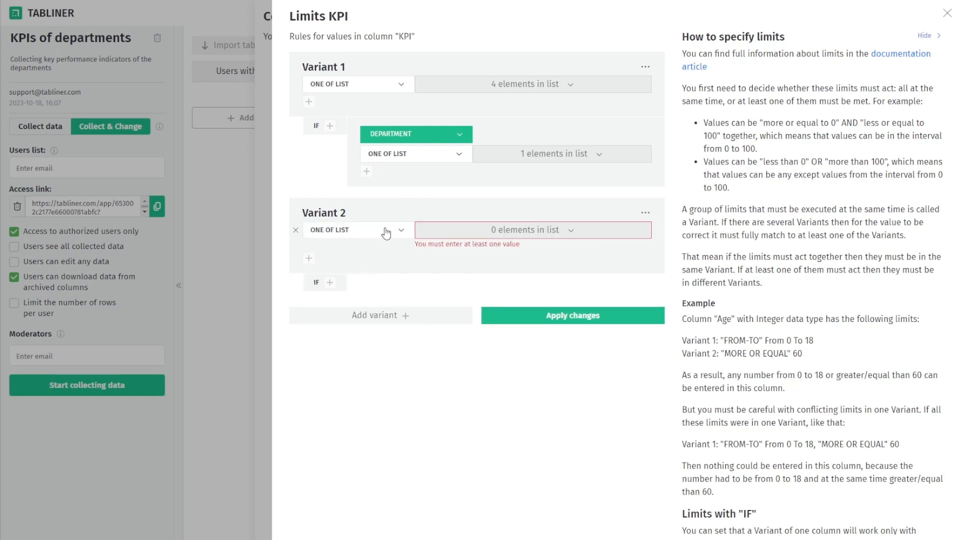
click(550, 230)
click(534, 253)
key(ctrl+v)
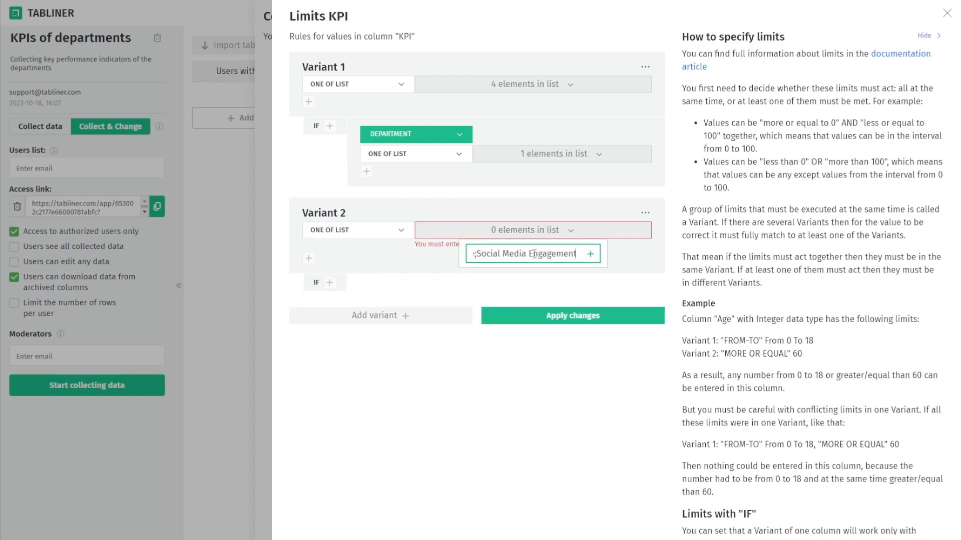
key(Return)
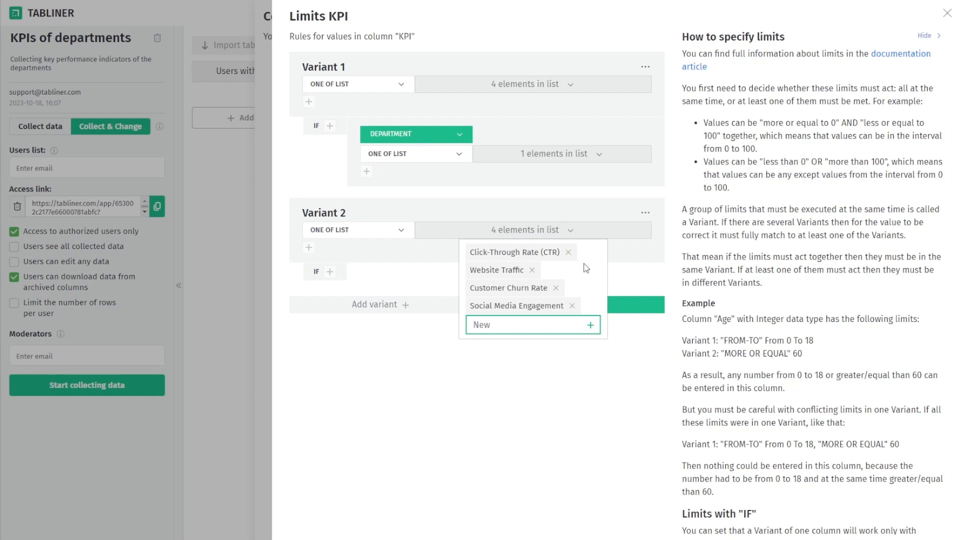
click(633, 268)
click(330, 271)
click(416, 280)
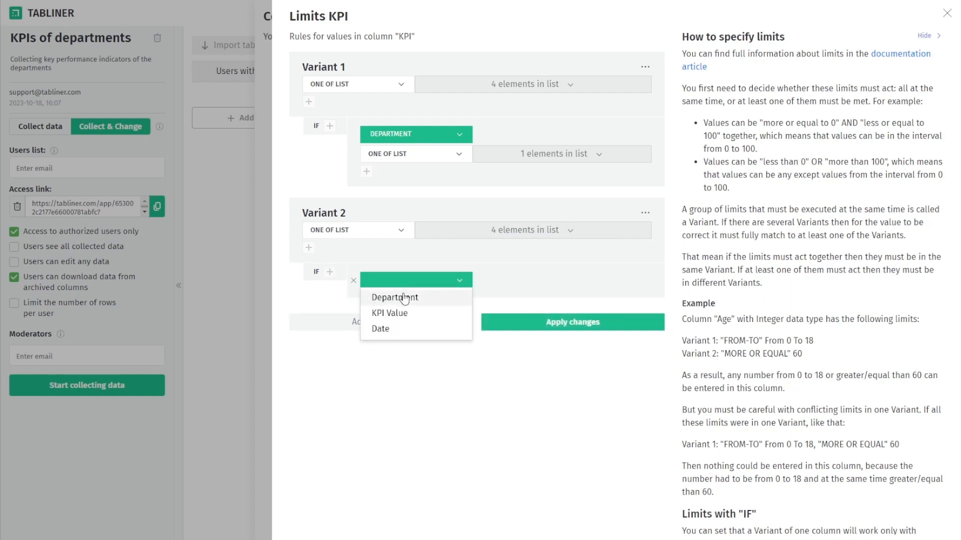
click(380, 296)
click(520, 302)
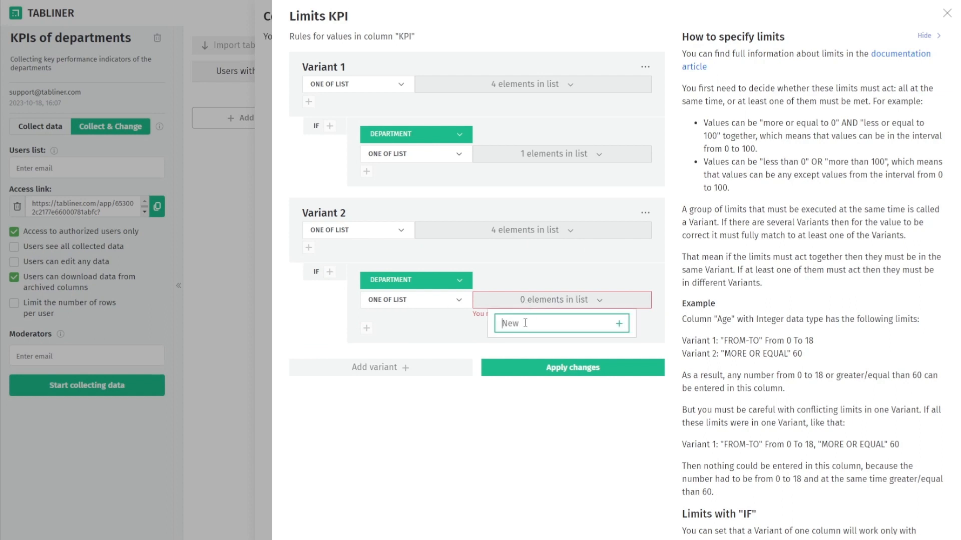
text(Marketing)
key(Return)
click(465, 326)
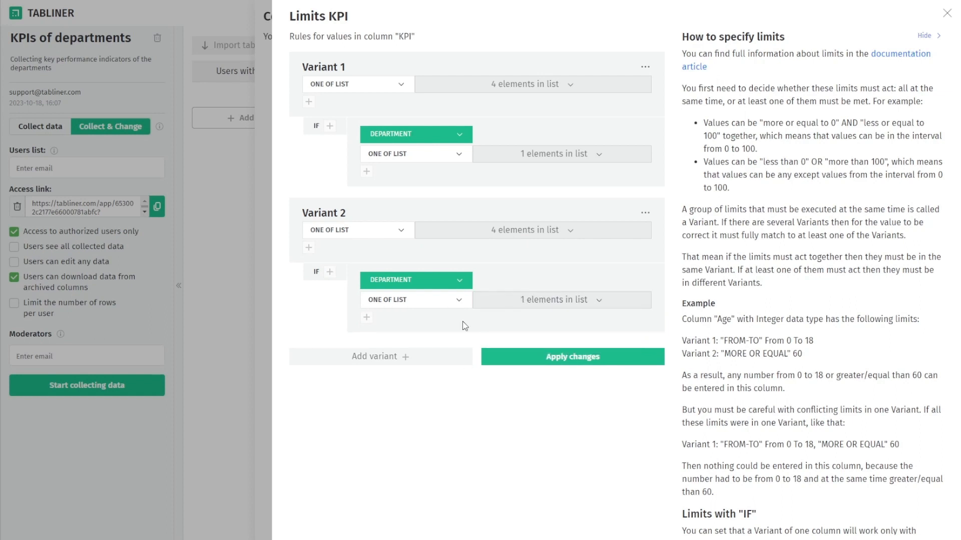
Add Variant 3 limiting KPI to the three pasted IT KPIs when Department is IT
click(406, 356)
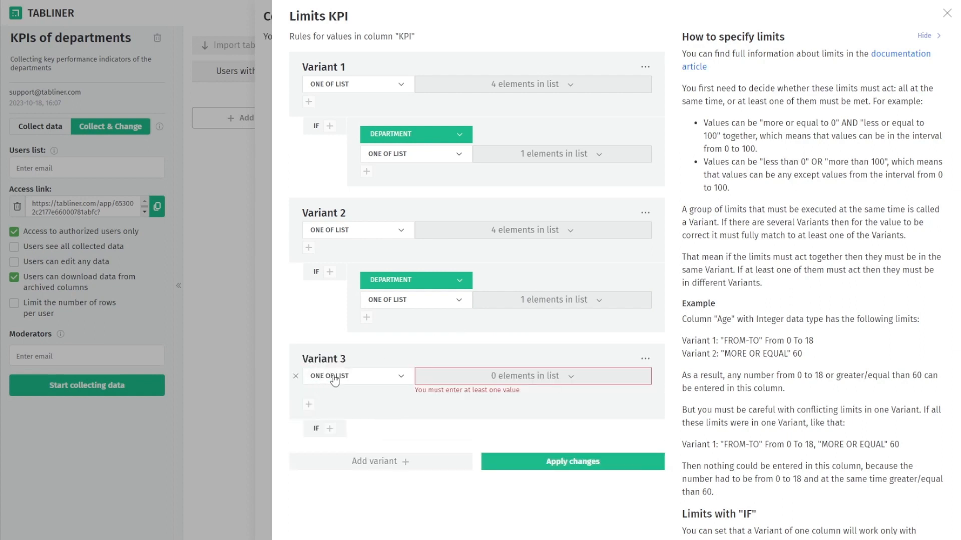
click(492, 378)
click(503, 397)
text(Uptime Percentage, Average Response Time, Security Compliance Score)
key(Return)
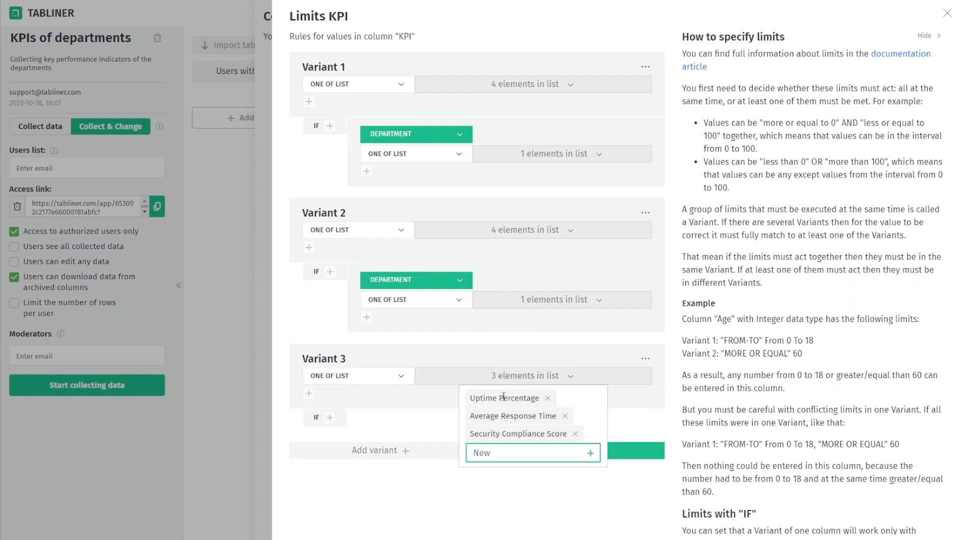
click(443, 406)
click(330, 417)
click(400, 427)
click(400, 445)
click(532, 447)
click(540, 468)
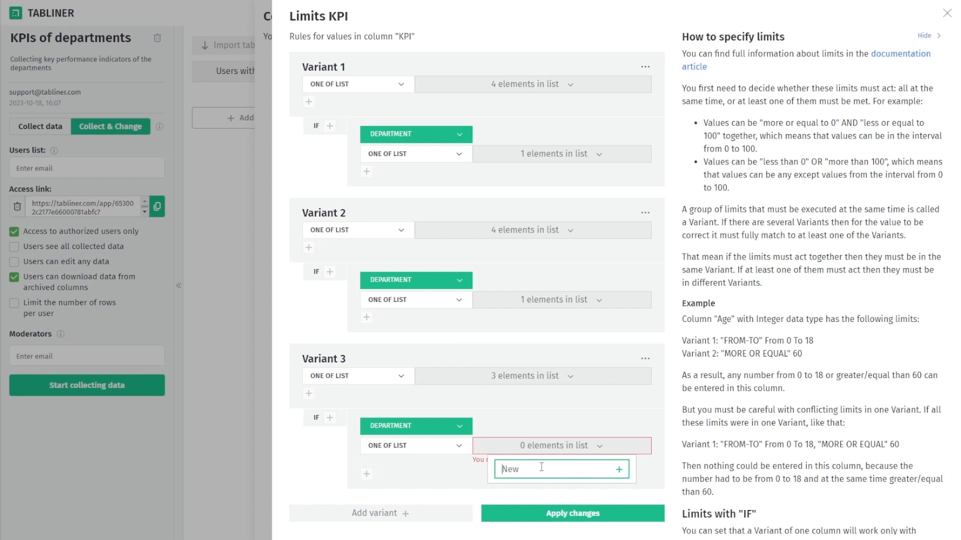
text(IT)
key(Return)
Add Variant 4 limiting KPI to the four pasted HR KPIs when Department is HR
click(444, 468)
click(423, 504)
scroll(423, 505, down, 1)
click(310, 475)
scroll(520, 450, down, 1)
click(528, 447)
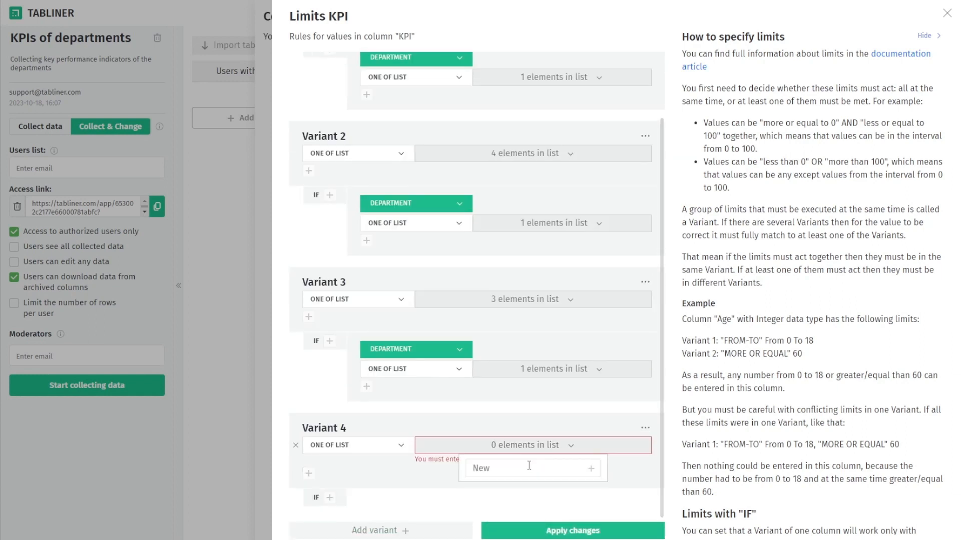
click(529, 466)
key(ctrl+v)
key(Return)
click(517, 469)
click(330, 486)
click(400, 495)
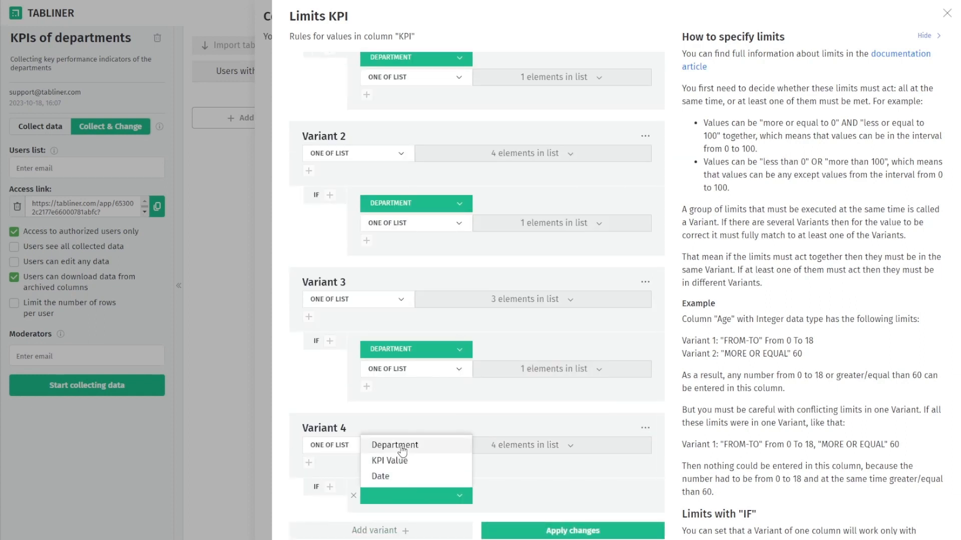
click(402, 450)
click(554, 492)
click(546, 469)
text(HR)
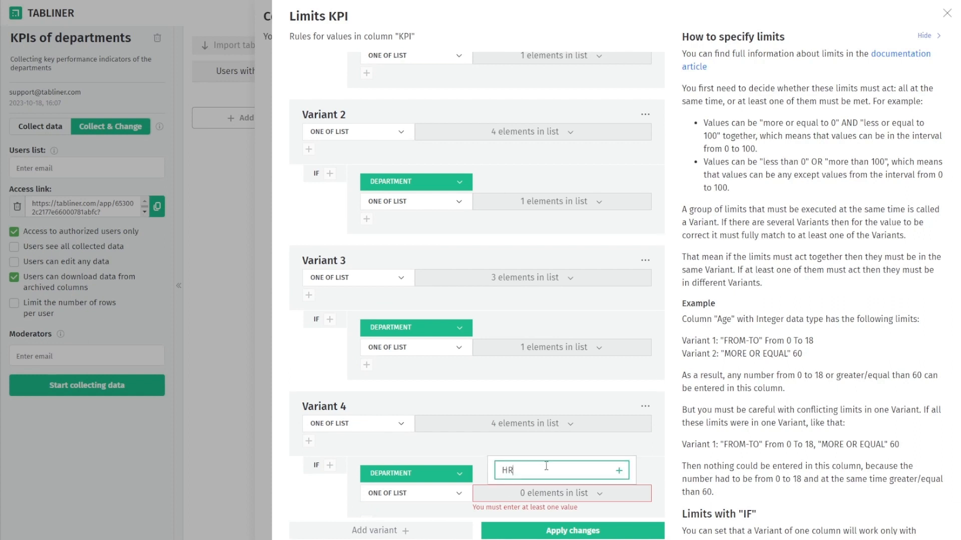
key(Return)
click(518, 488)
Give Variant 5 the three pasted Finance KPIs, conditioned on Department being Finance
scroll(516, 486, down, 1)
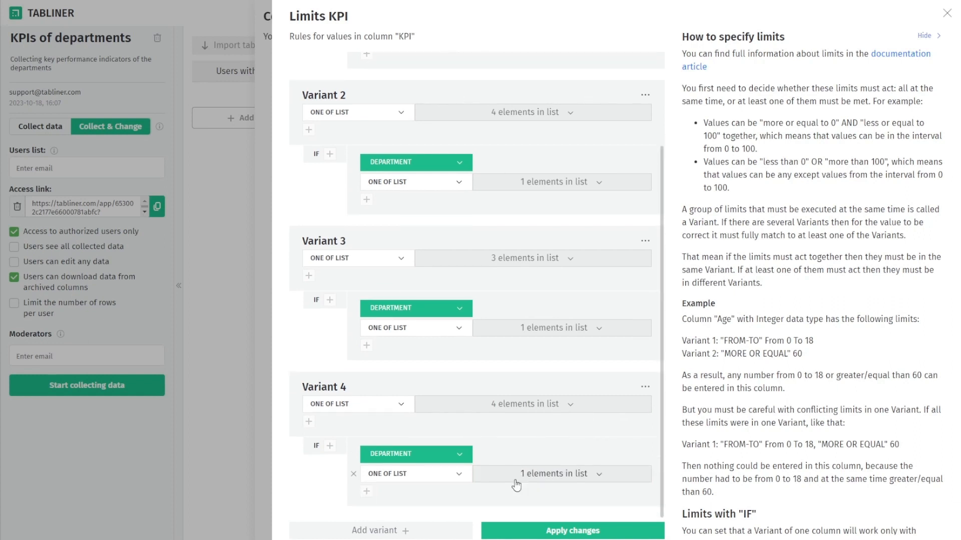
scroll(516, 485, down, 3)
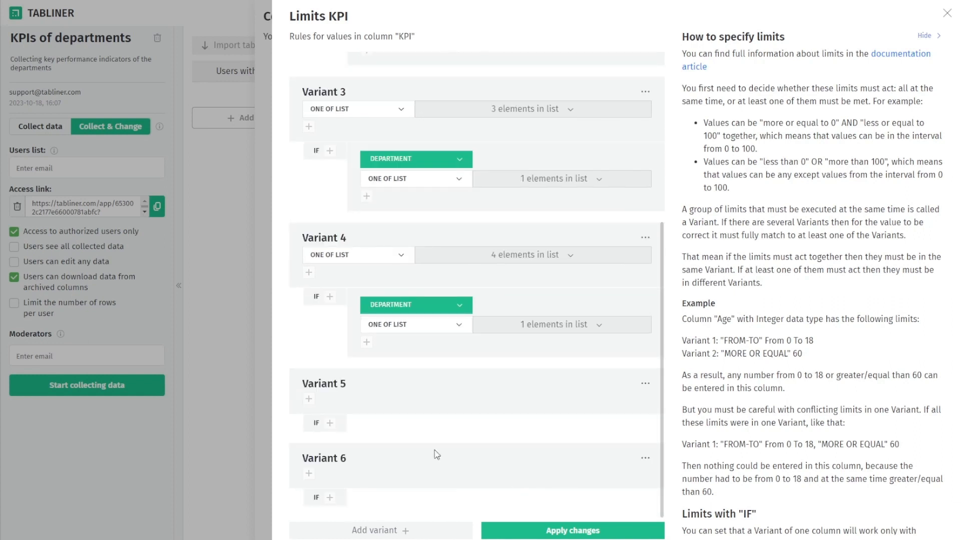
click(309, 399)
click(531, 401)
text(Profit Margin, Accounts Receivable Days, Return on Investment (ROI))
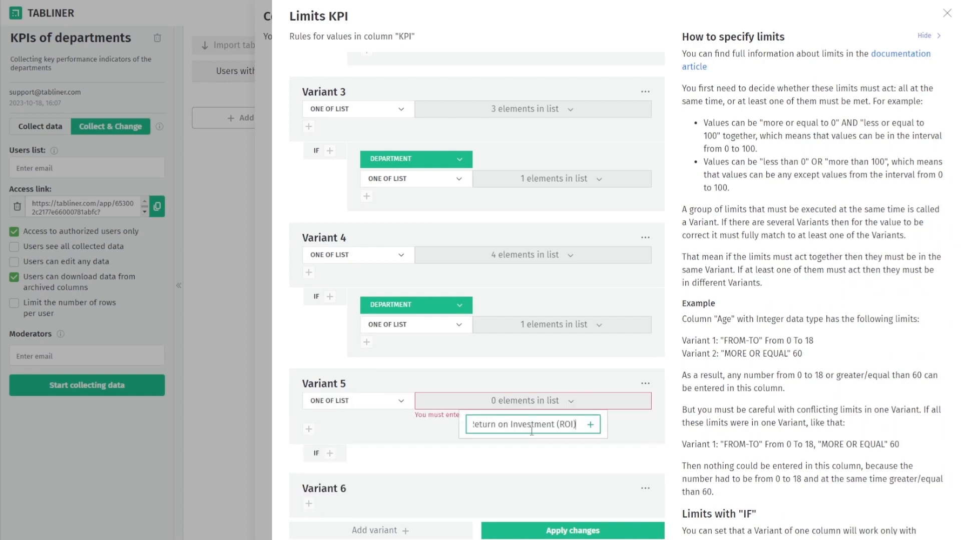
key(Return)
click(439, 448)
click(331, 443)
click(395, 447)
click(394, 399)
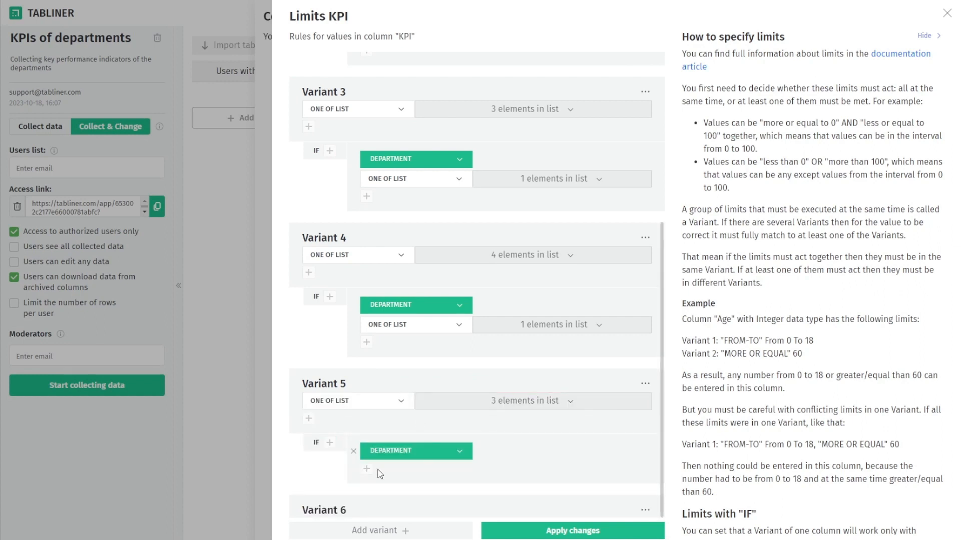
click(367, 470)
click(540, 471)
click(538, 491)
text(Finance)
key(Return)
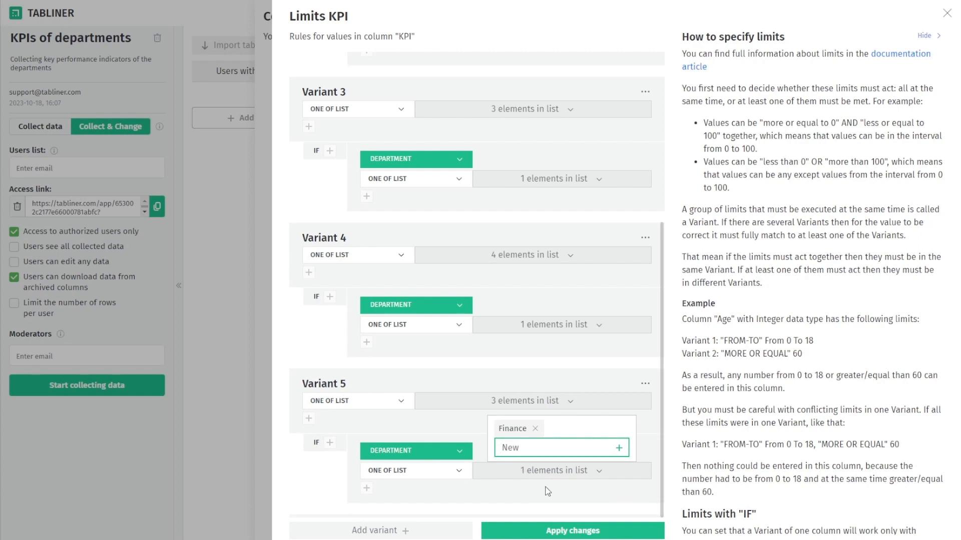
click(545, 491)
Add Variant 6 conditioned on Department being Operations, then apply the KPI limits
scroll(576, 470, down, 2)
click(309, 474)
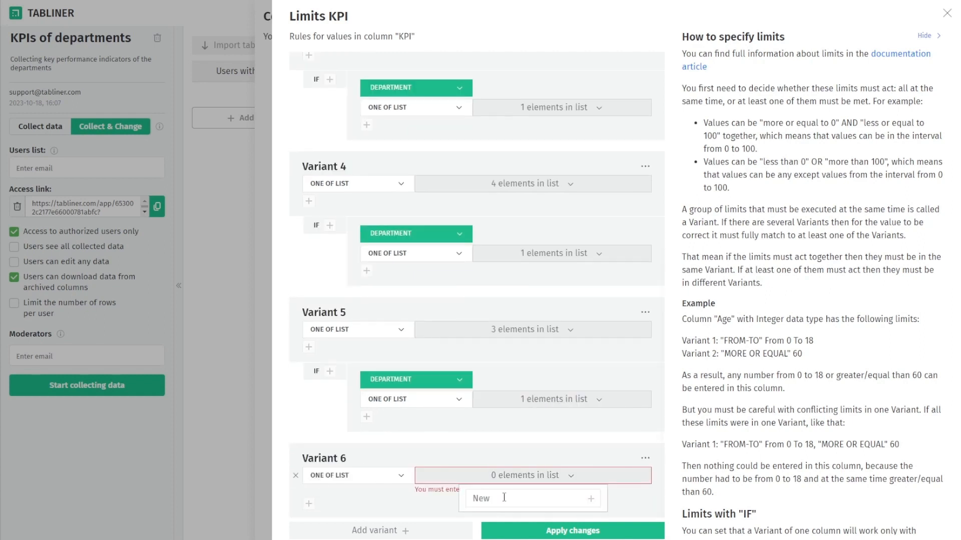
scroll(330, 496, down, 1)
click(331, 499)
click(415, 506)
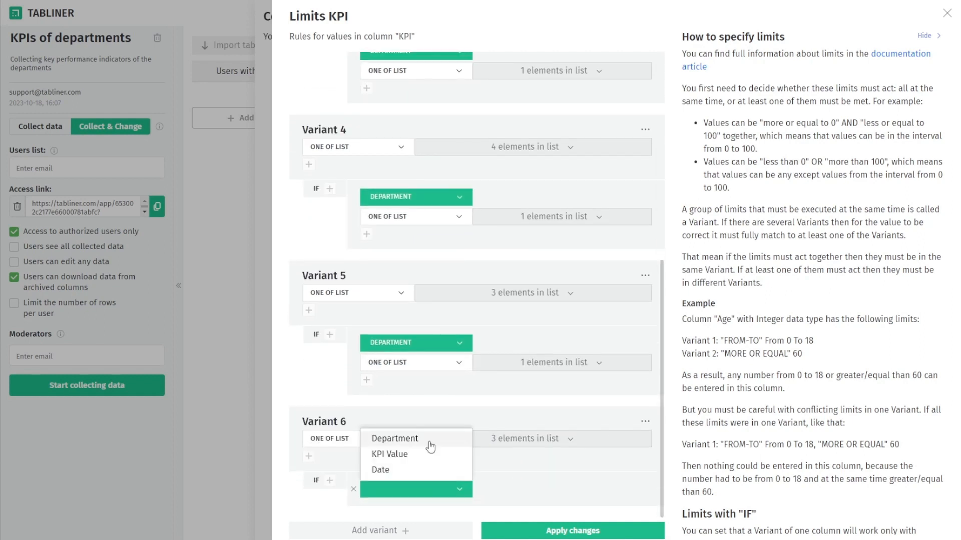
click(400, 496)
click(550, 493)
text(Operations)
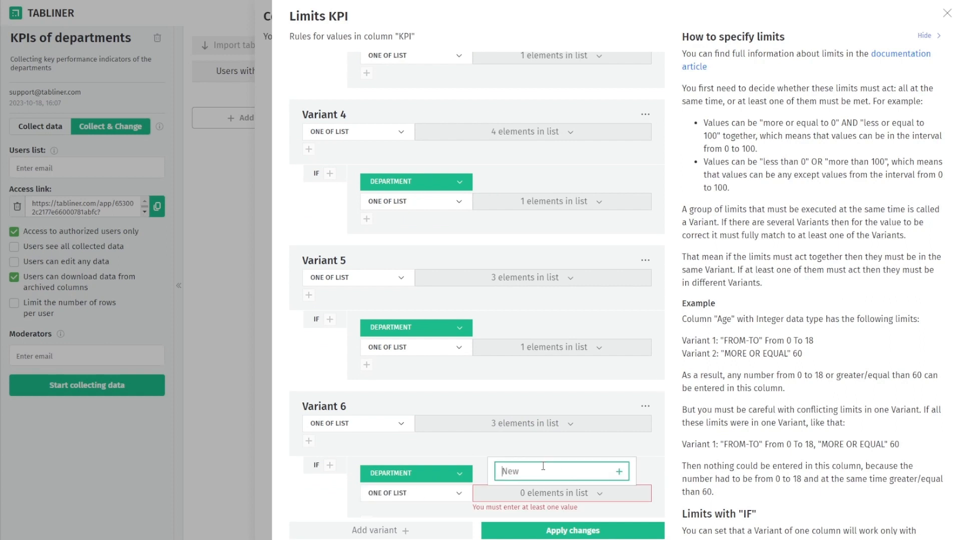
key(Return)
scroll(526, 480, down, 1)
click(530, 480)
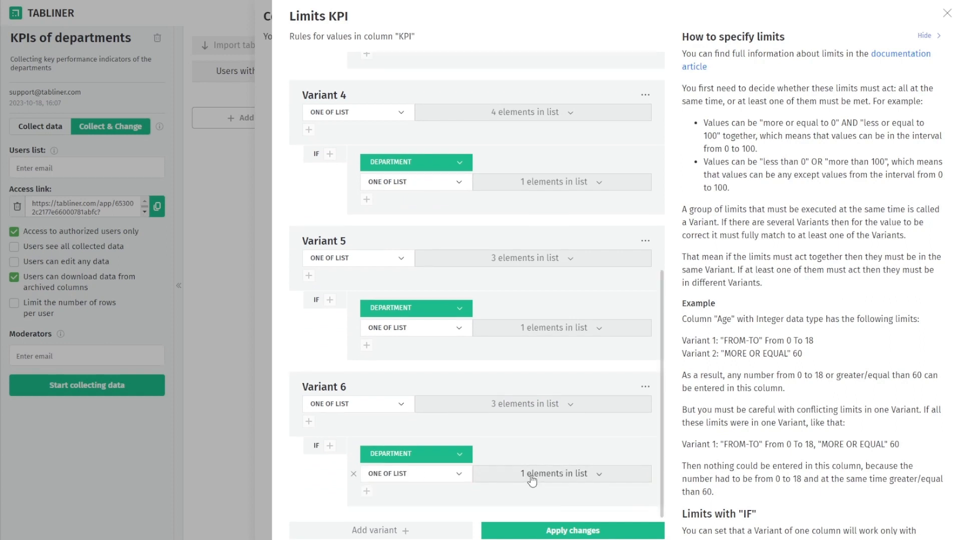
key(Tab)
key(Tab)
key(Tab)
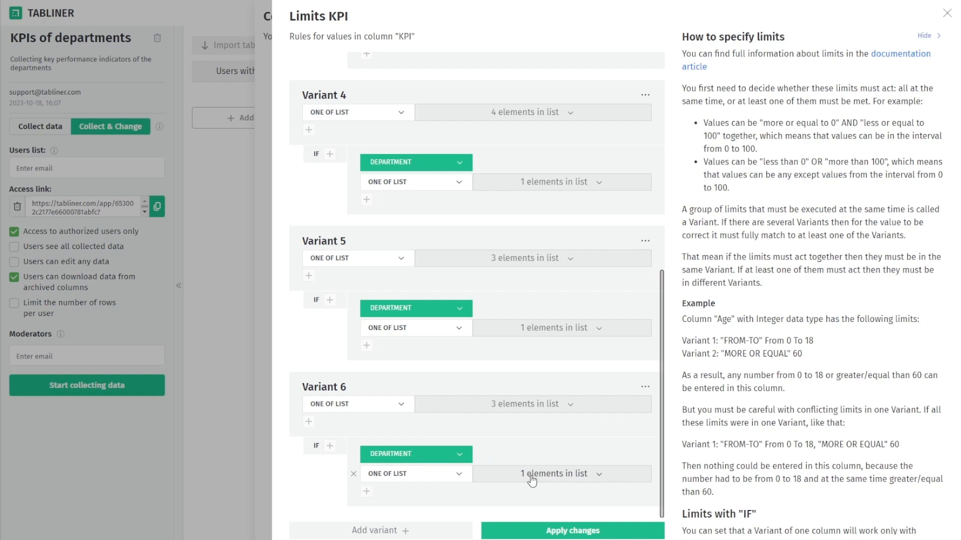
click(541, 530)
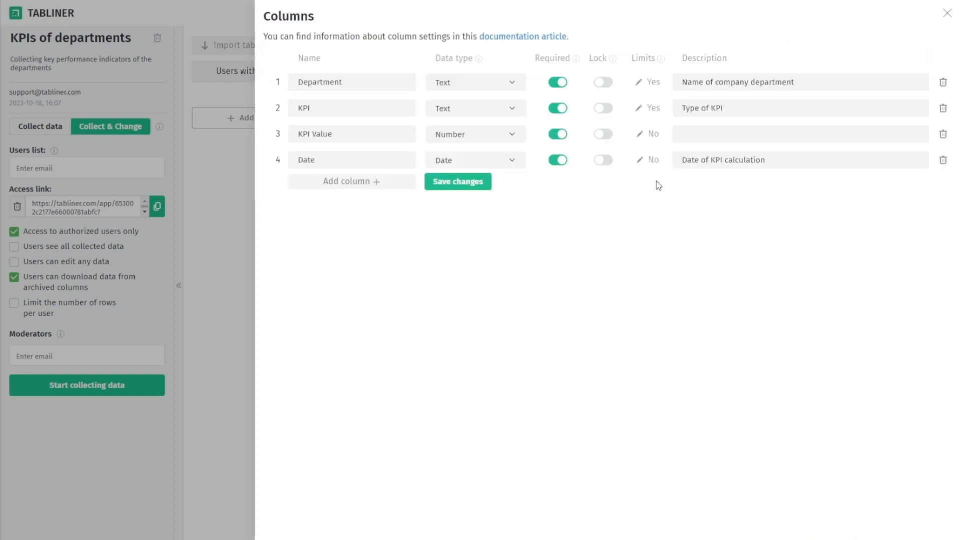
Give KPI Value a first limit variant with a FROM-TO range of 0 to 100
click(652, 136)
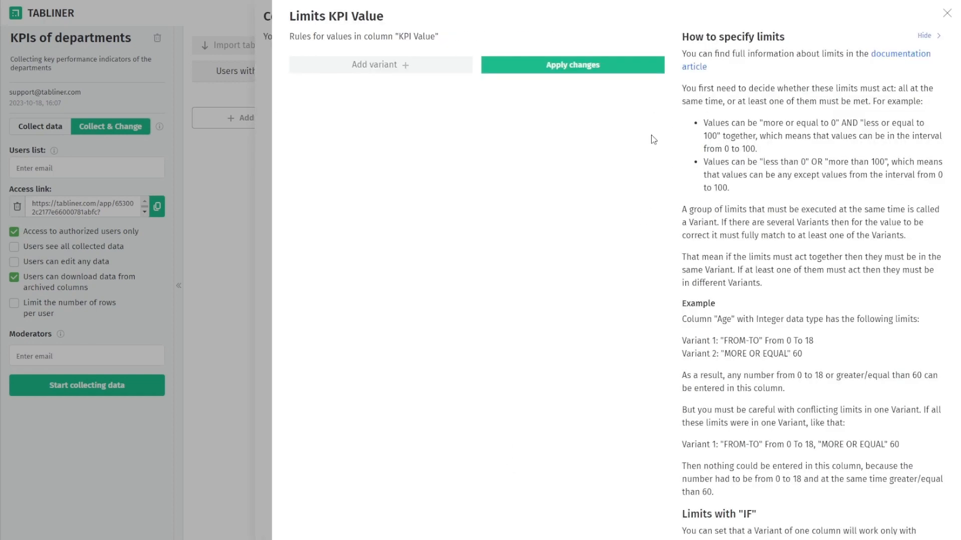
click(406, 70)
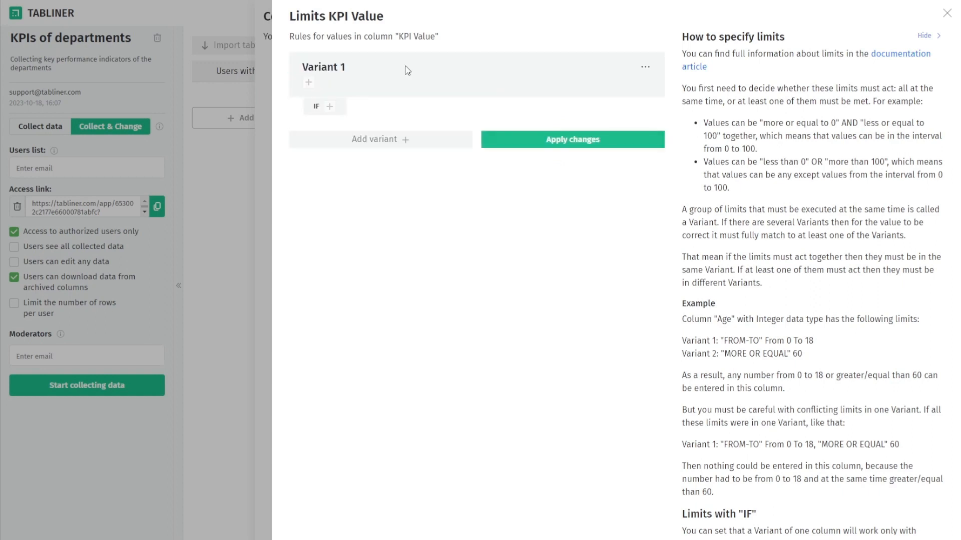
click(310, 84)
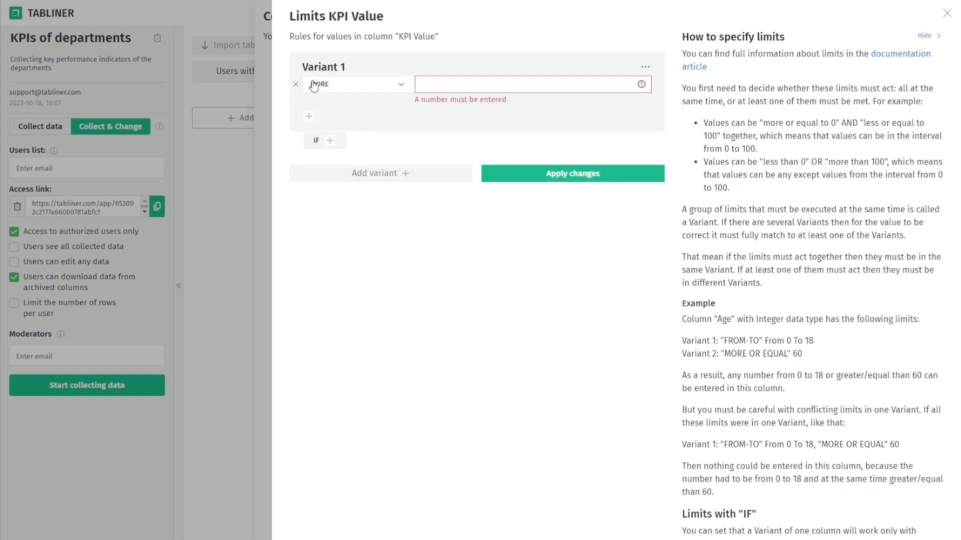
click(364, 88)
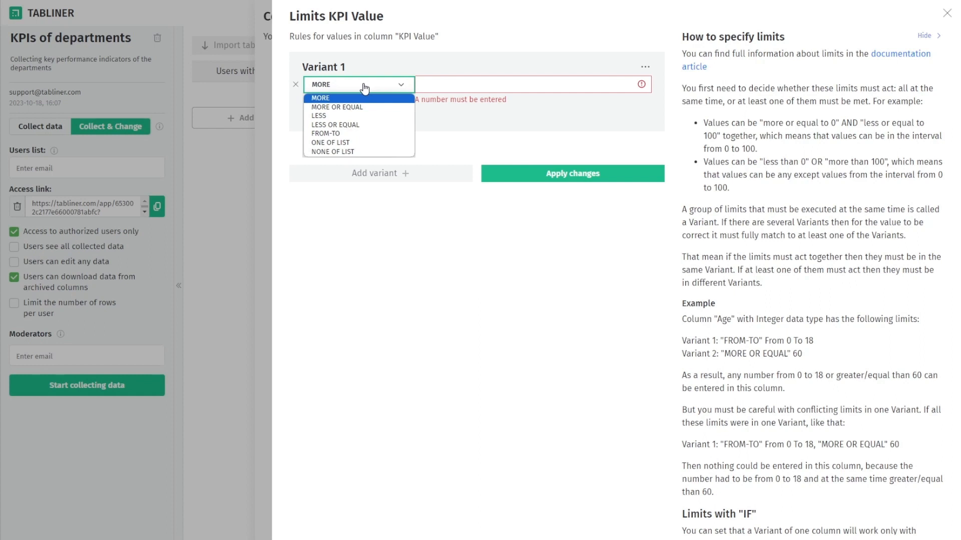
click(353, 133)
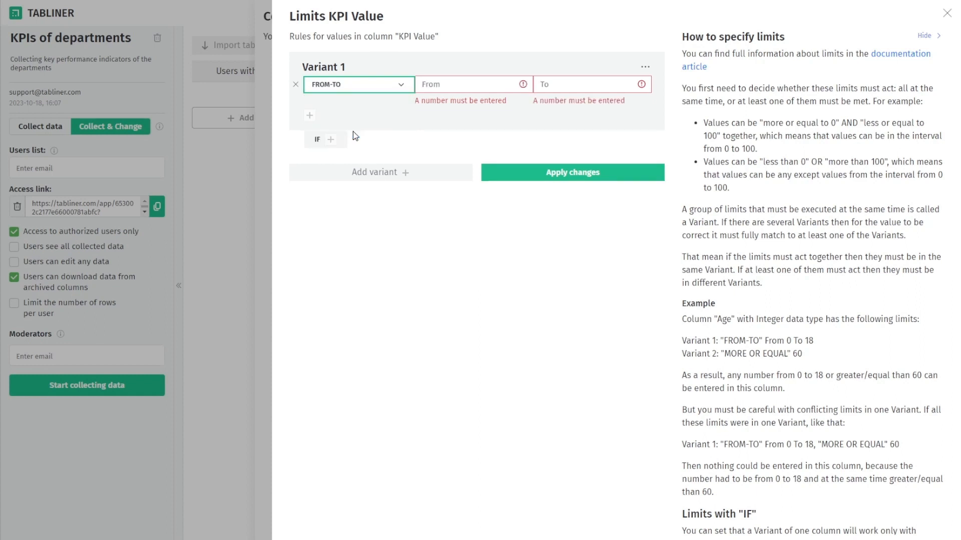
click(436, 84)
text(0)
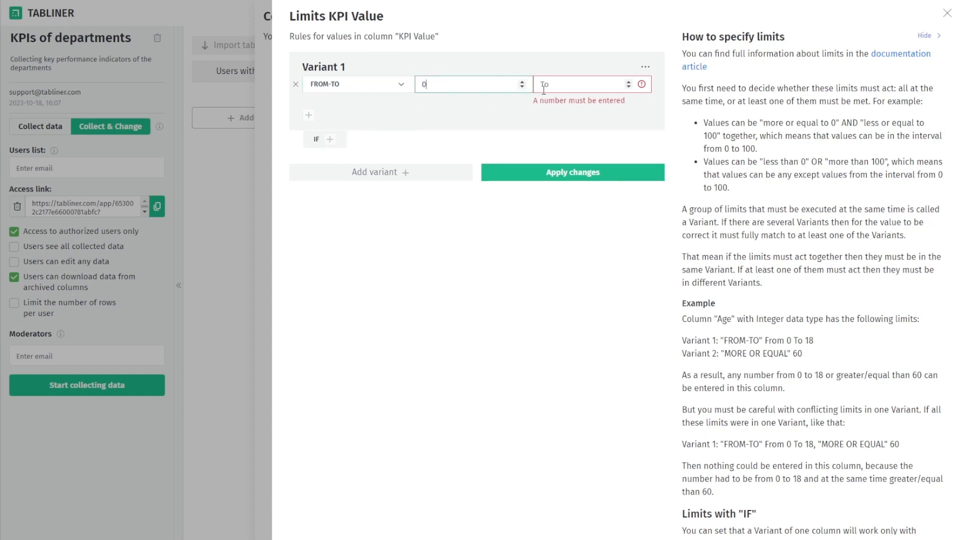
click(540, 85)
text(100)
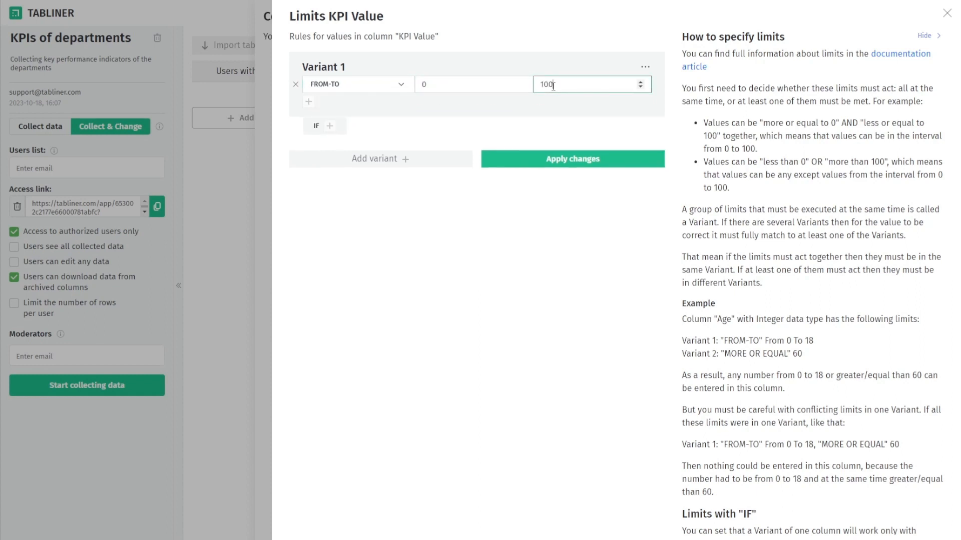
click(411, 110)
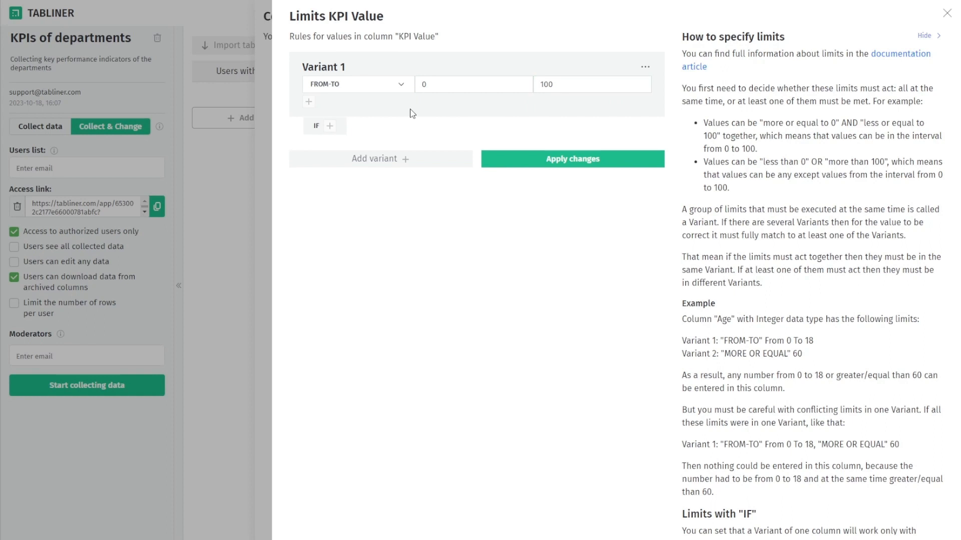
Make the 0–100 range apply only when KPI is one of the six pasted KPI names
click(331, 128)
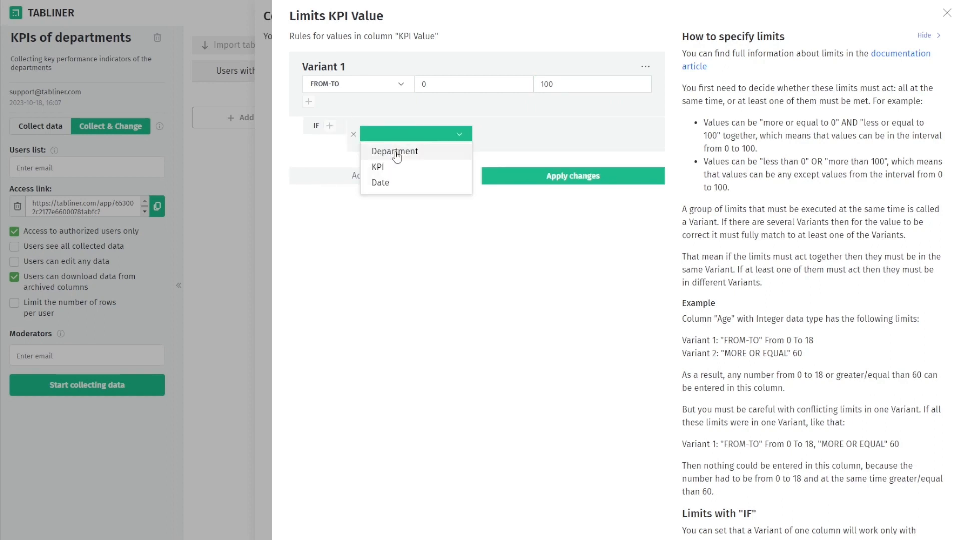
click(395, 168)
click(368, 153)
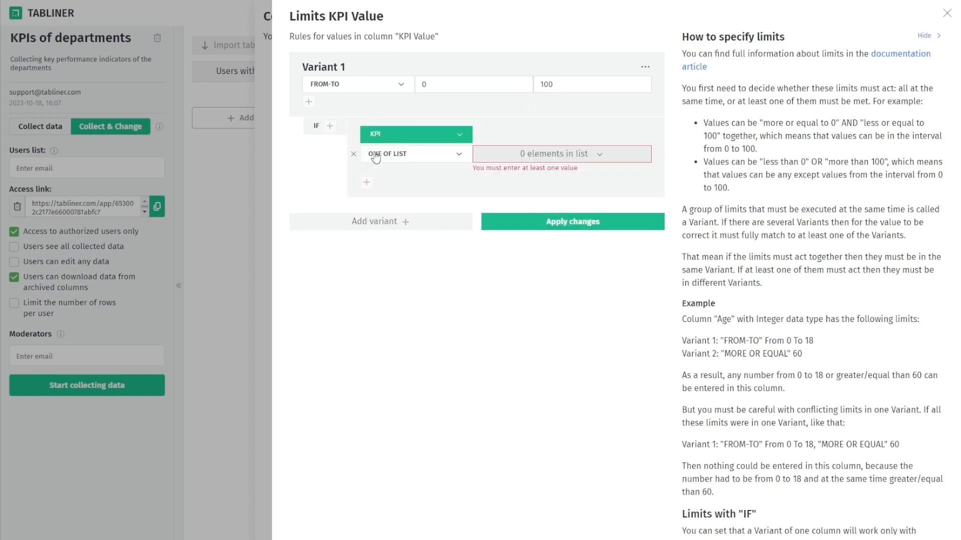
click(544, 156)
click(542, 177)
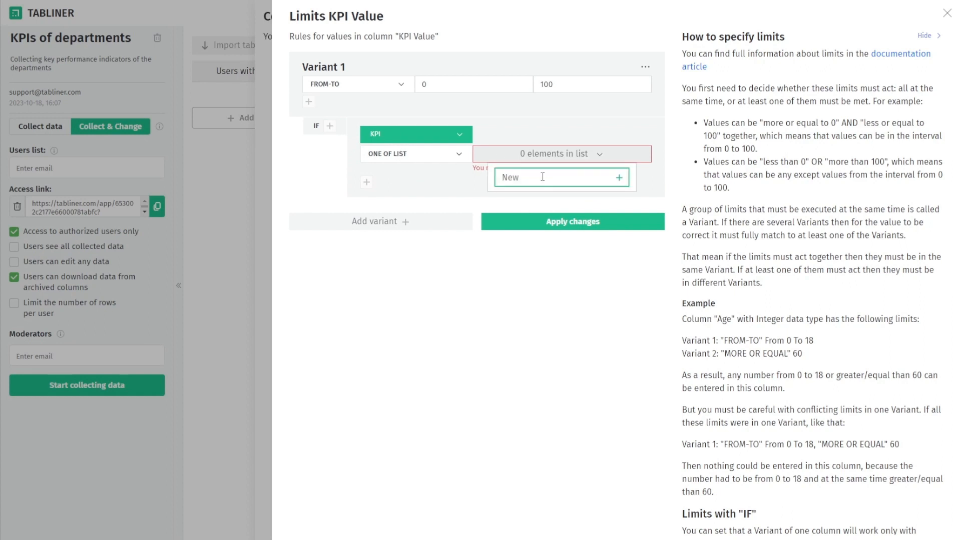
key(ctrl+v)
key(Return)
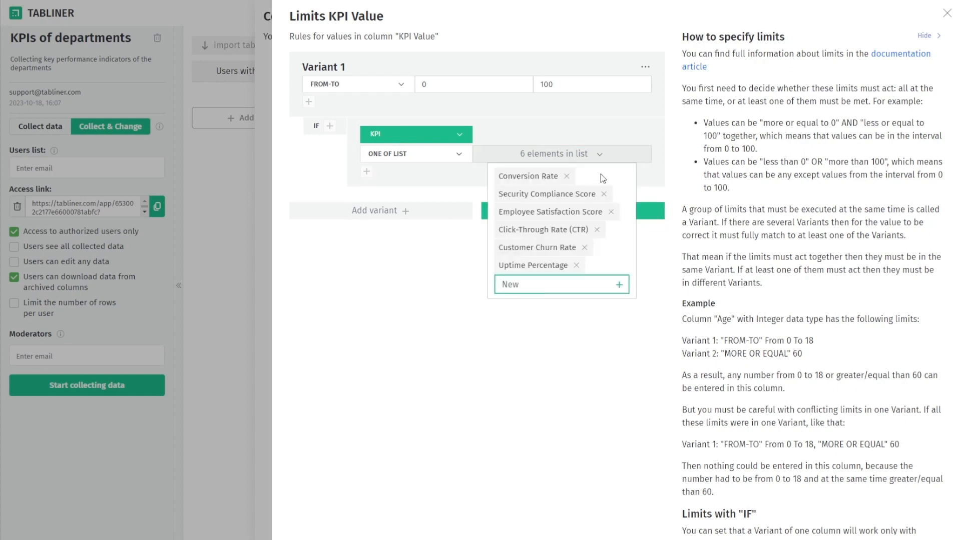
click(445, 184)
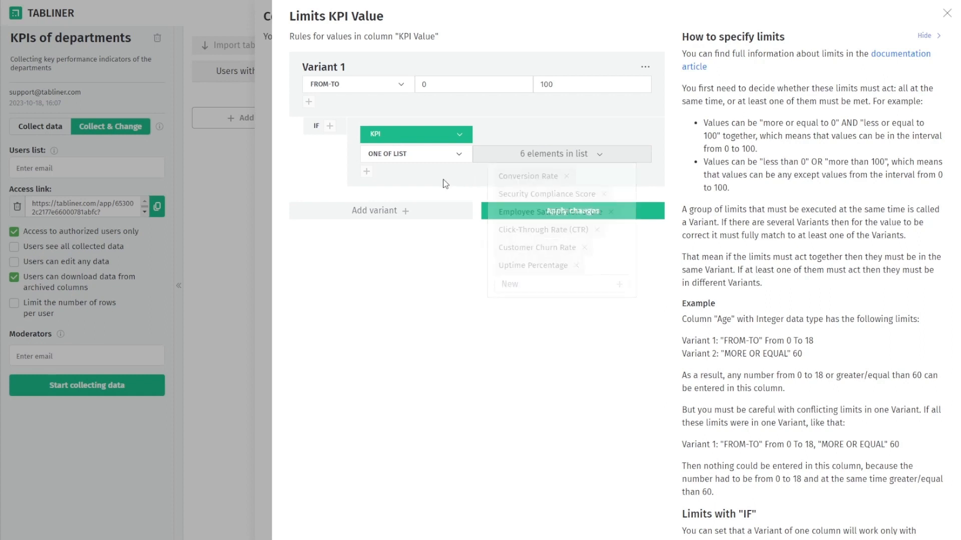
click(376, 211)
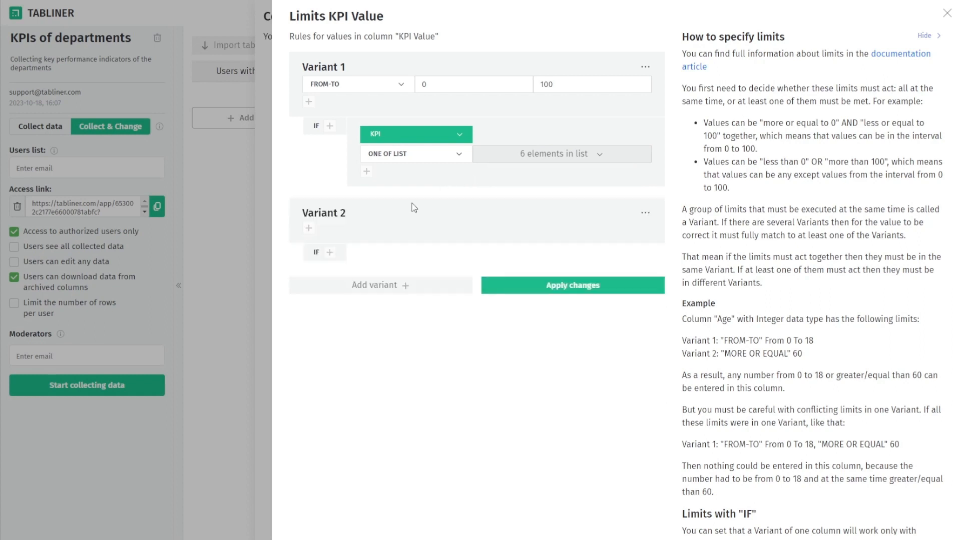
Set Variant 2 of KPI Value to MORE OR EQUAL 0
click(309, 228)
click(369, 236)
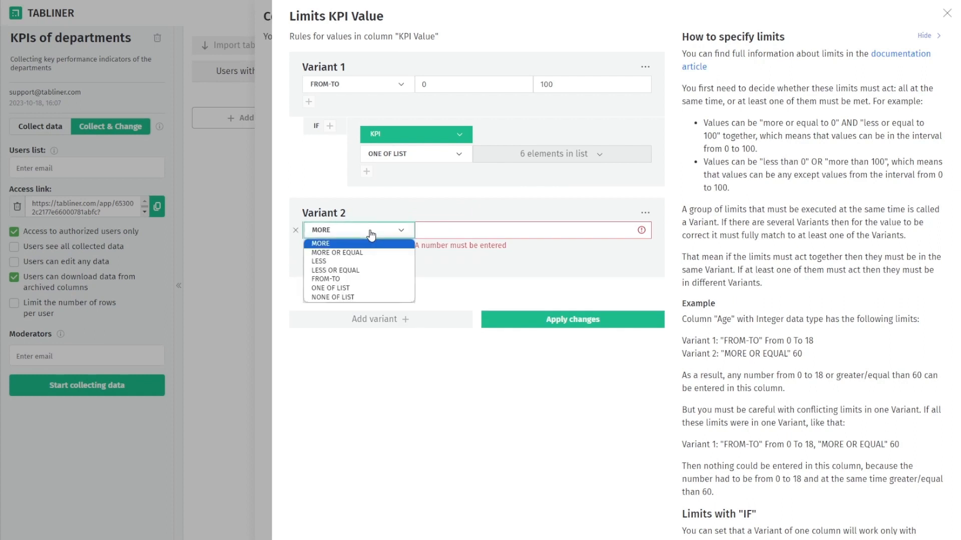
click(364, 252)
click(455, 234)
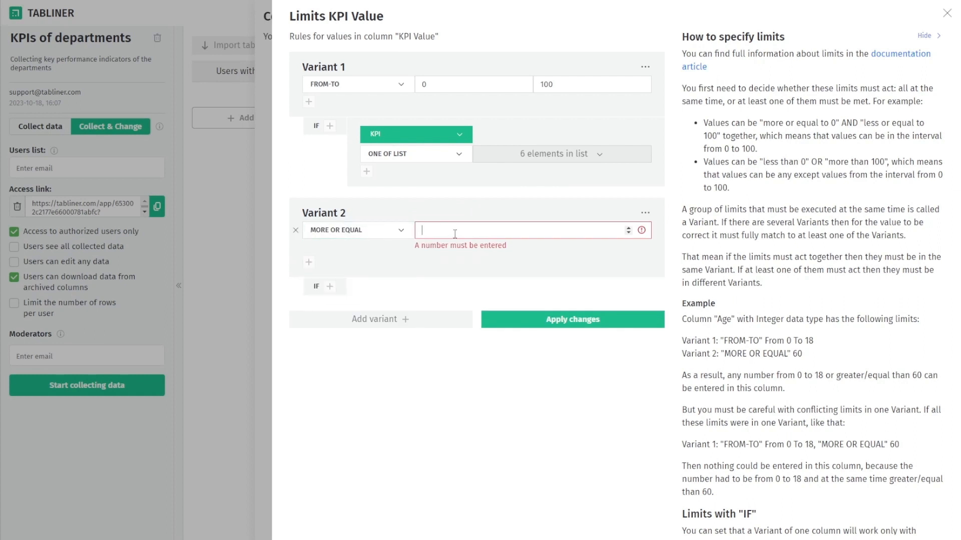
text(0)
click(372, 259)
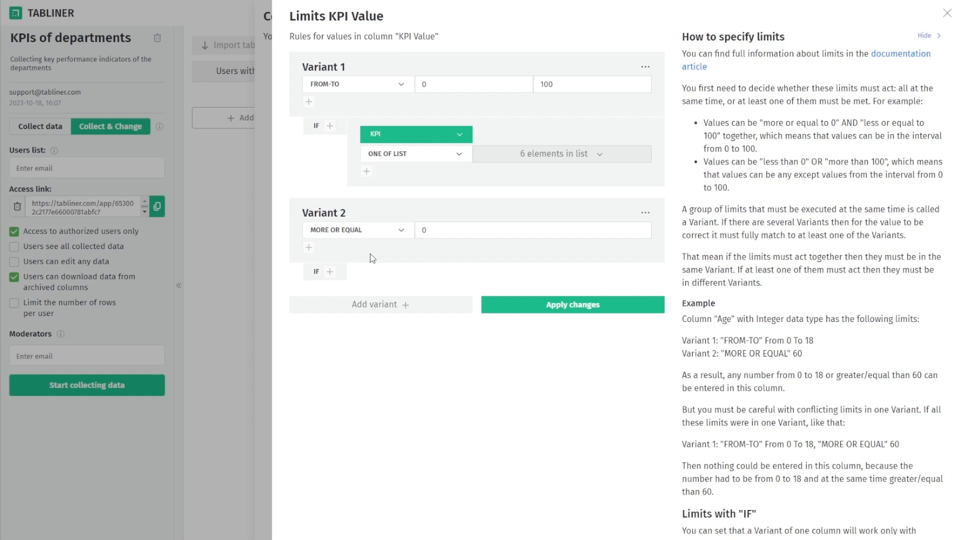
Make Variant 2 apply when KPI is NONE OF the six pasted KPI names, and apply the limits
click(329, 272)
click(390, 281)
click(392, 315)
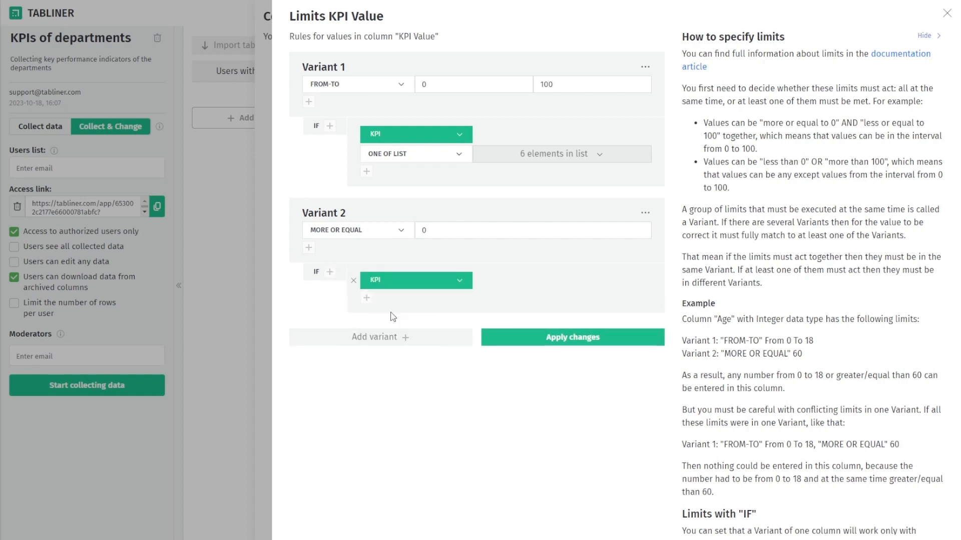
click(366, 299)
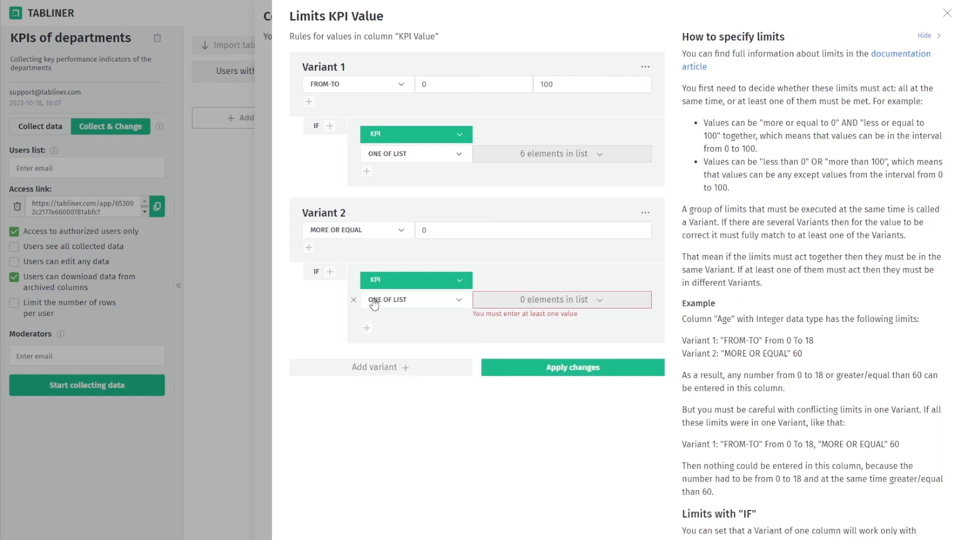
click(464, 303)
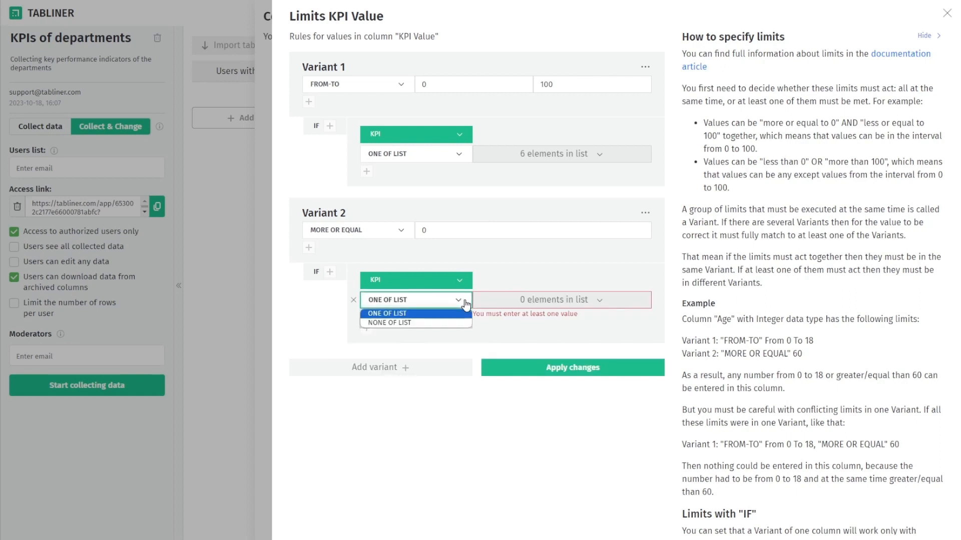
click(435, 323)
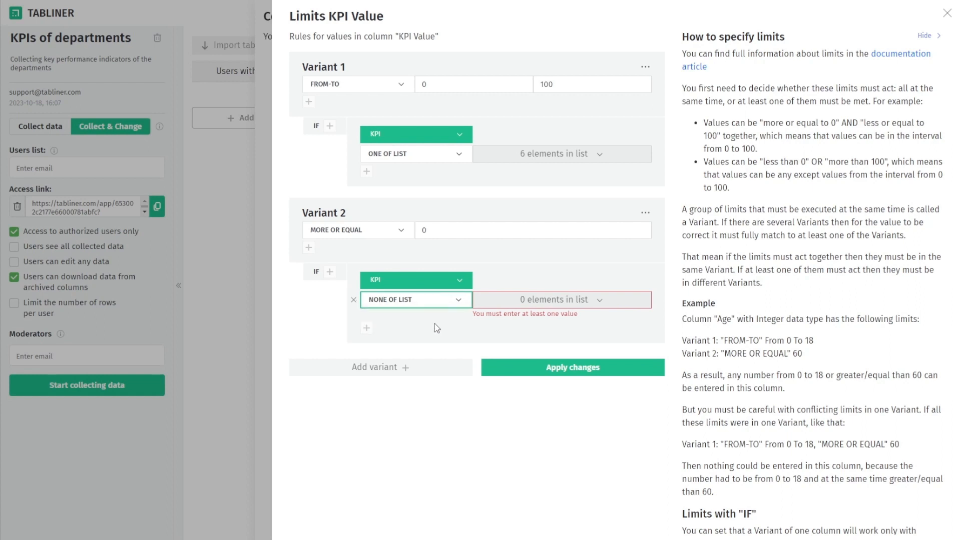
click(537, 301)
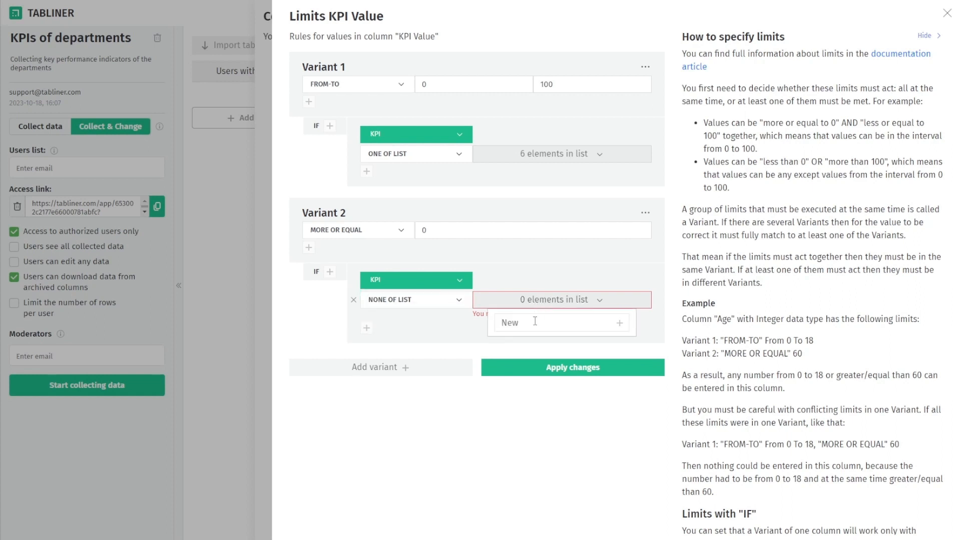
click(534, 321)
key(ctrl+v)
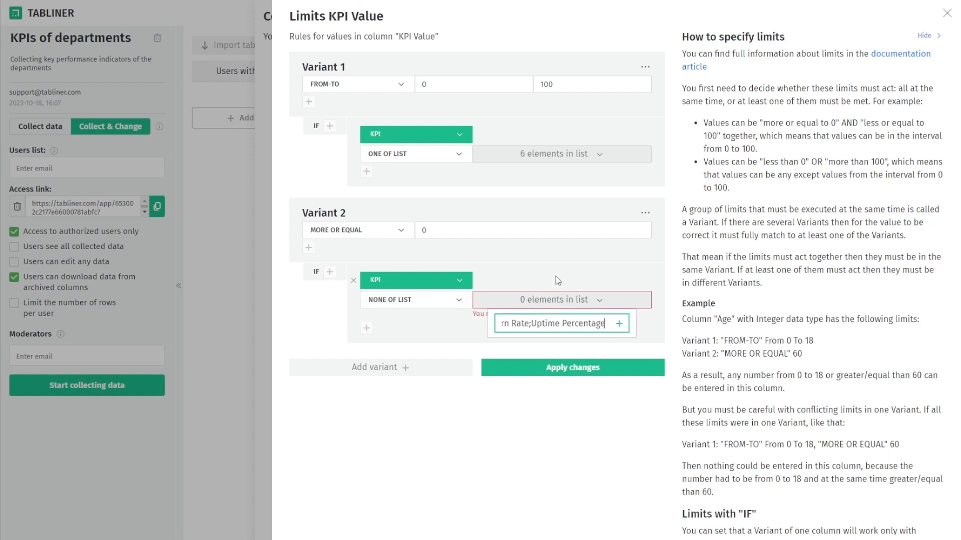
key(Return)
click(481, 317)
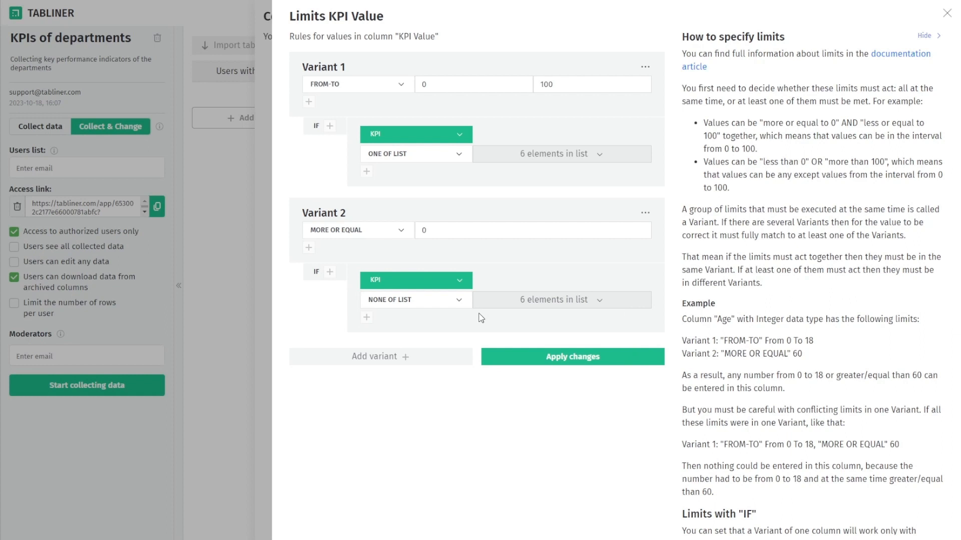
click(546, 360)
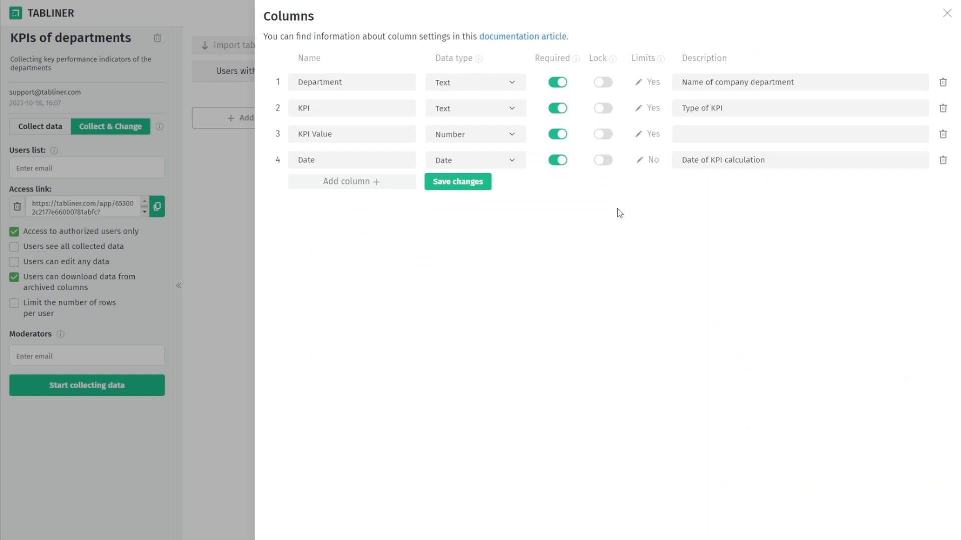
Add a Date limit of MORE OR EQUAL 2023-01-01
click(644, 160)
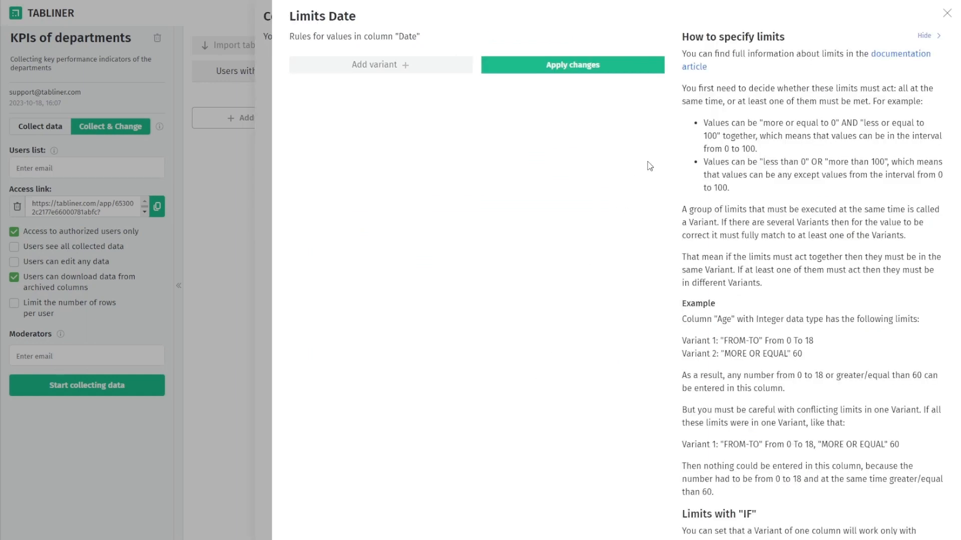
click(400, 65)
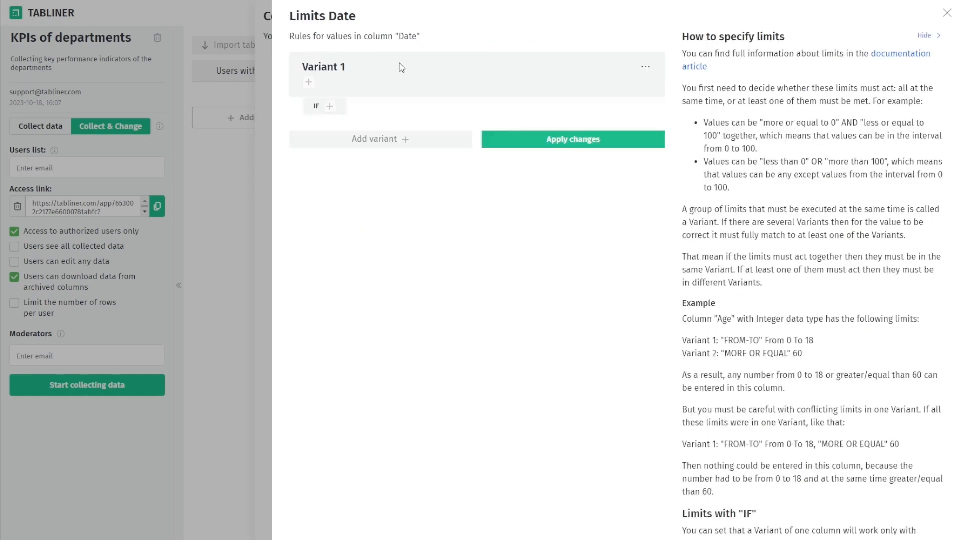
click(308, 83)
click(359, 88)
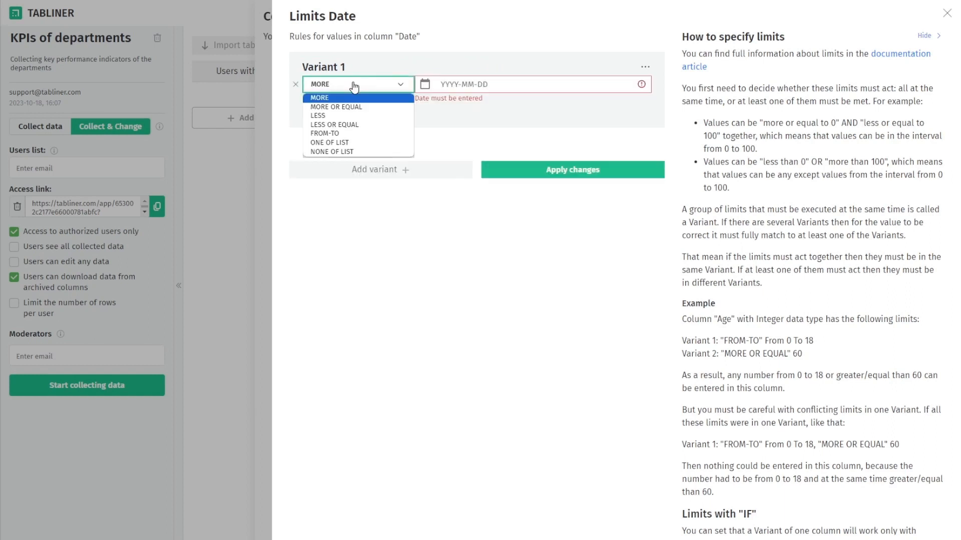
click(373, 107)
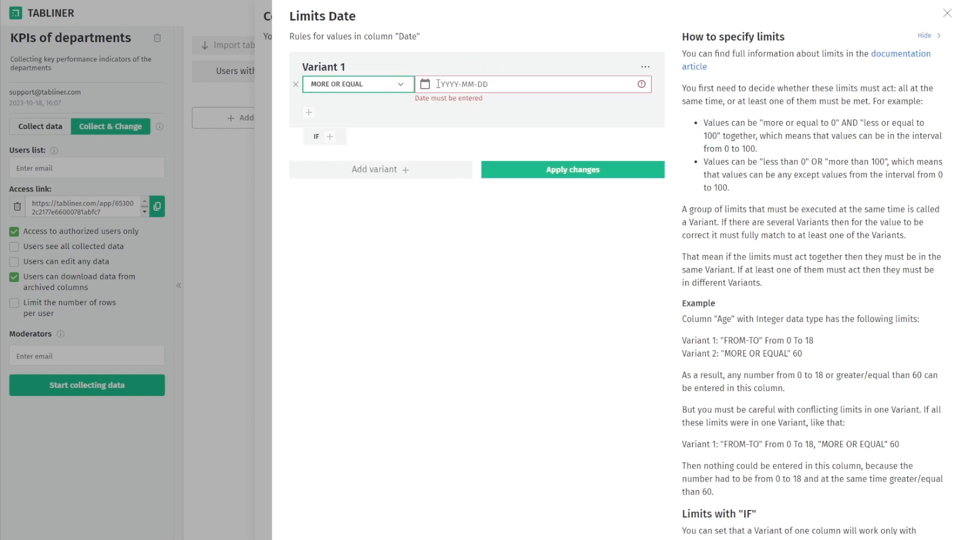
click(425, 85)
click(479, 111)
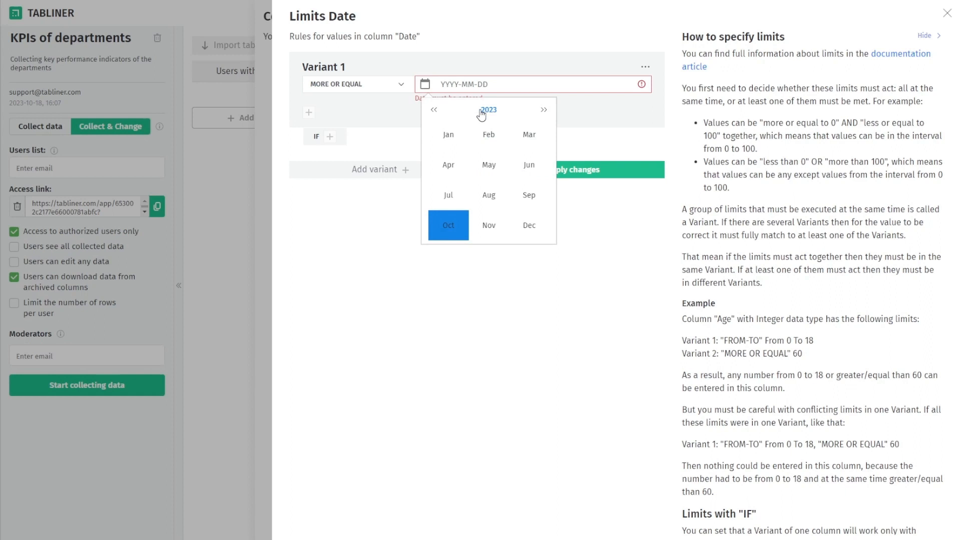
click(454, 150)
click(437, 162)
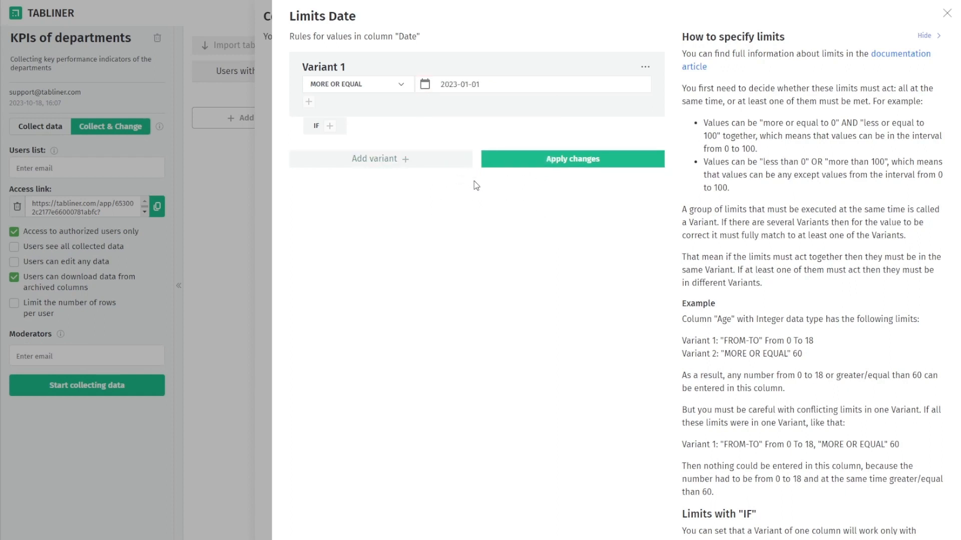
Apply the Date limit, save the column settings and close the Columns panel
click(495, 170)
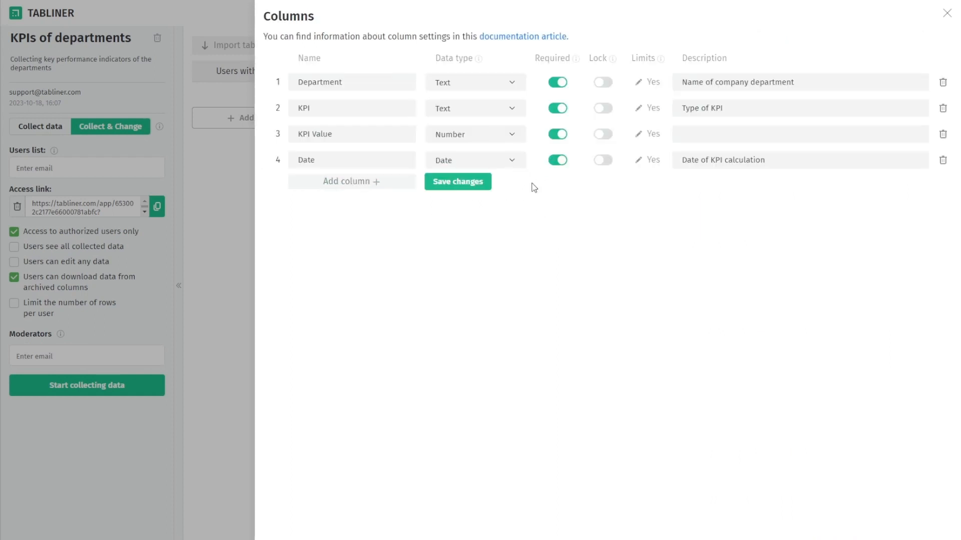
click(480, 182)
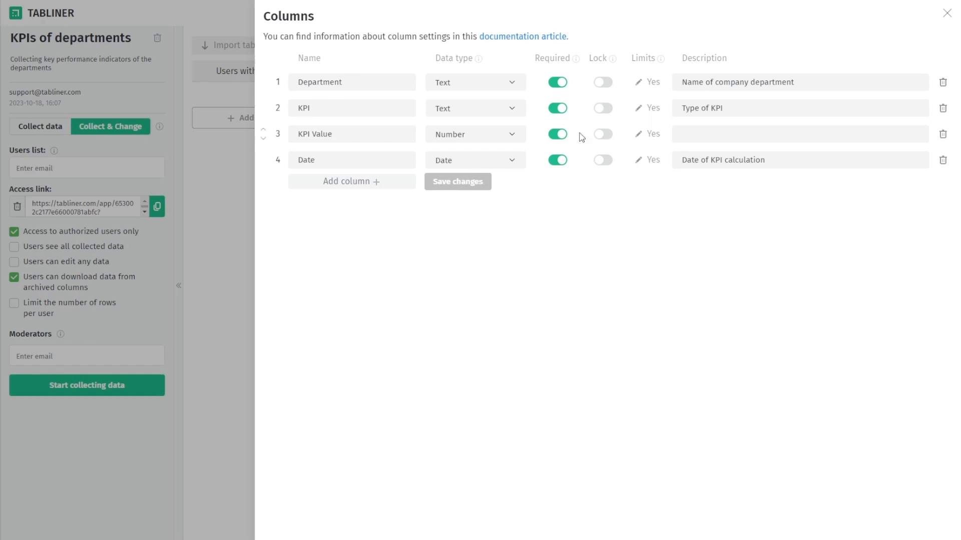
click(947, 15)
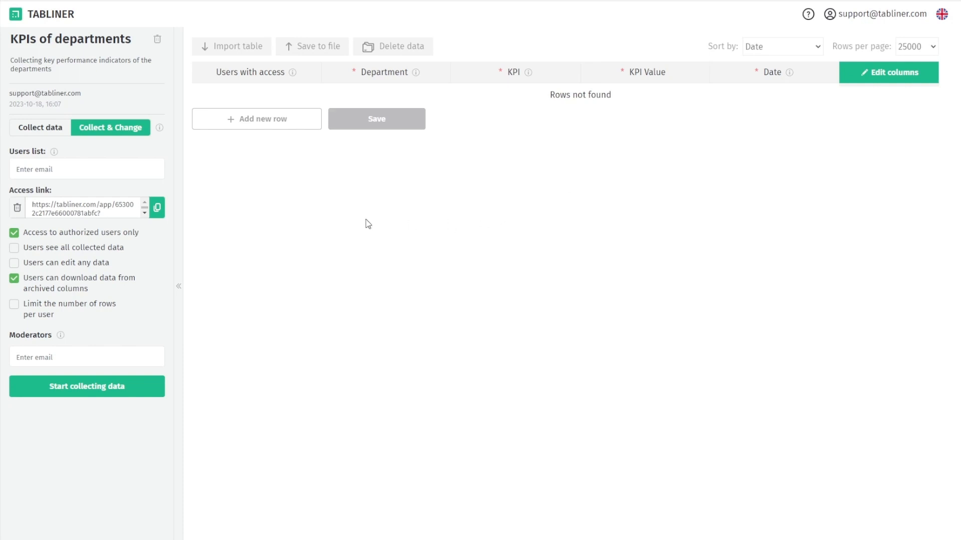
Add one user's e-mail to the Users list and another's to Moderators, then save
click(59, 172)
key(Return)
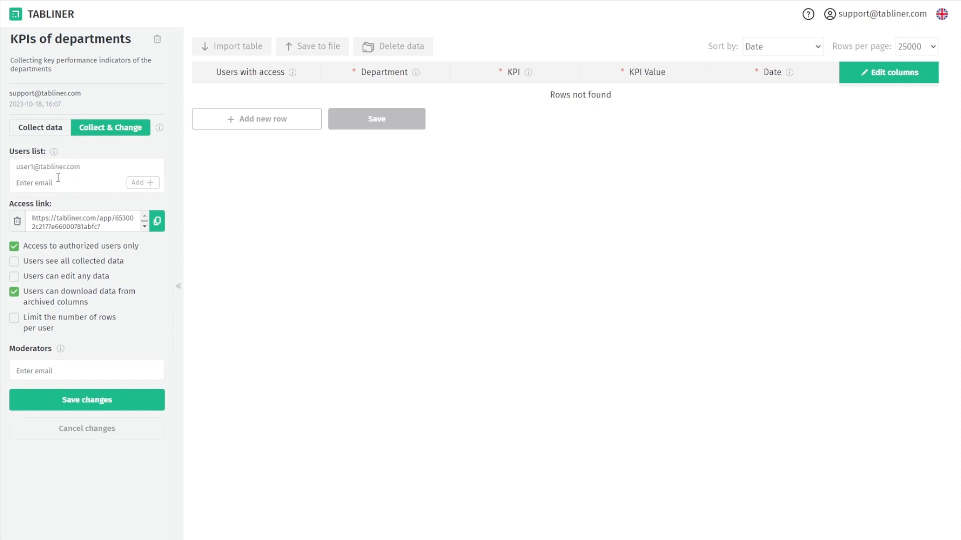
click(53, 370)
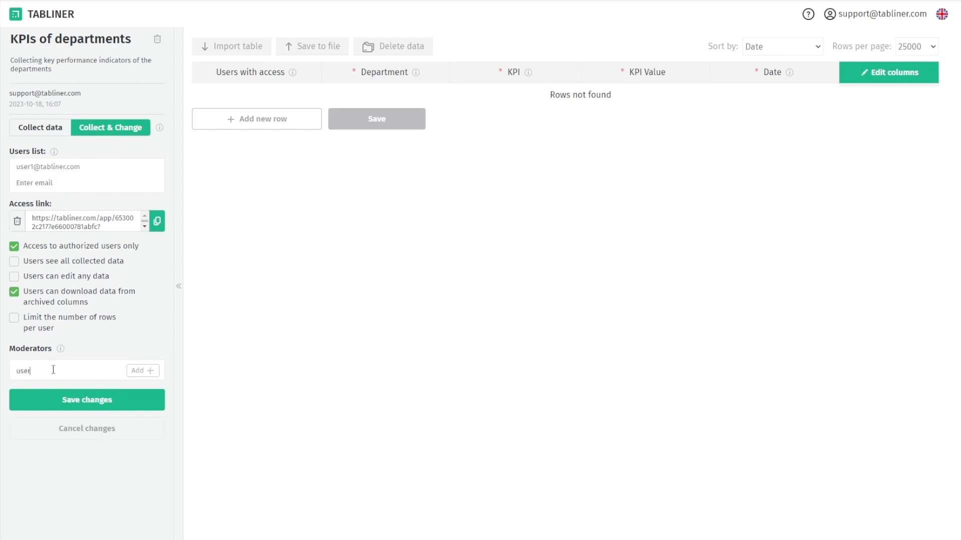
key(Return)
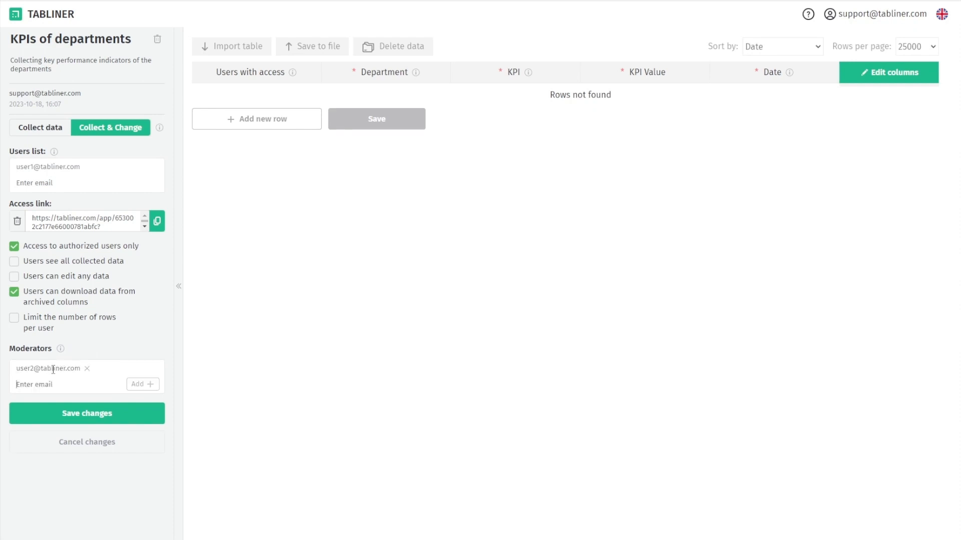
click(119, 415)
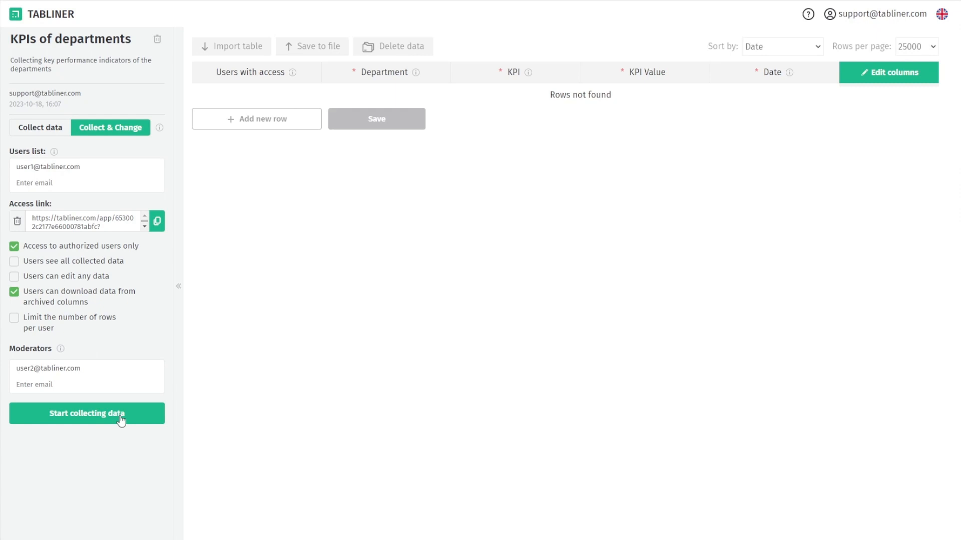
Start data collection for the KPIs of departments table and confirm it in the dialog
click(120, 419)
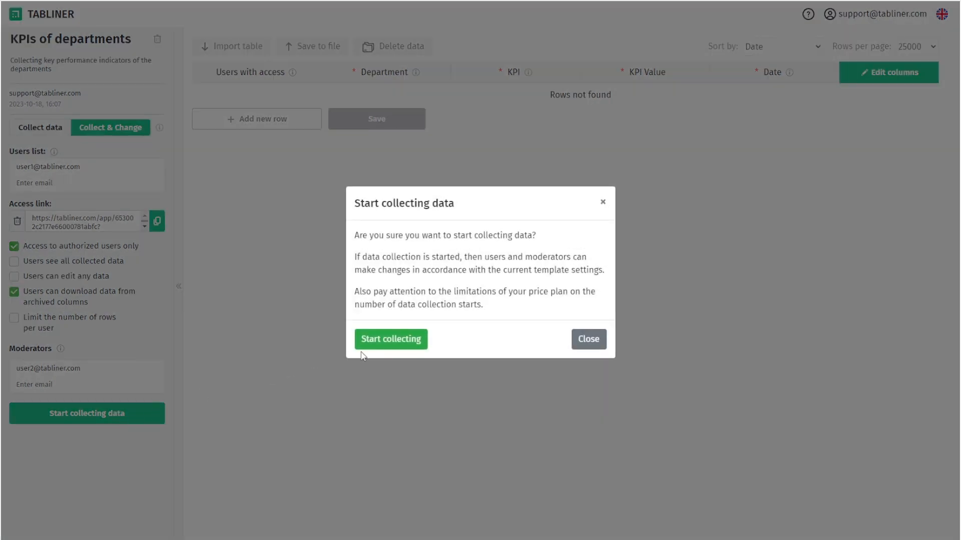
click(412, 341)
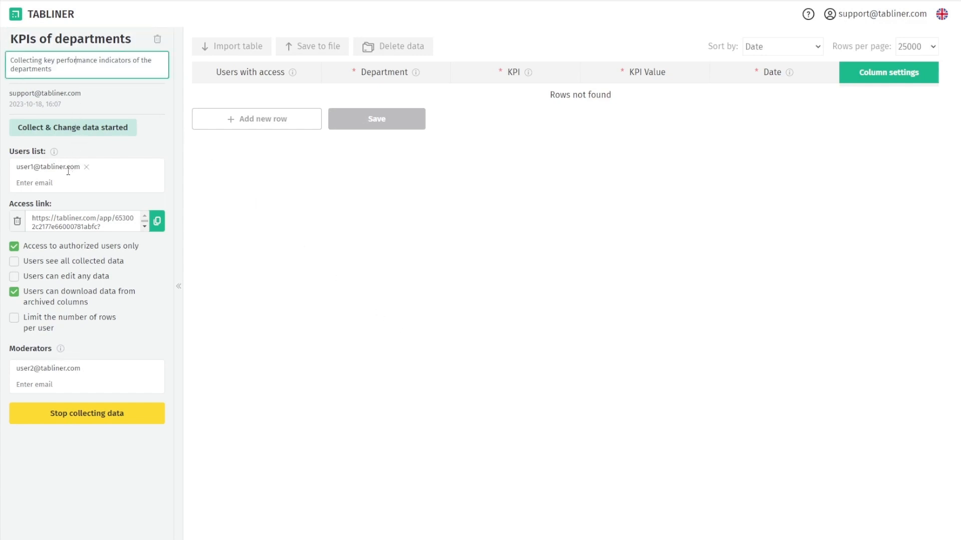
click(64, 188)
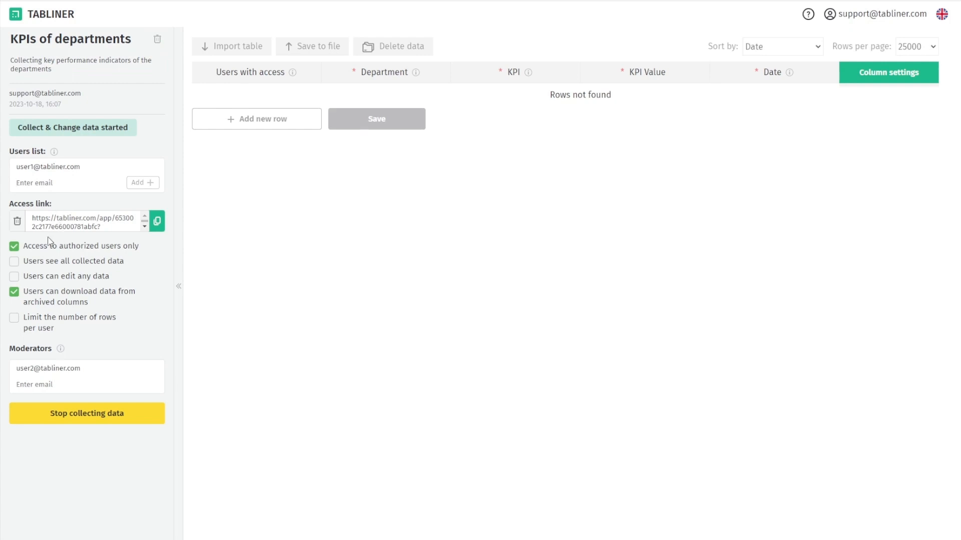
click(37, 381)
click(871, 75)
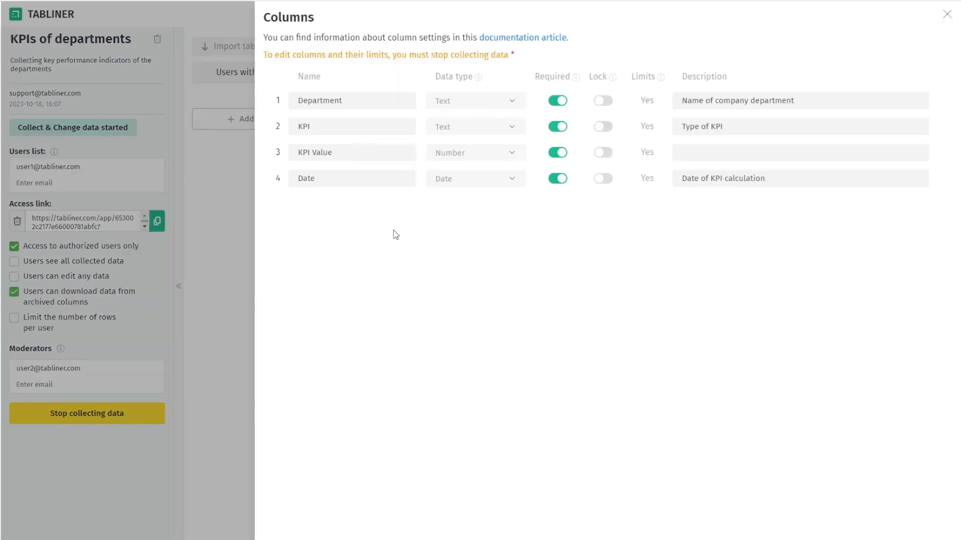
click(646, 101)
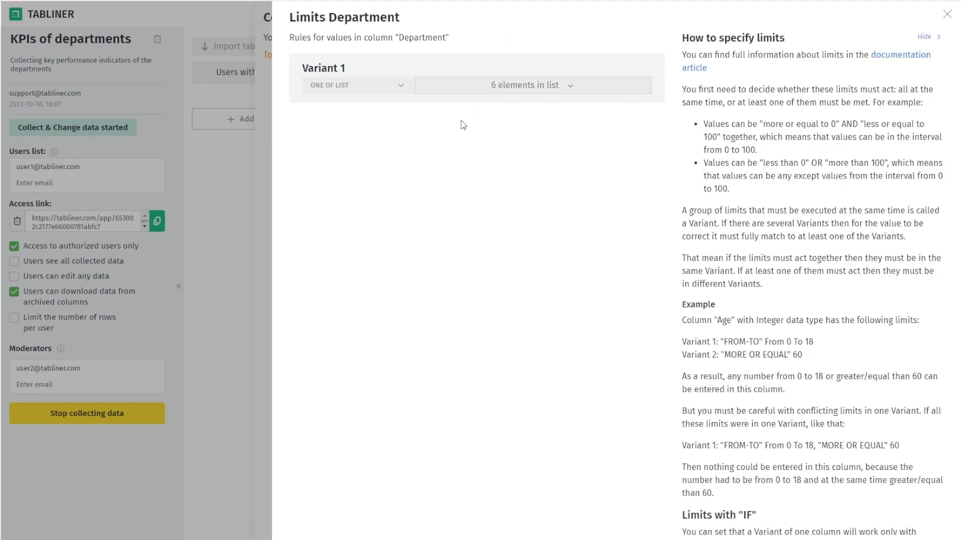
click(947, 23)
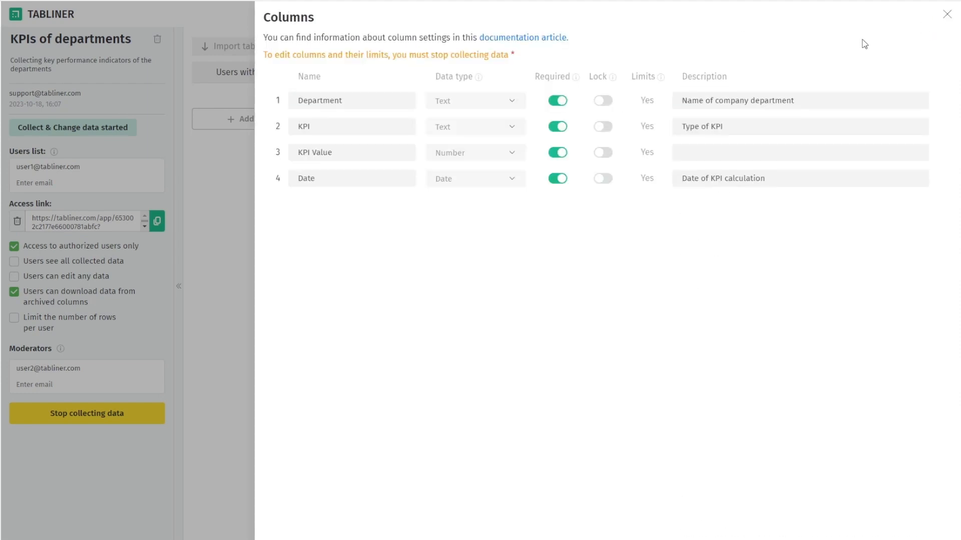
click(946, 19)
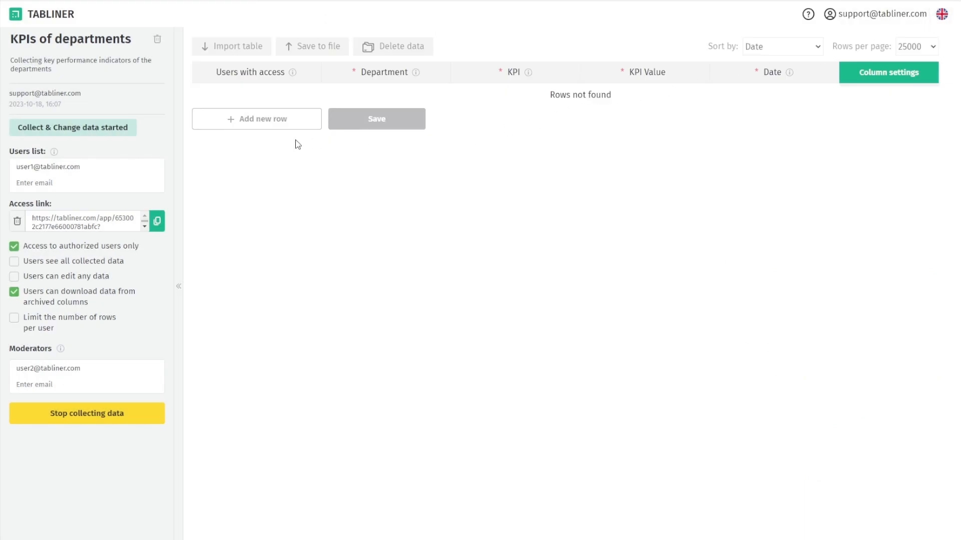
Add a new row with Department Marketing and KPI Click-Through Rate (CTR)
click(256, 120)
click(373, 94)
click(373, 122)
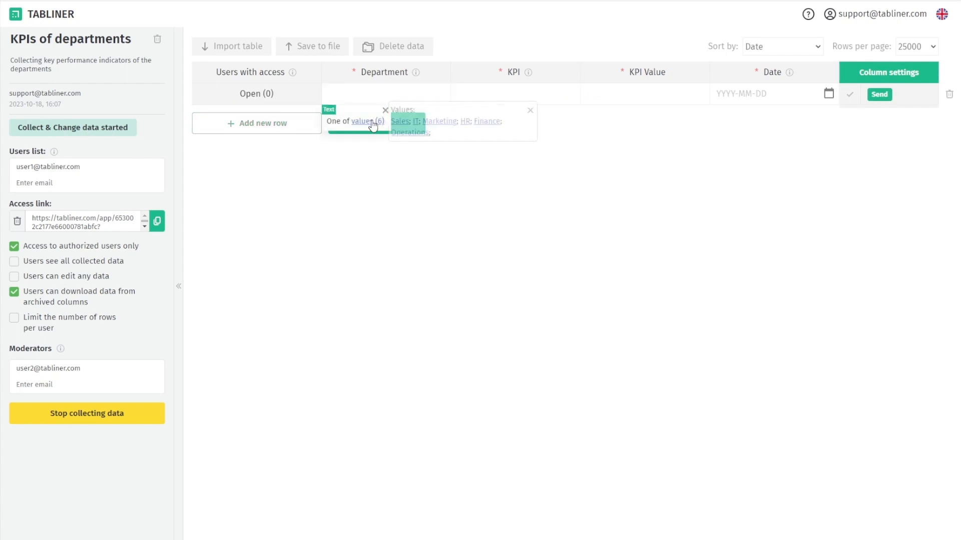
click(442, 121)
click(485, 96)
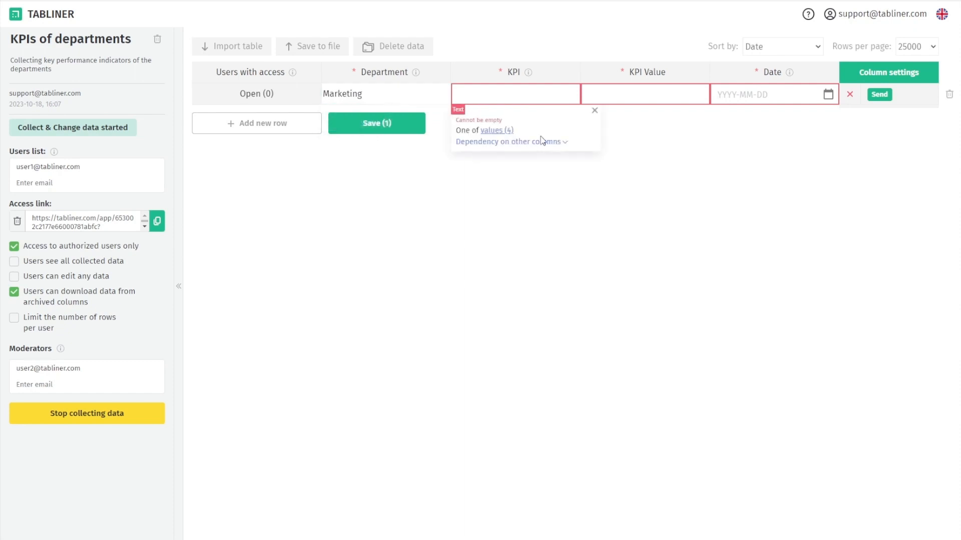
click(507, 132)
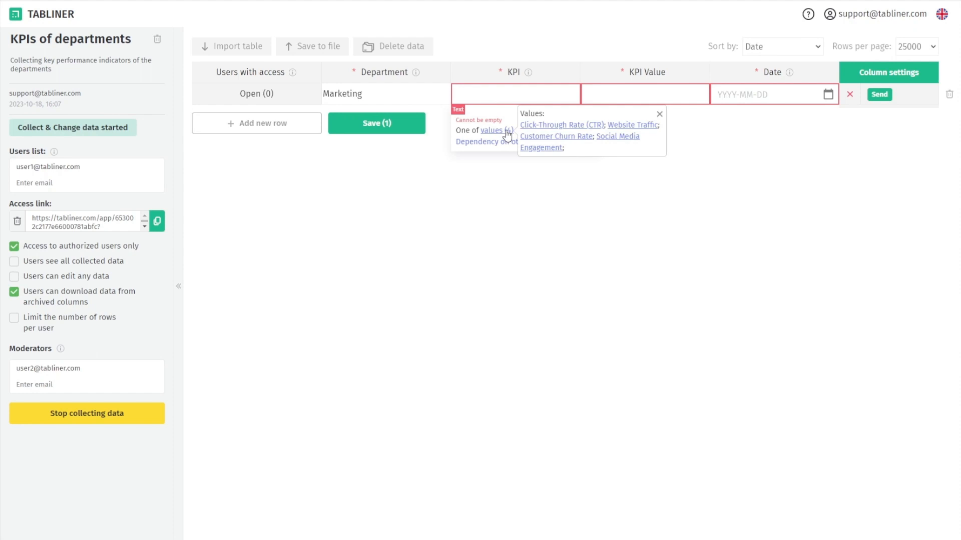
click(507, 142)
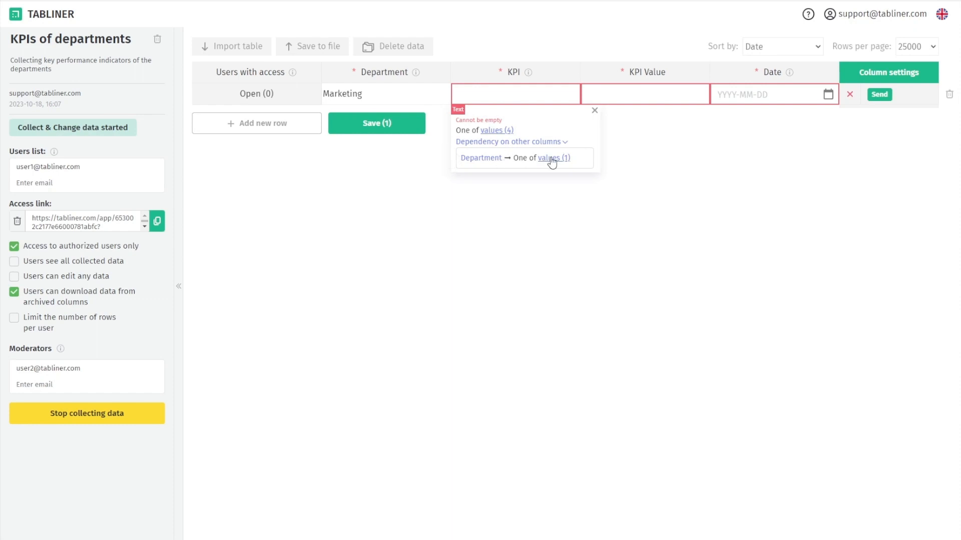
mouse_move(552, 162)
click(501, 133)
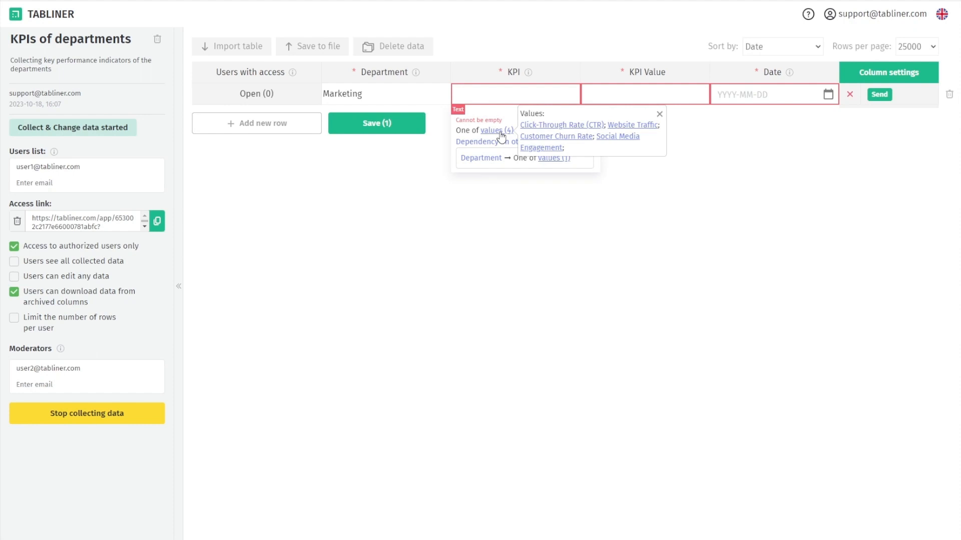
click(550, 126)
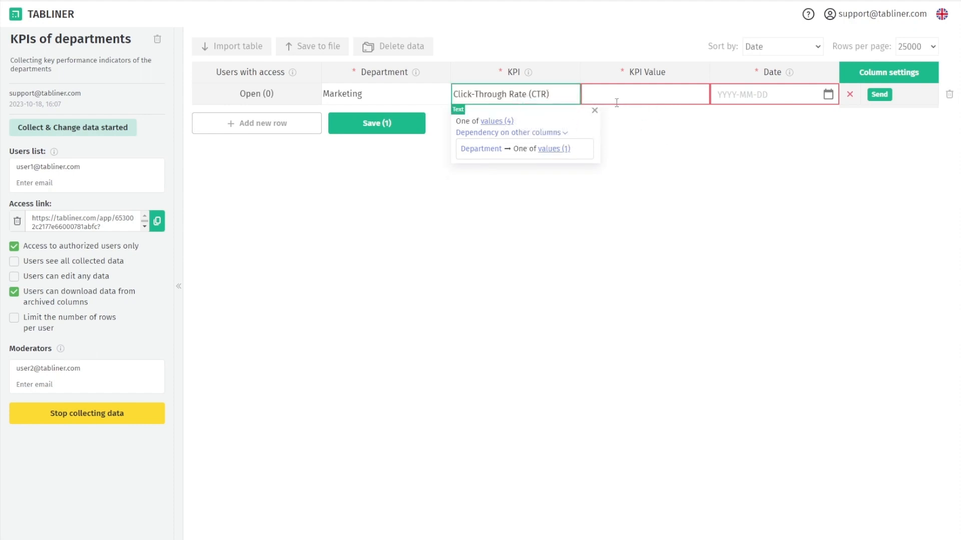
Enter KPI value 2.5 and date 2023-01-03, then send the row
click(619, 98)
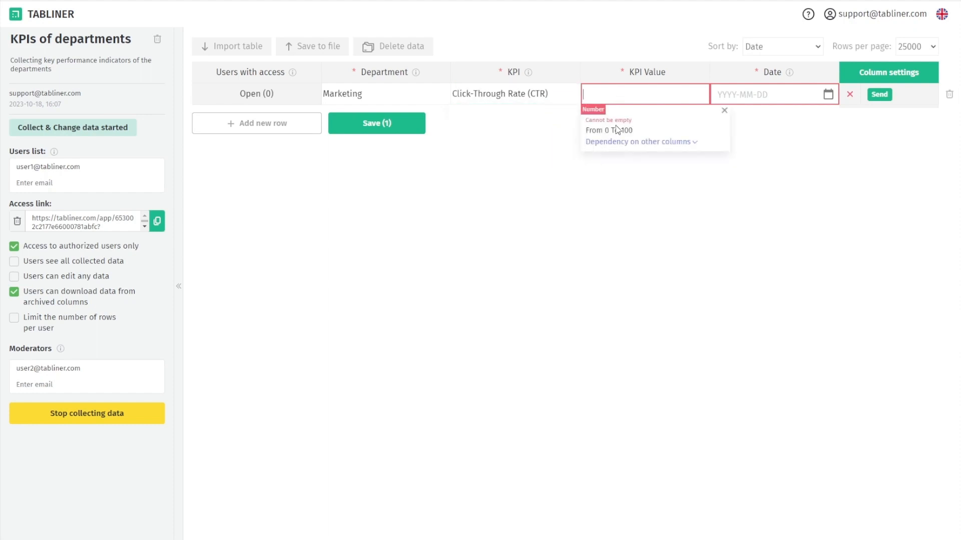
click(628, 143)
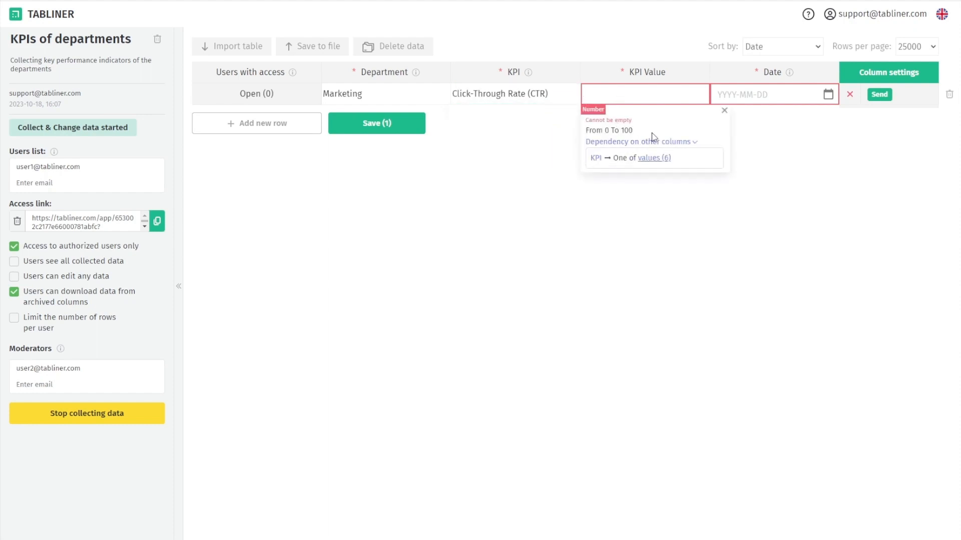
click(629, 99)
text(2.5)
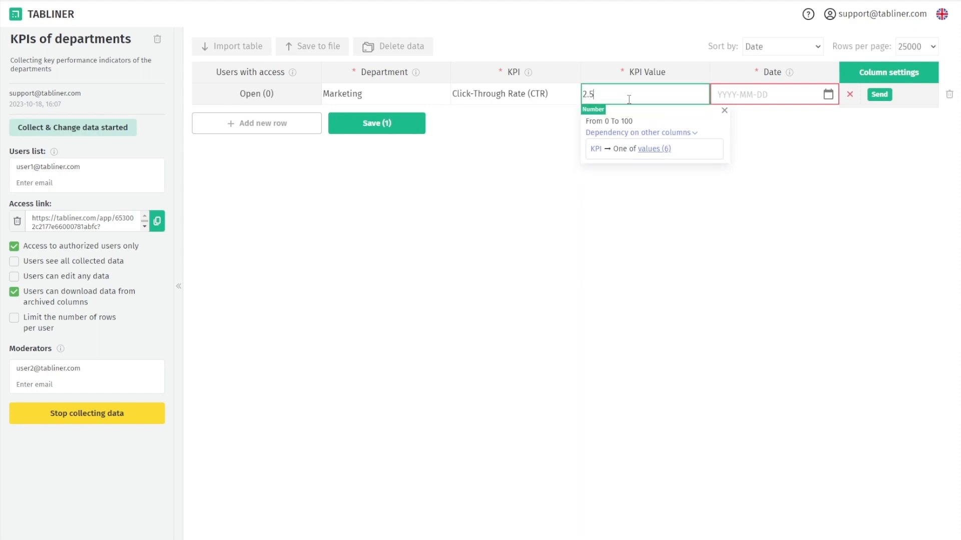
click(748, 94)
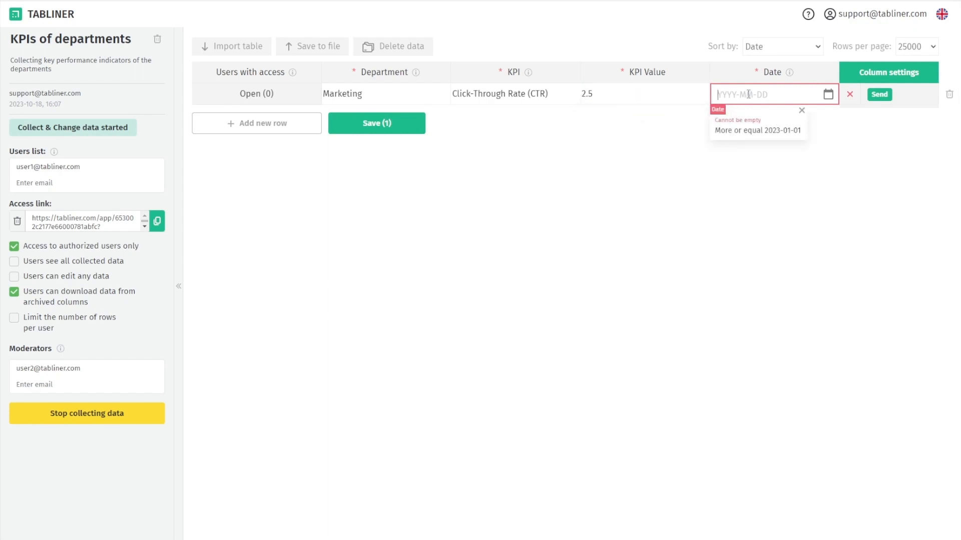
text(2023-01-03)
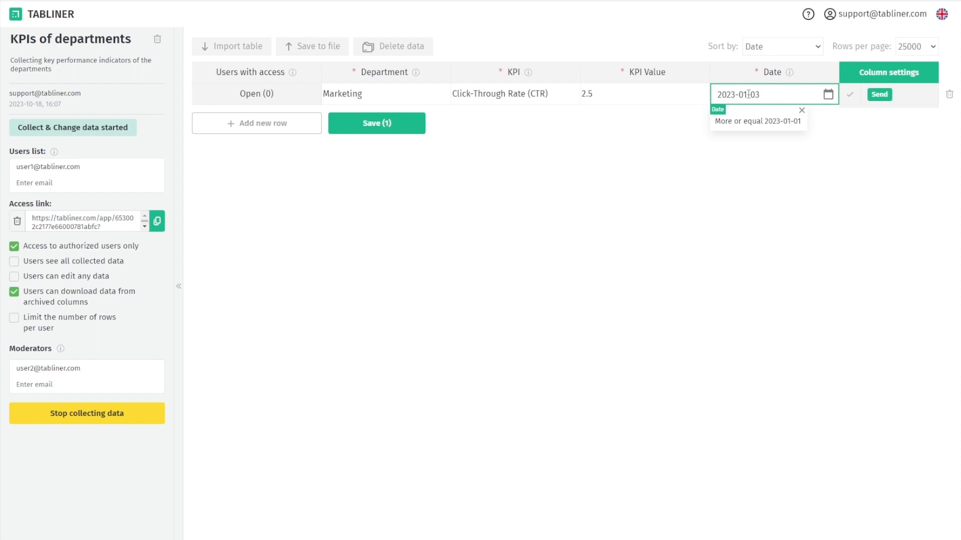
click(879, 94)
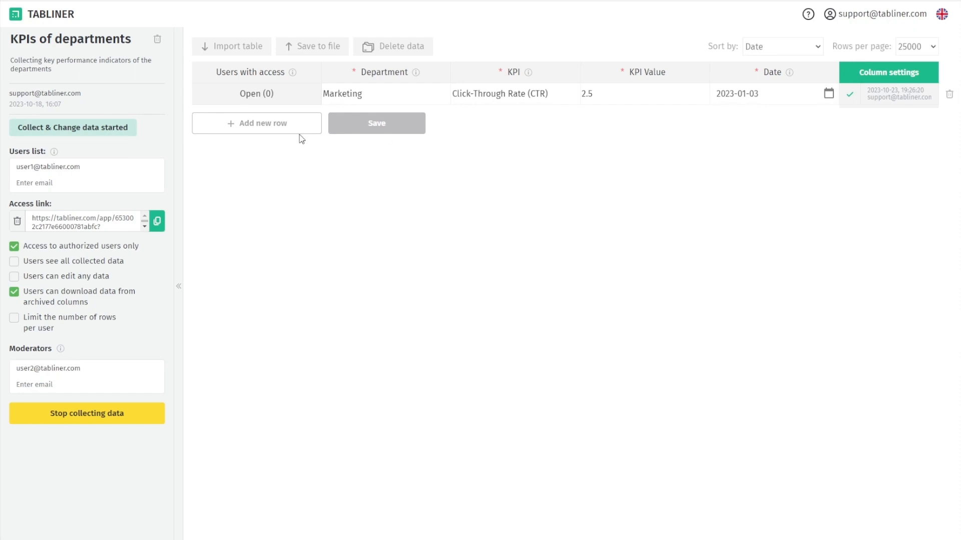
Add an IT row with Average Response Time 1.8 dated 2023-01-10
click(285, 128)
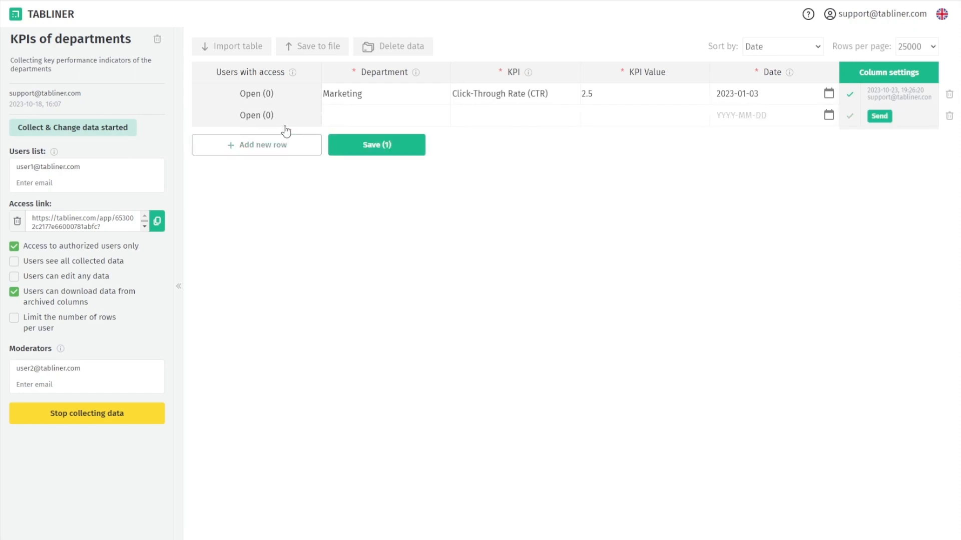
click(372, 119)
text(IT)
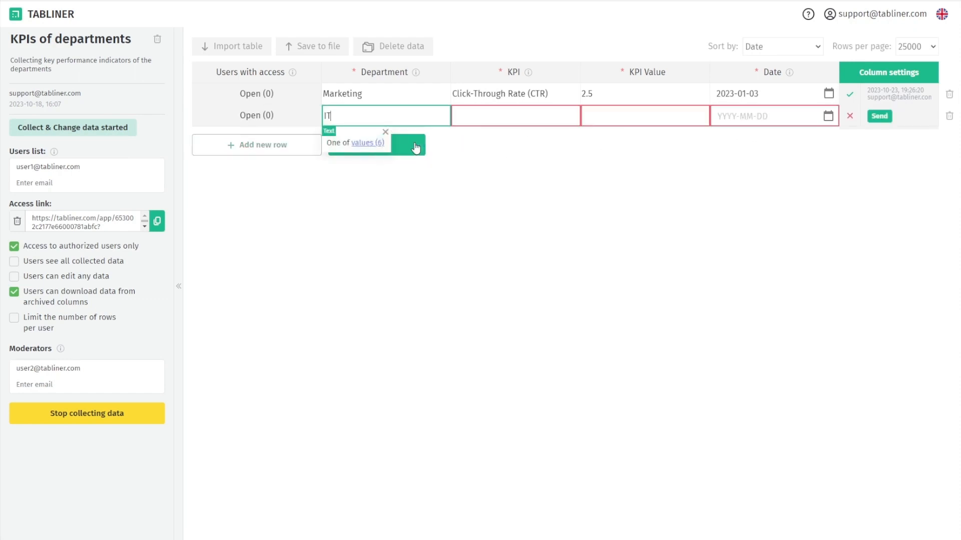
key(Tab)
click(497, 143)
click(618, 153)
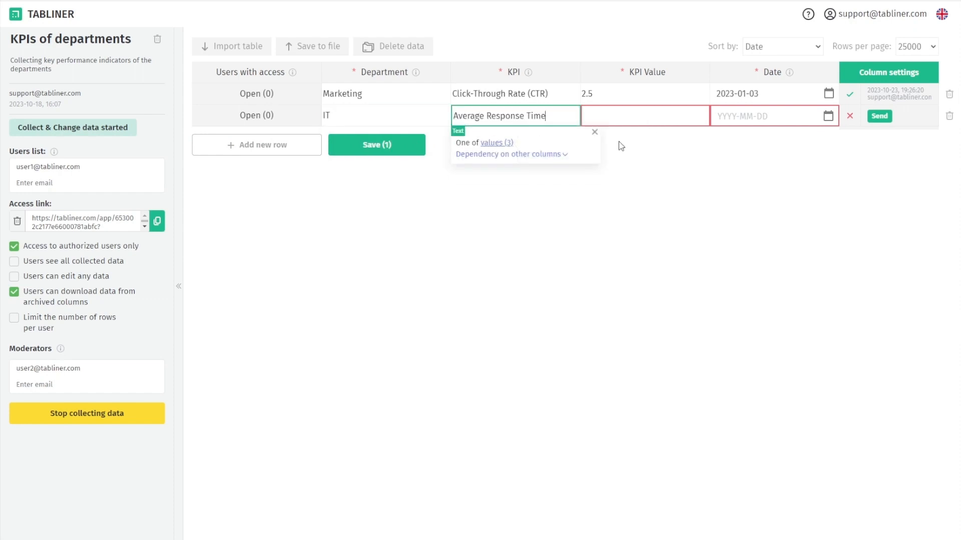
click(629, 110)
text(1.8)
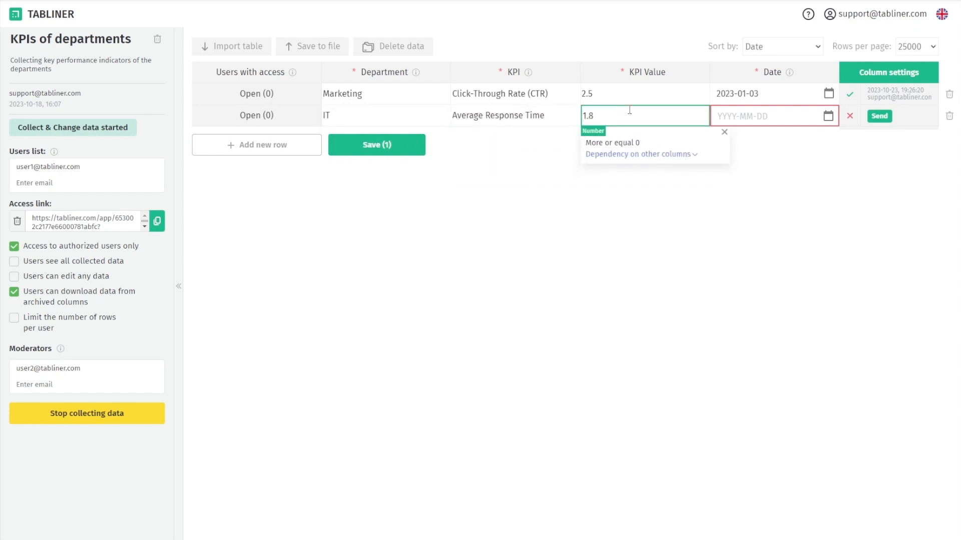
click(825, 117)
click(756, 145)
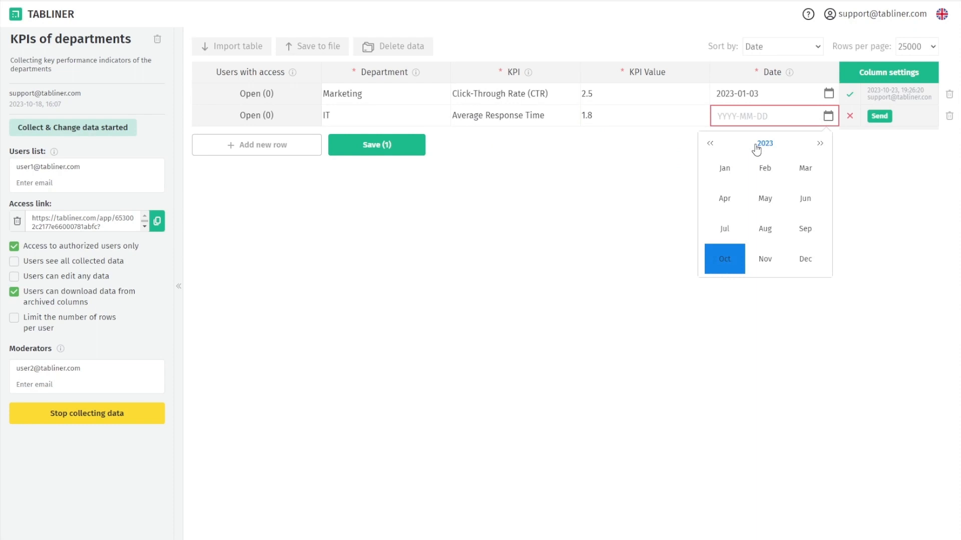
click(734, 176)
click(748, 214)
Add an HR row with Time-to-Fill Job Vacancies (days) 27 on 2023-01-11 and save both rows
click(275, 145)
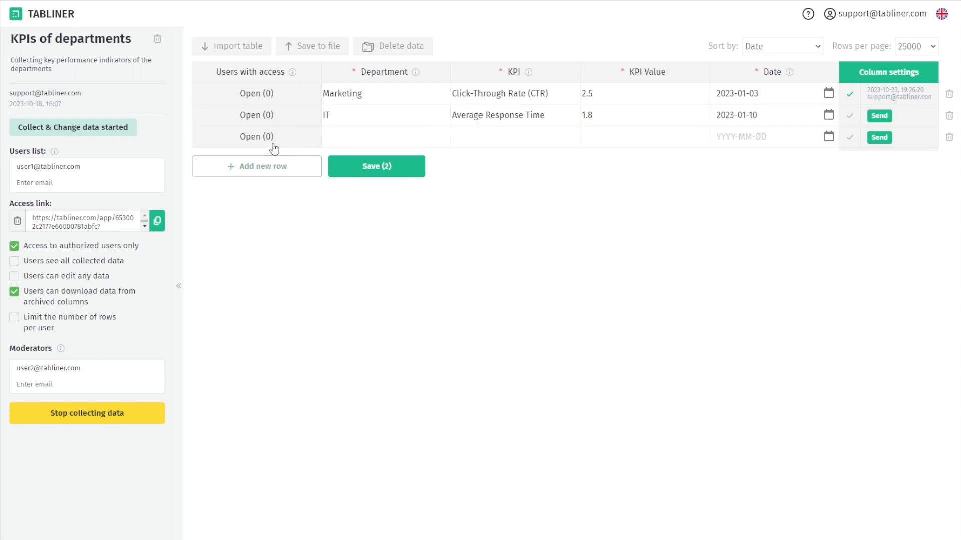
click(350, 136)
click(367, 166)
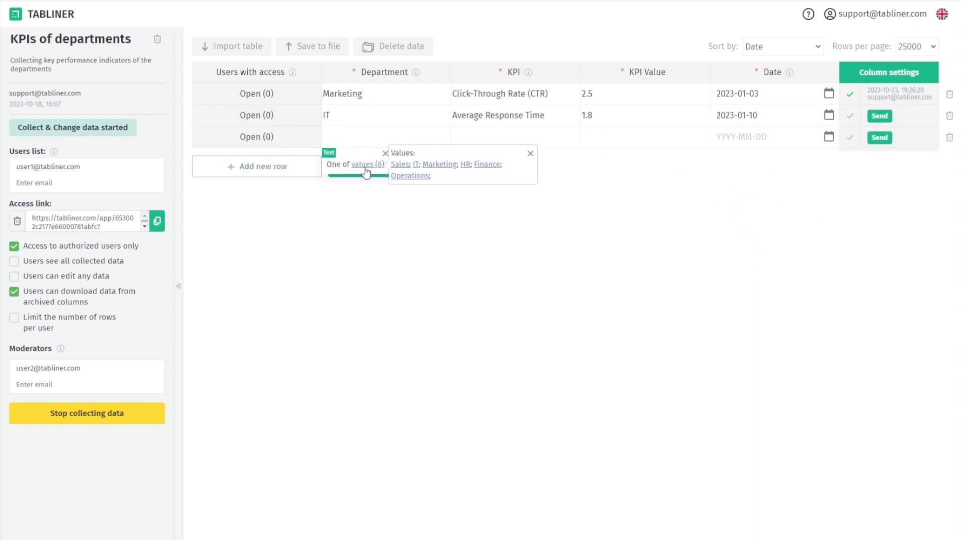
click(461, 171)
click(495, 175)
click(548, 185)
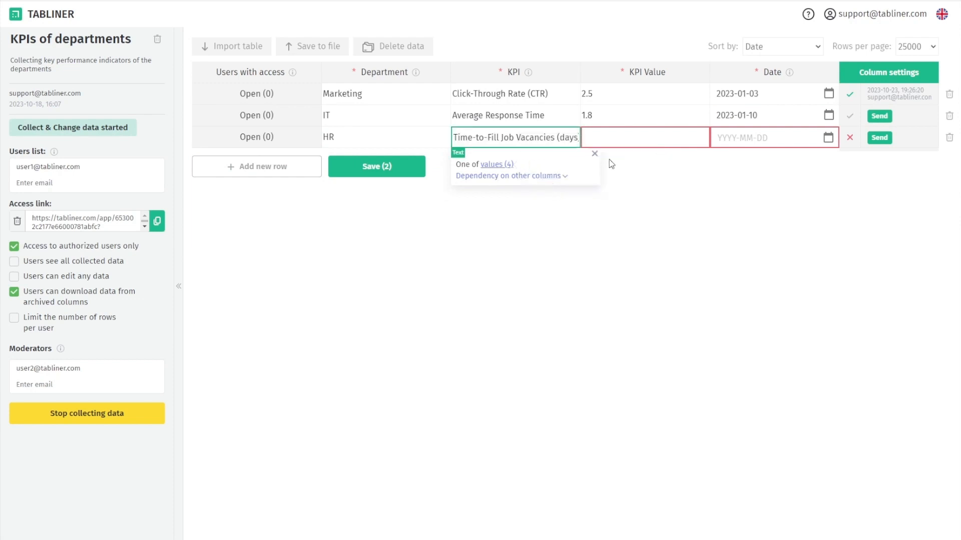
click(625, 134)
text(27)
click(749, 139)
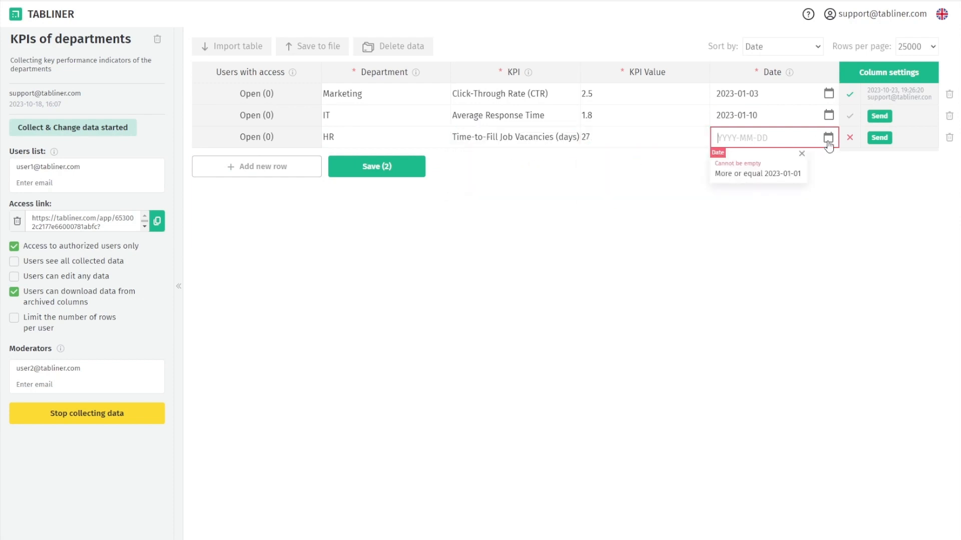
click(828, 138)
click(755, 172)
click(742, 201)
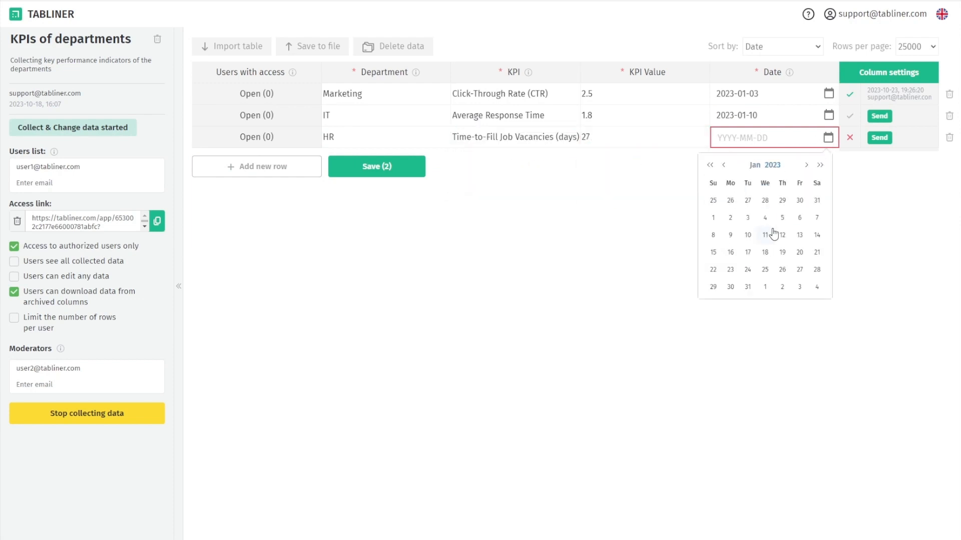
click(773, 232)
click(403, 168)
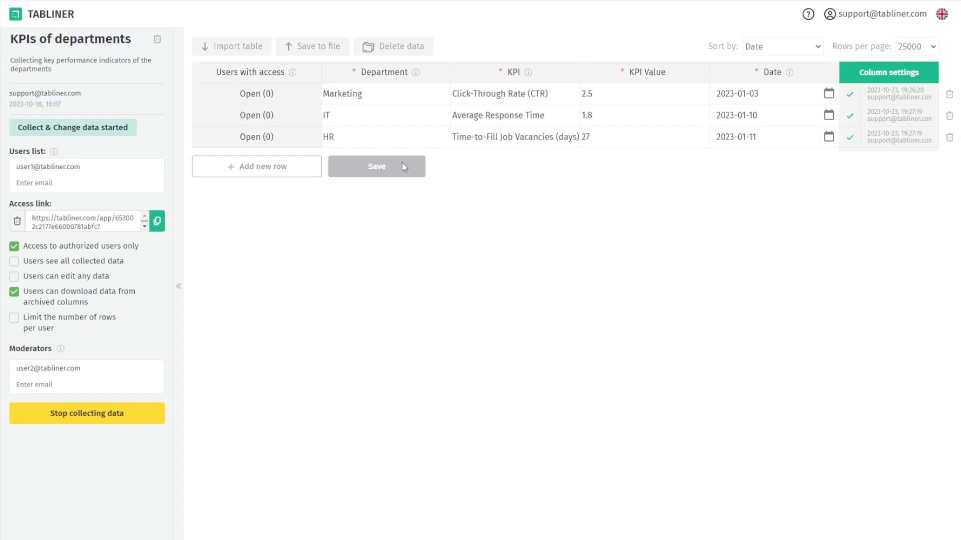
Start a file import with file type .csv and select KPI.csv
click(243, 47)
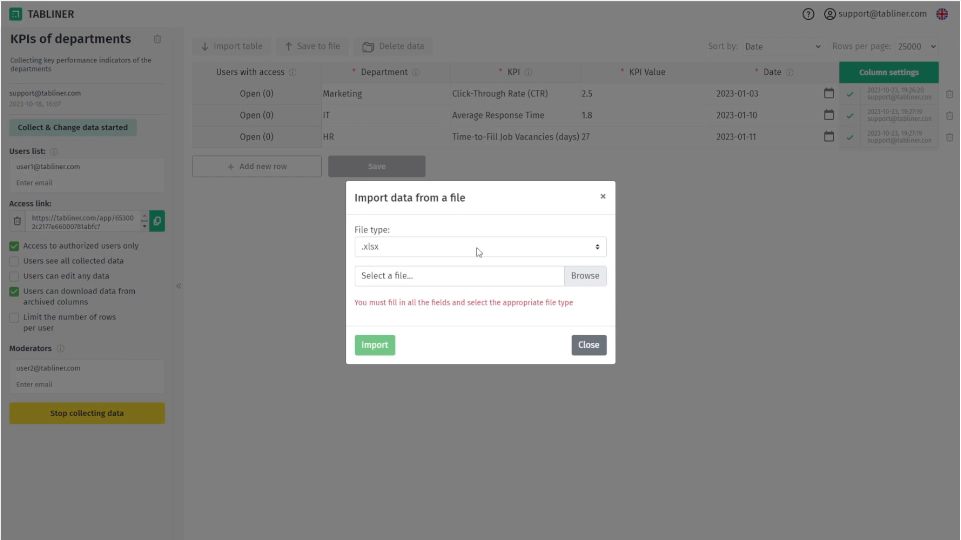
click(455, 250)
click(460, 273)
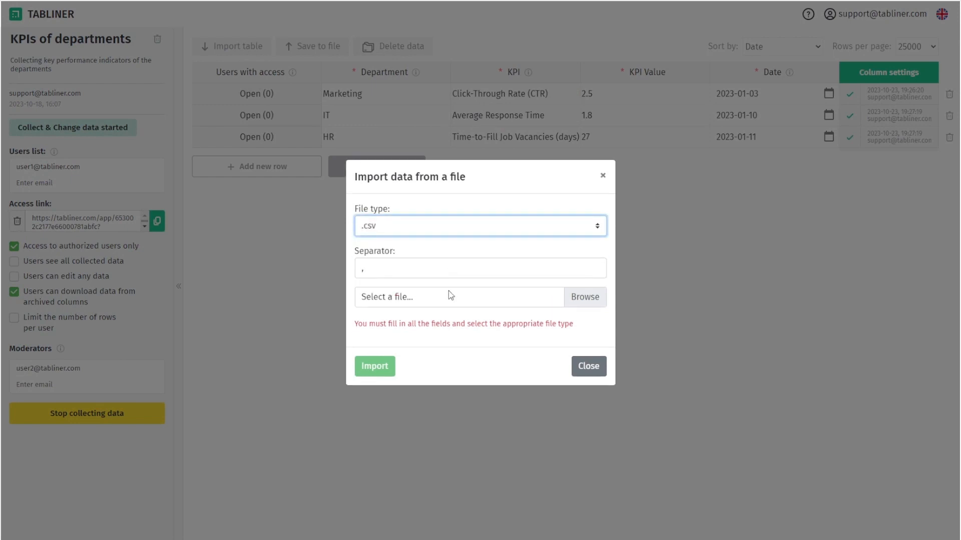
click(451, 298)
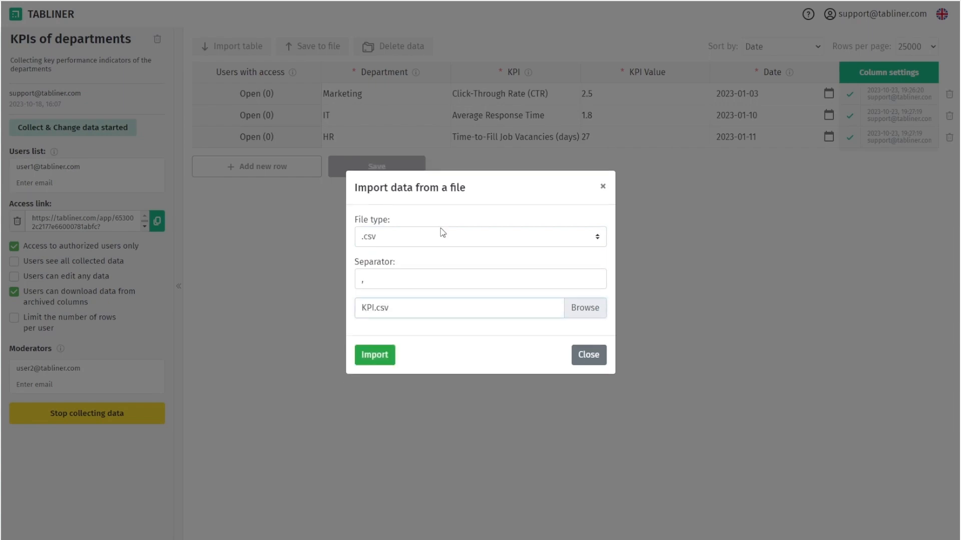
Import KPI.csv, strip the quotes from 50000 and correct Traffic to Website Traffic
click(376, 362)
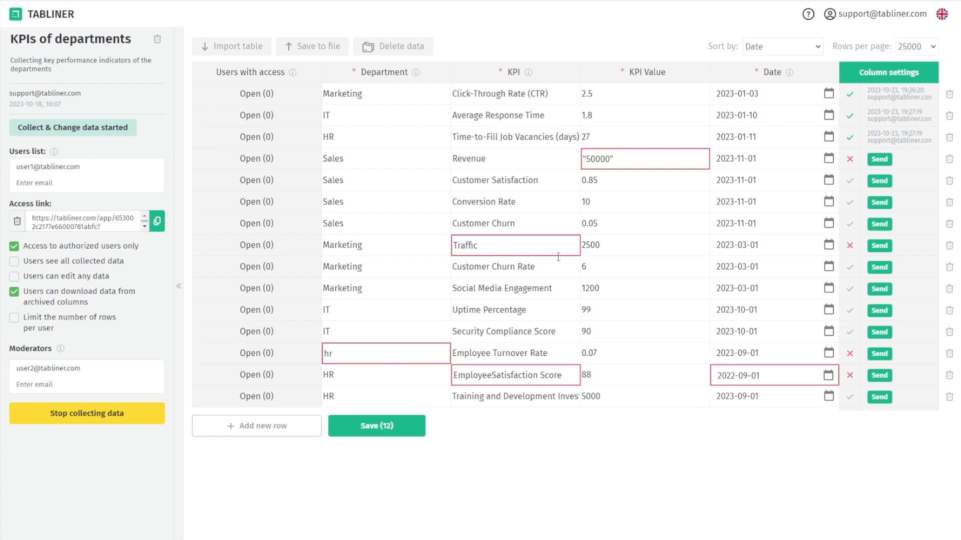
click(639, 166)
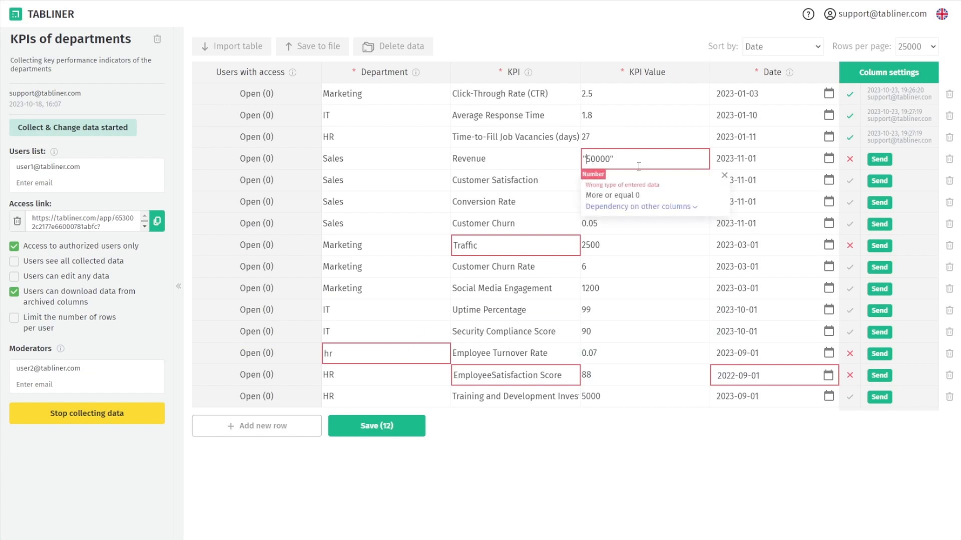
key(Home)
key(Delete)
key(End)
key(BackSpace)
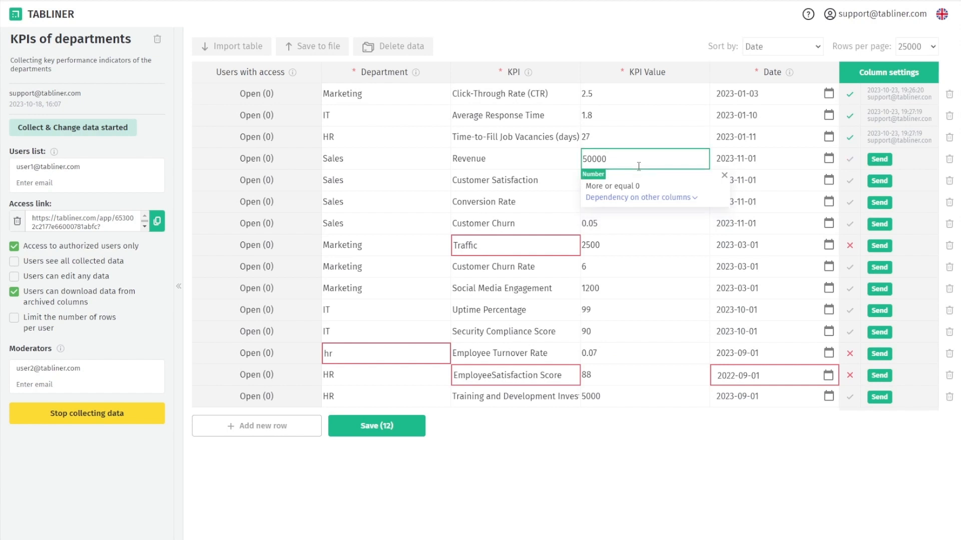
click(543, 239)
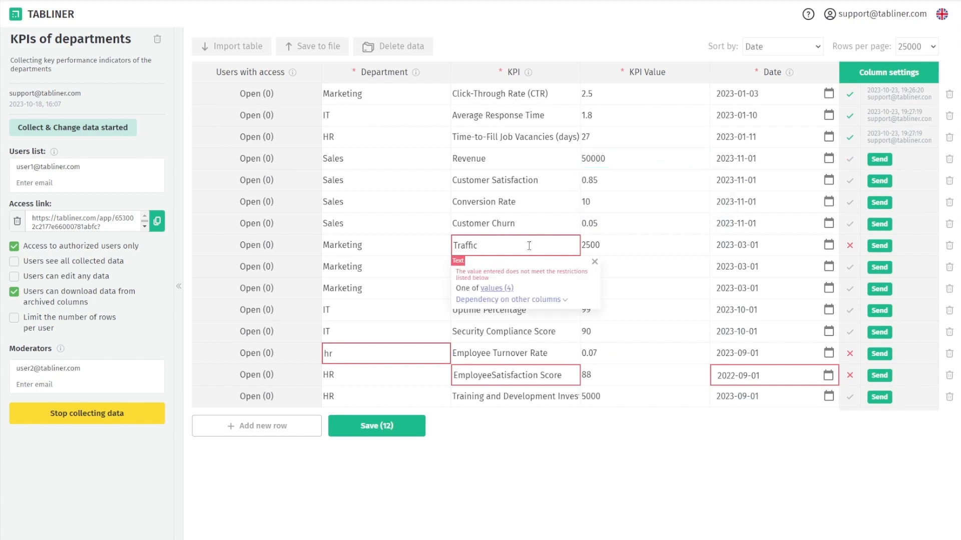
click(505, 290)
click(631, 283)
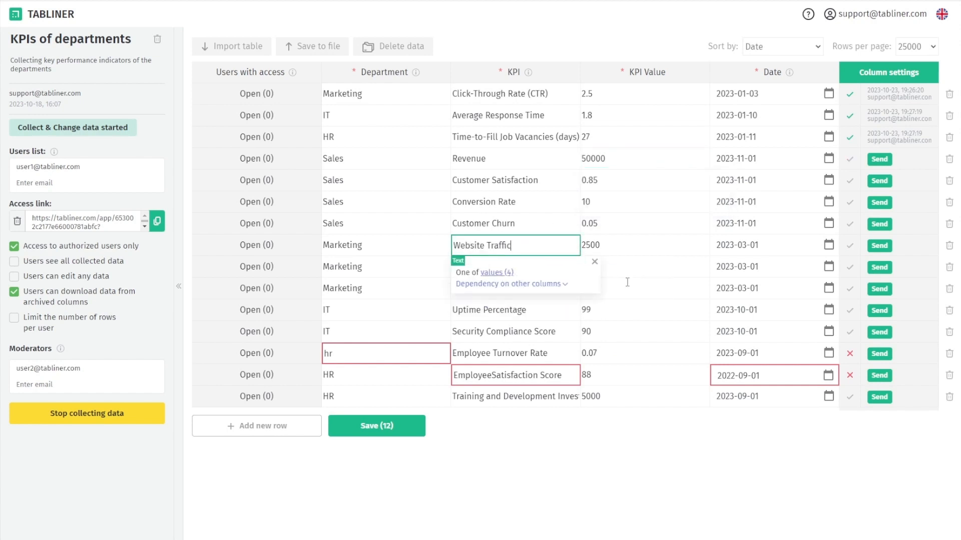
click(615, 248)
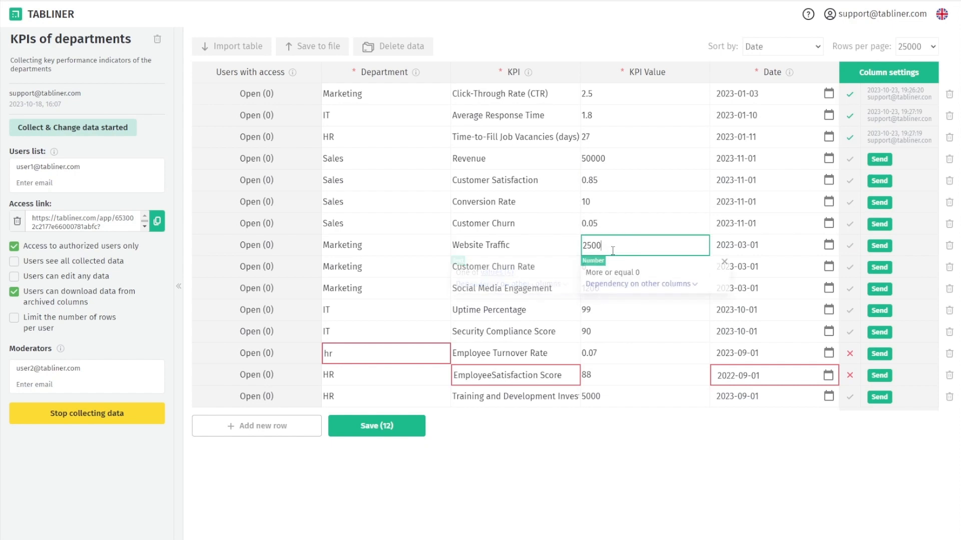
Fix hr to HR, Employee Satisfaction Score, and the date to 2023-09-01, then save the 12 rows
click(403, 354)
click(368, 395)
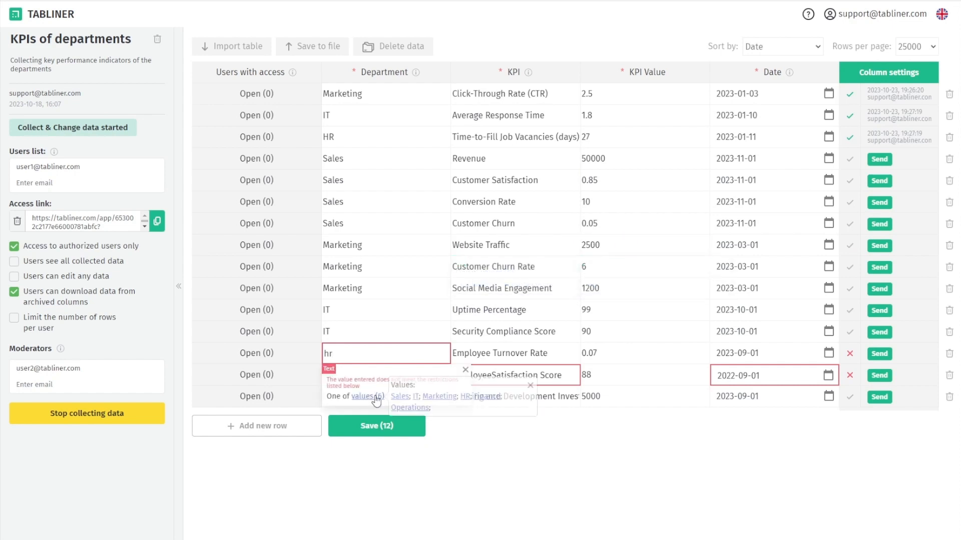
click(466, 400)
click(495, 376)
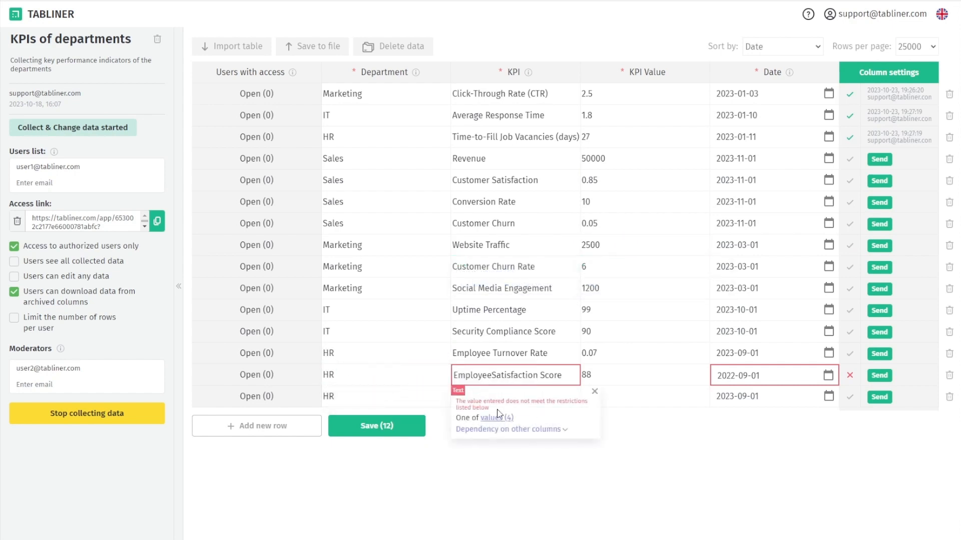
click(740, 377)
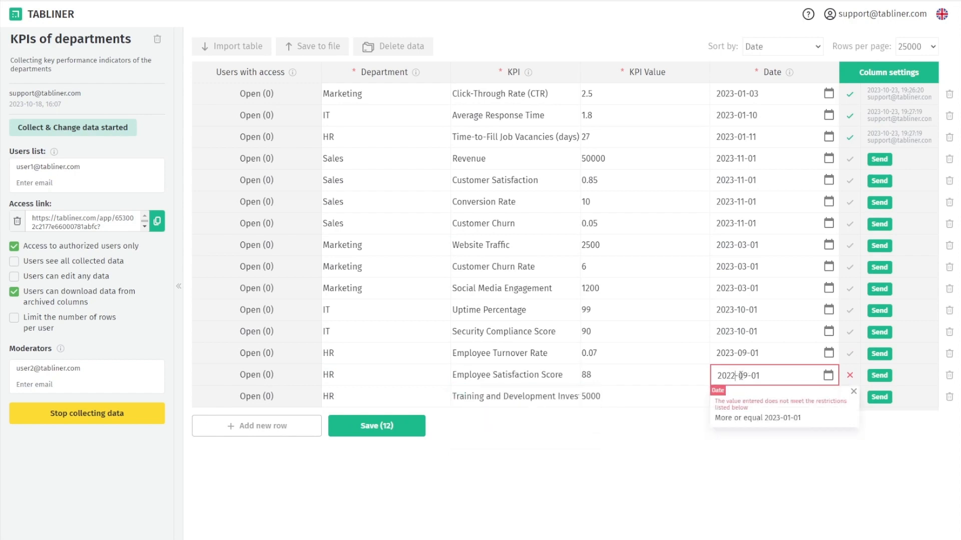
key(Left)
key(BackSpace)
text(3)
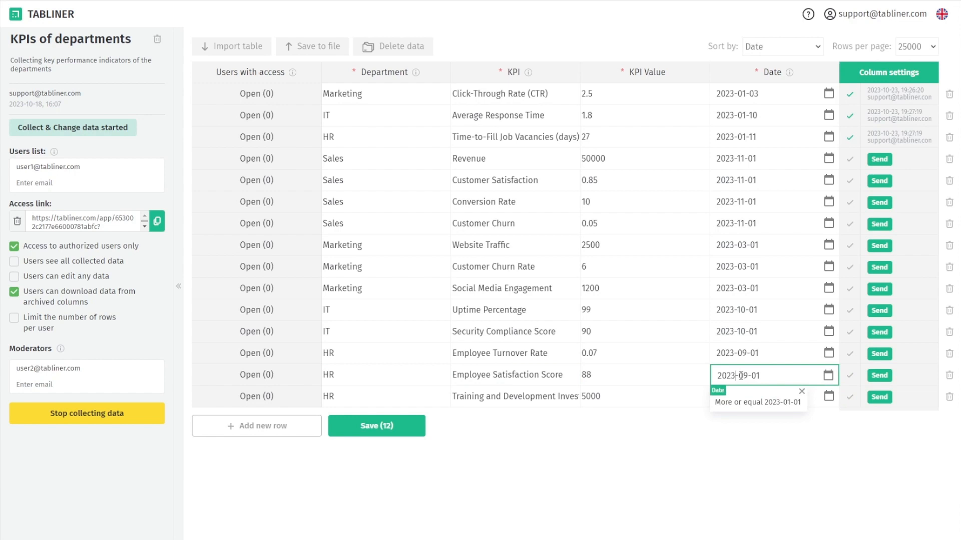
click(771, 353)
click(673, 417)
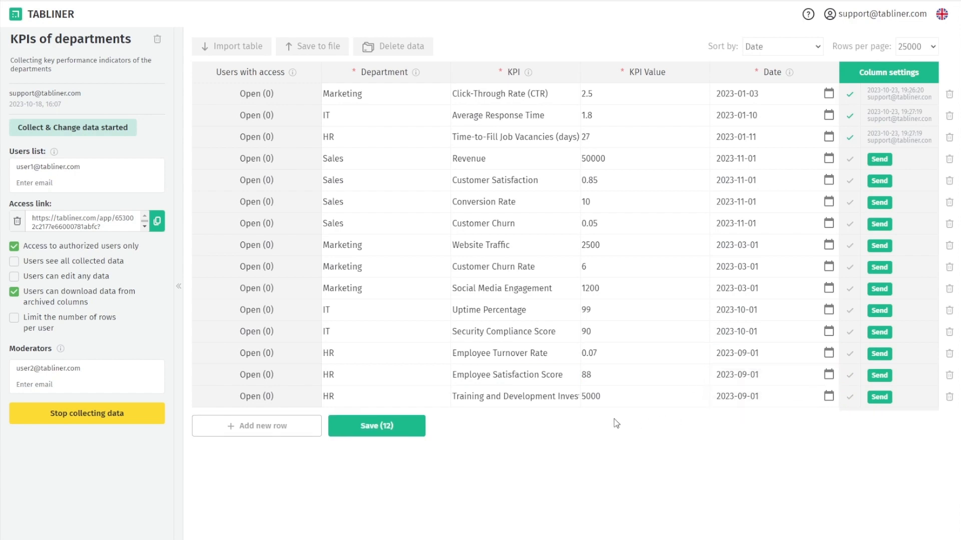
click(383, 427)
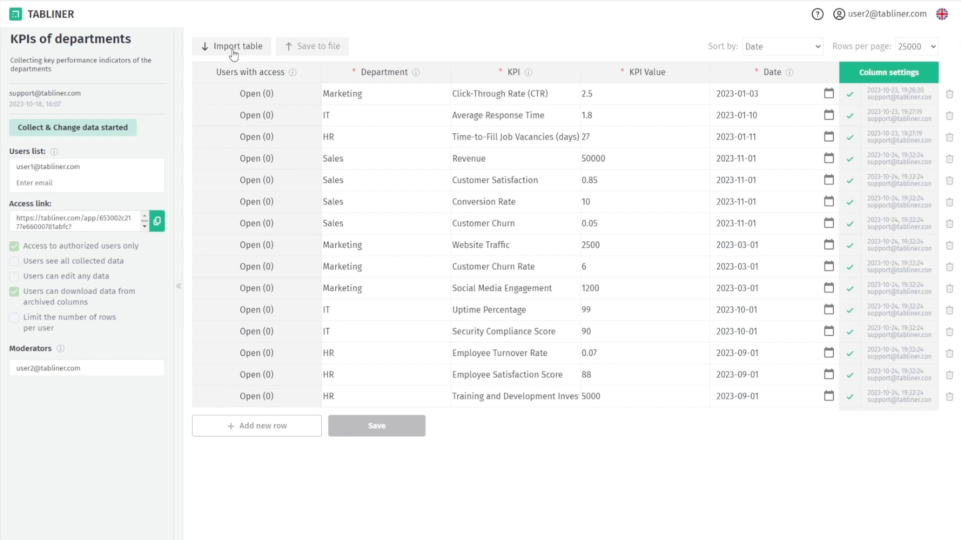
Import KPI3.xlsx and save its Profit Margin, Accounts Receivable Days and ROI Finance rows
click(234, 50)
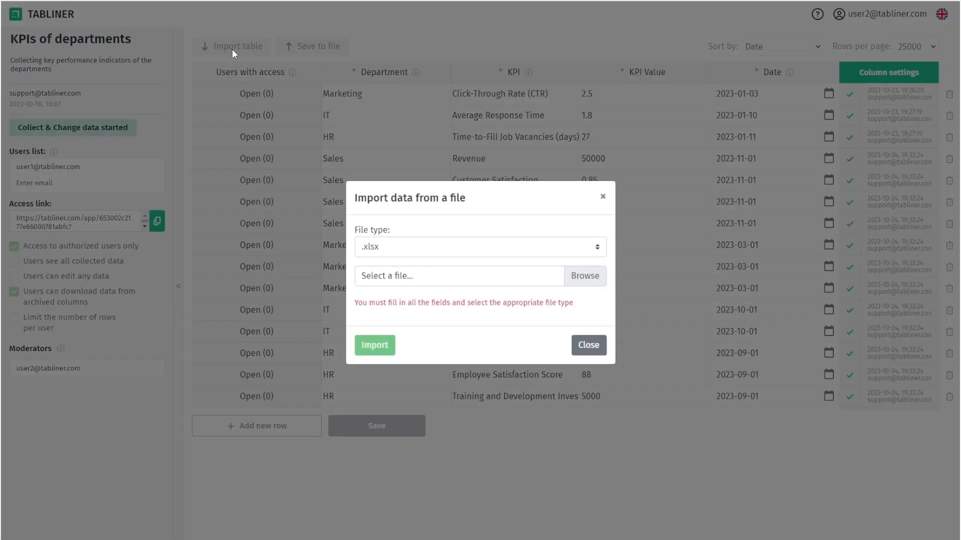
click(413, 277)
click(387, 335)
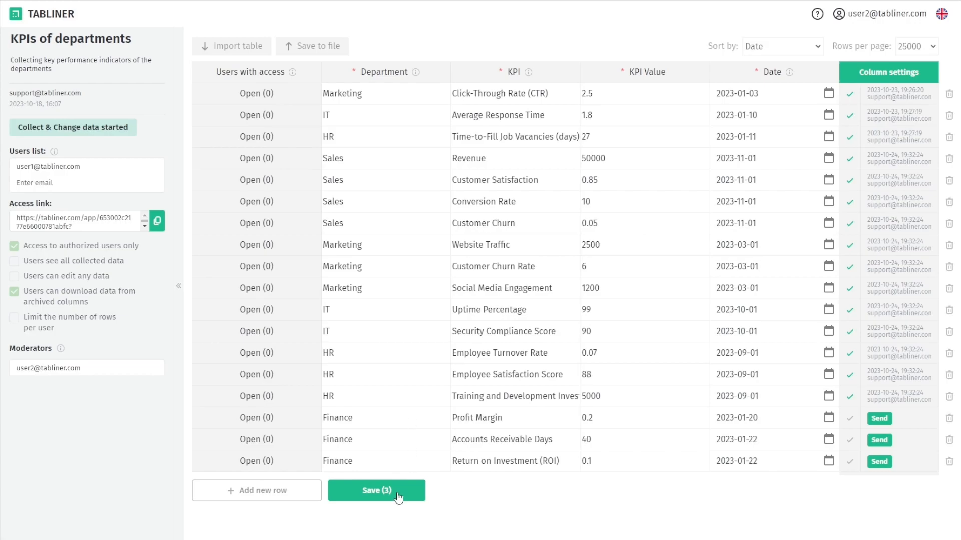
click(370, 489)
click(391, 291)
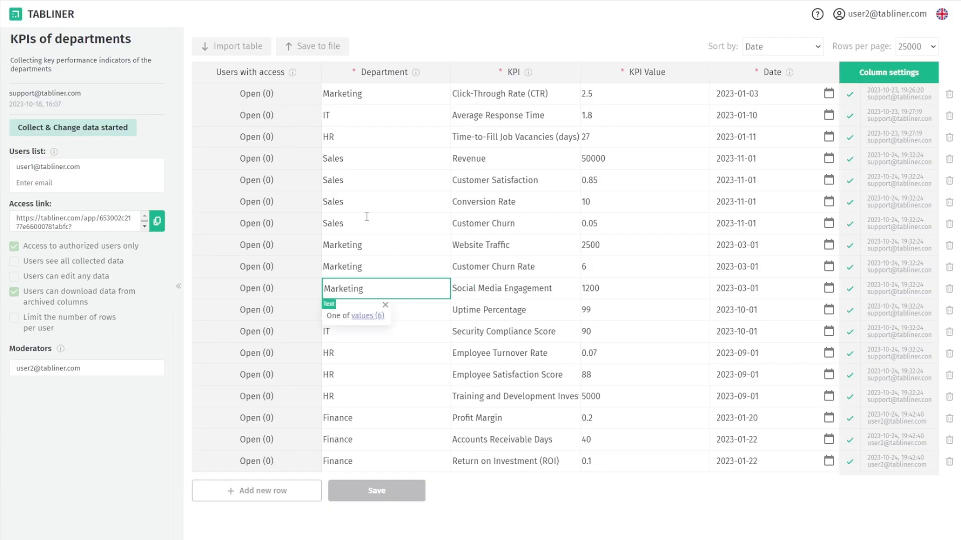
Grant the regular user access to the Marketing CTR row by their e-mail and save
click(290, 100)
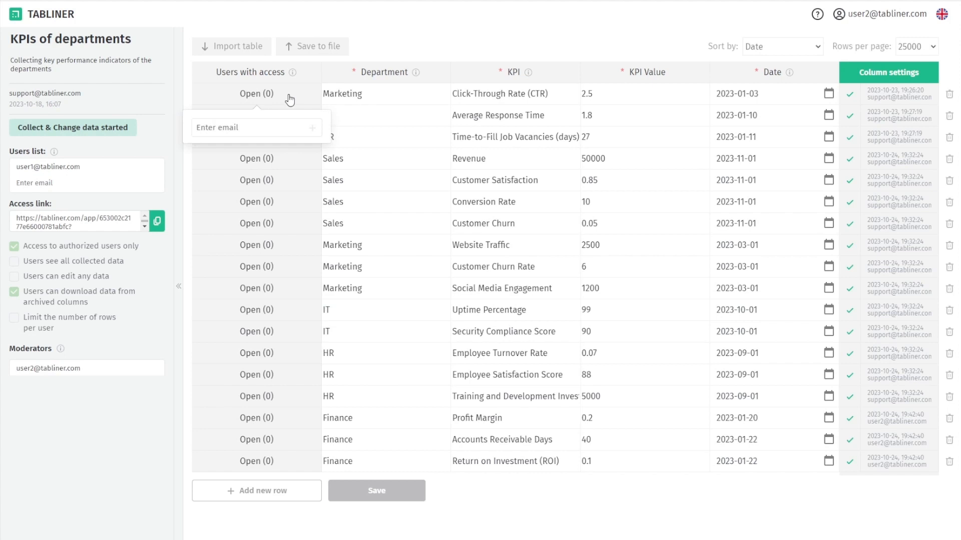
click(250, 129)
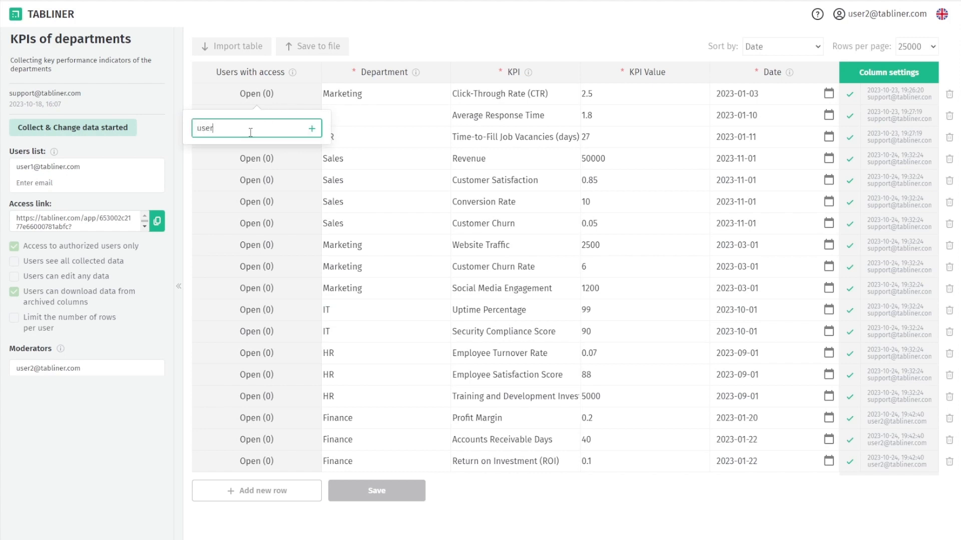
key(Return)
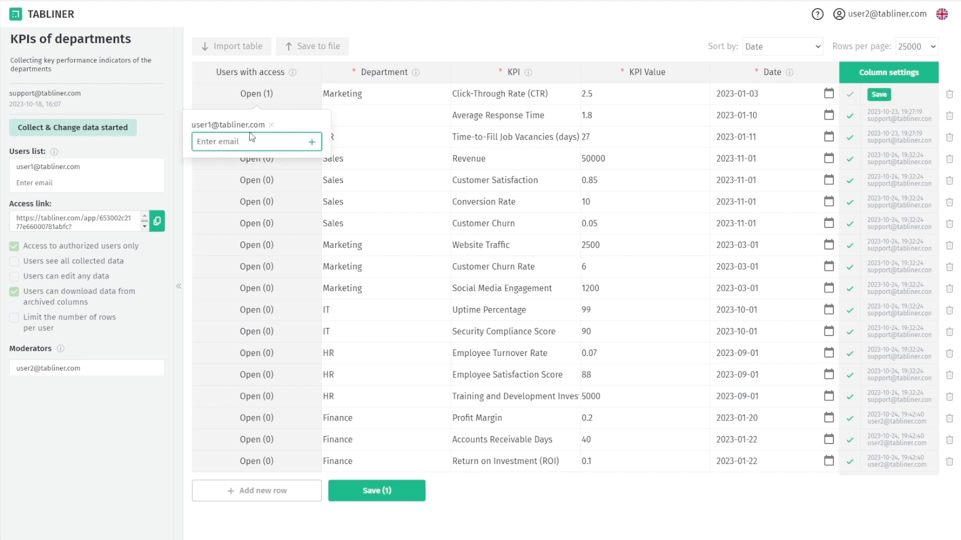
click(344, 199)
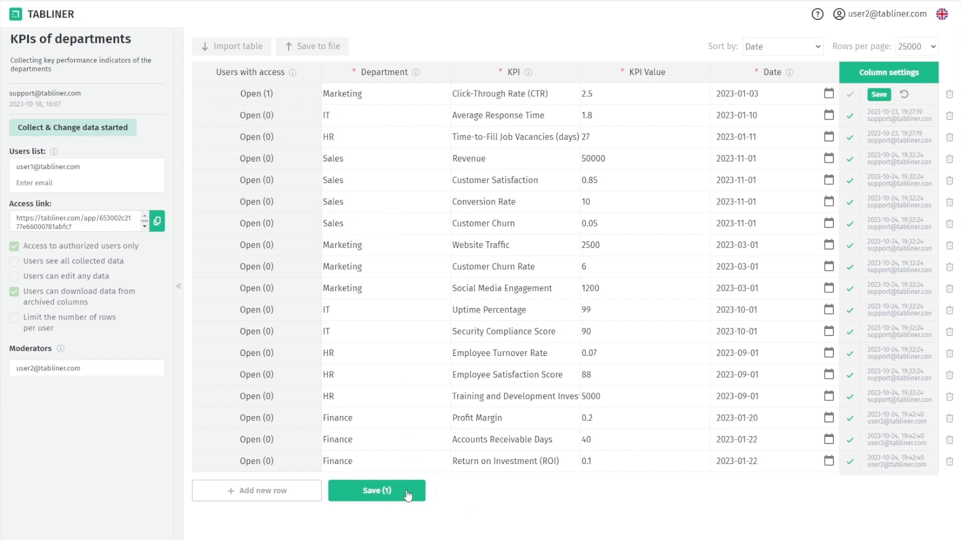
click(407, 490)
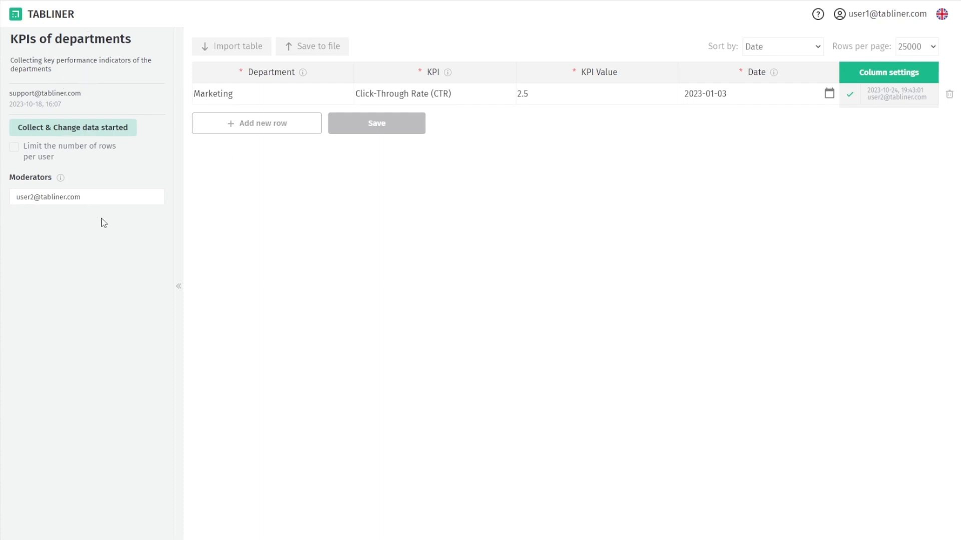
Review the Department column's allowed values in the column settings
click(876, 71)
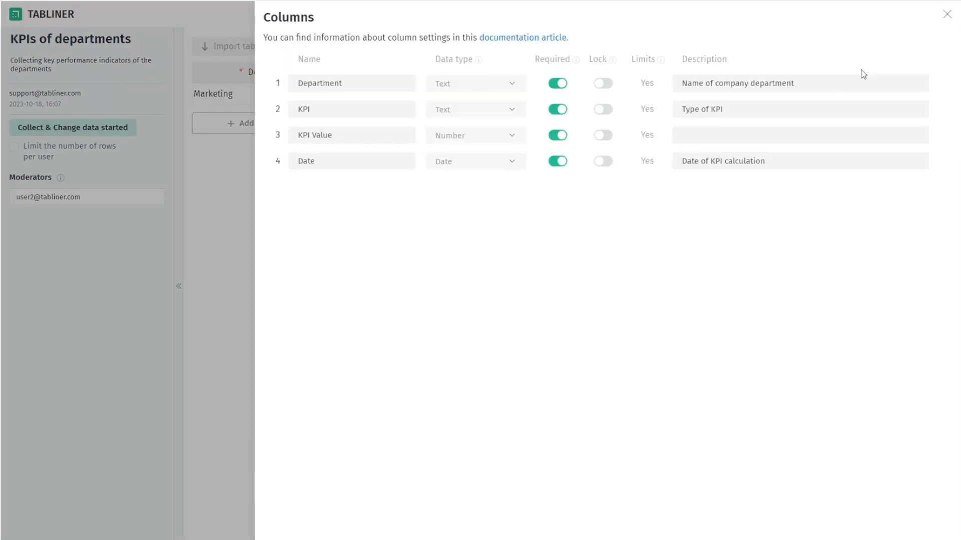
click(648, 83)
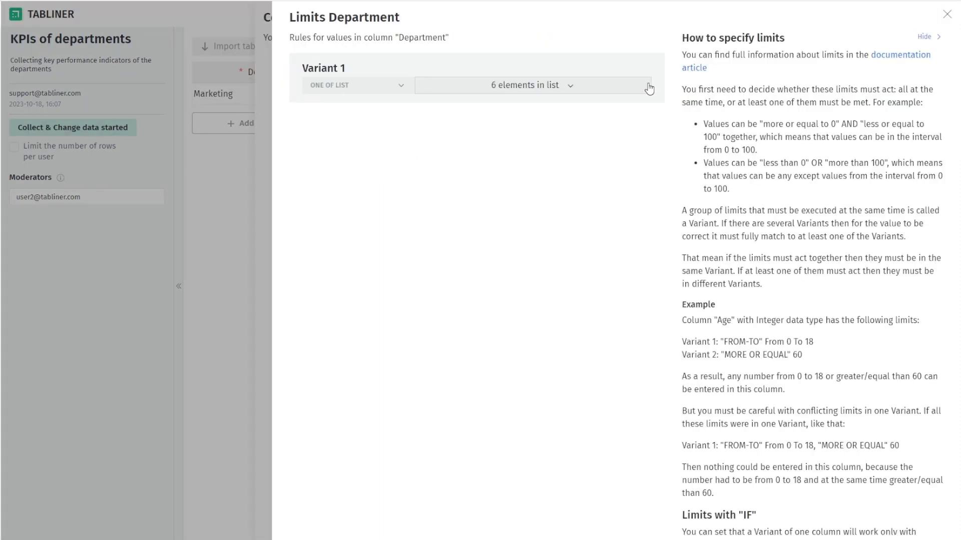
click(946, 23)
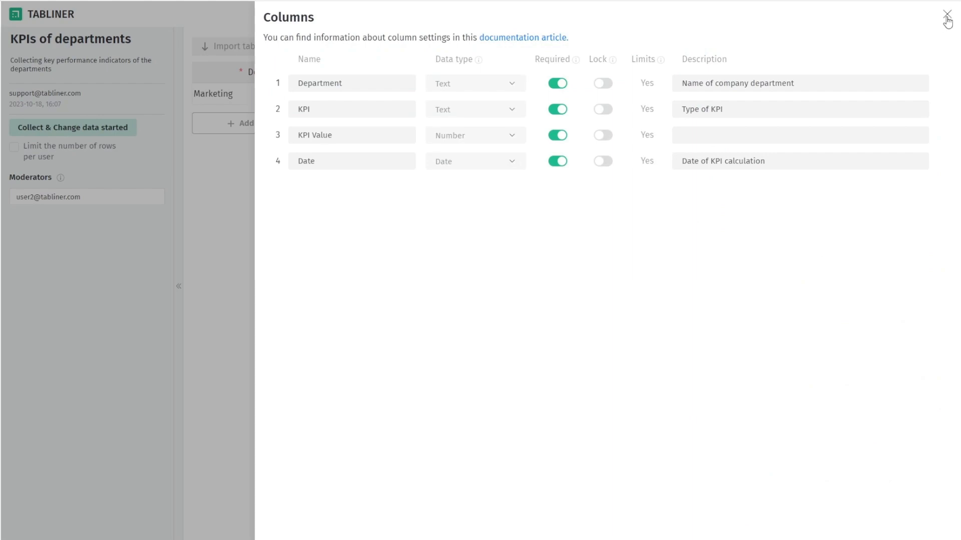
click(946, 21)
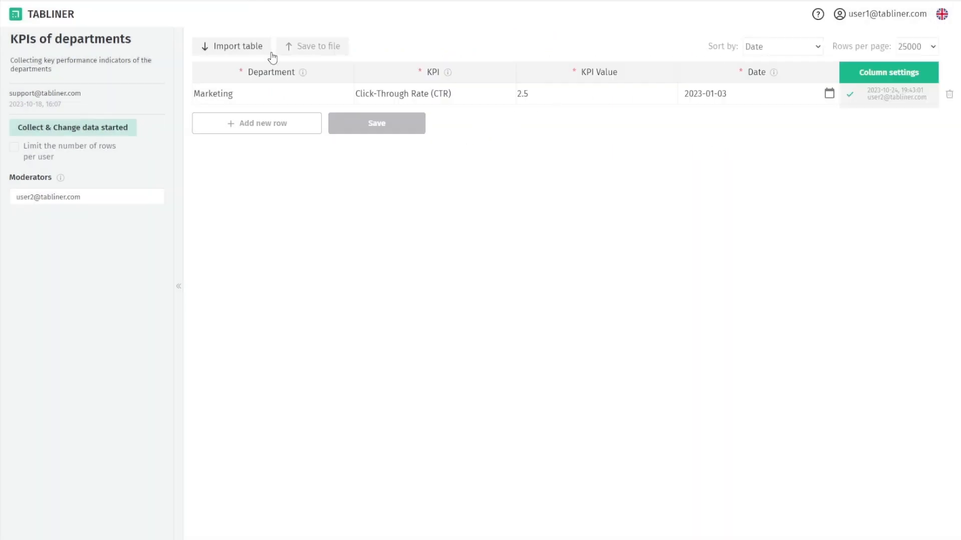
Import KPI3.xlsx, correct the KPI to Supply Chain Cycle Time (days), and save the three rows
click(261, 50)
click(407, 276)
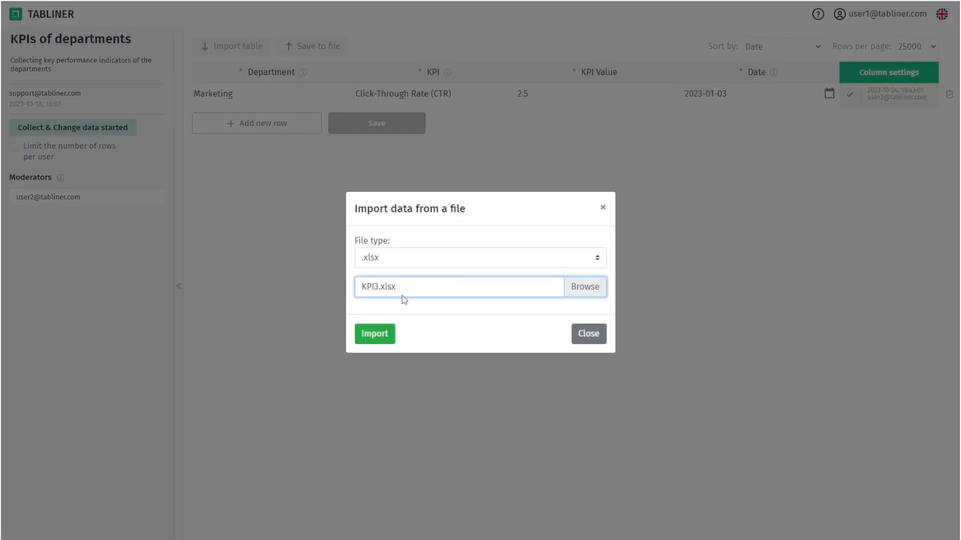
click(381, 337)
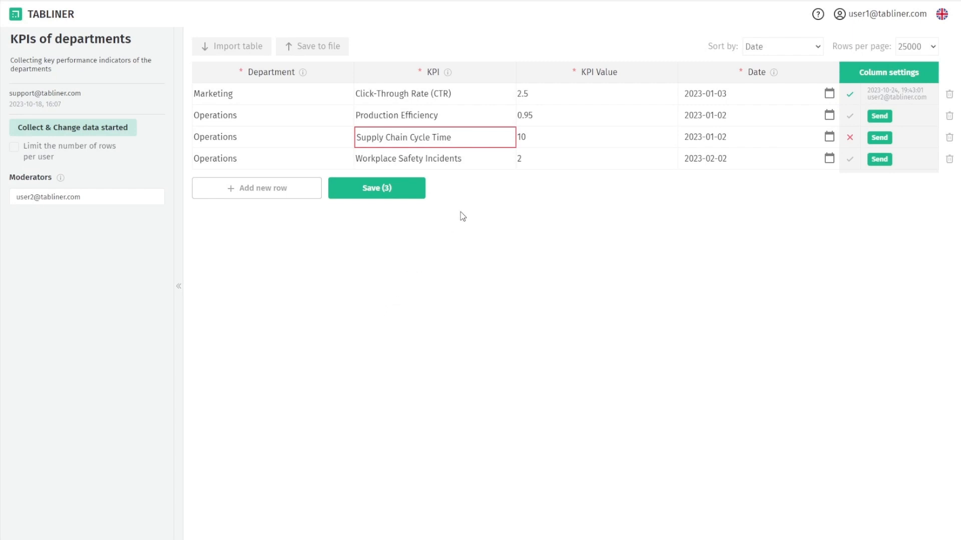
mouse_move(459, 137)
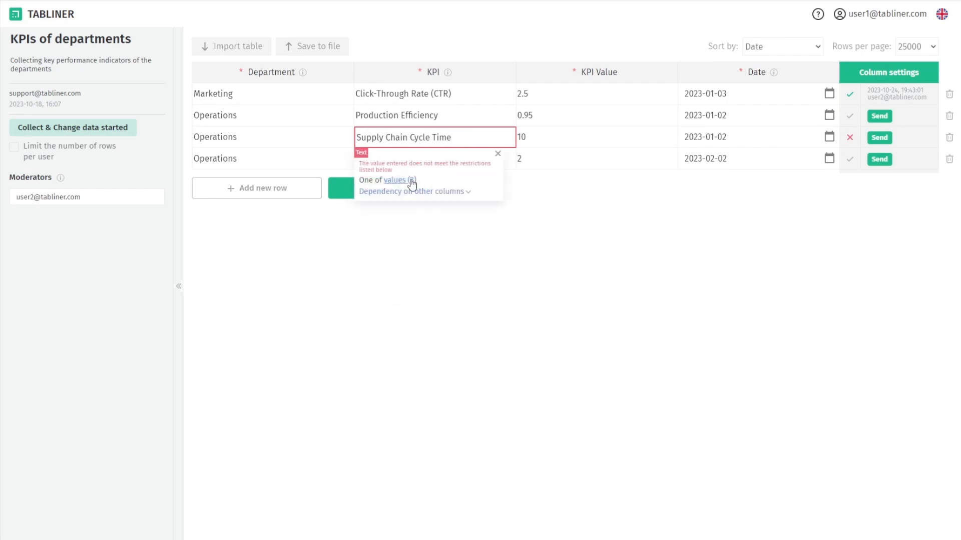
click(426, 191)
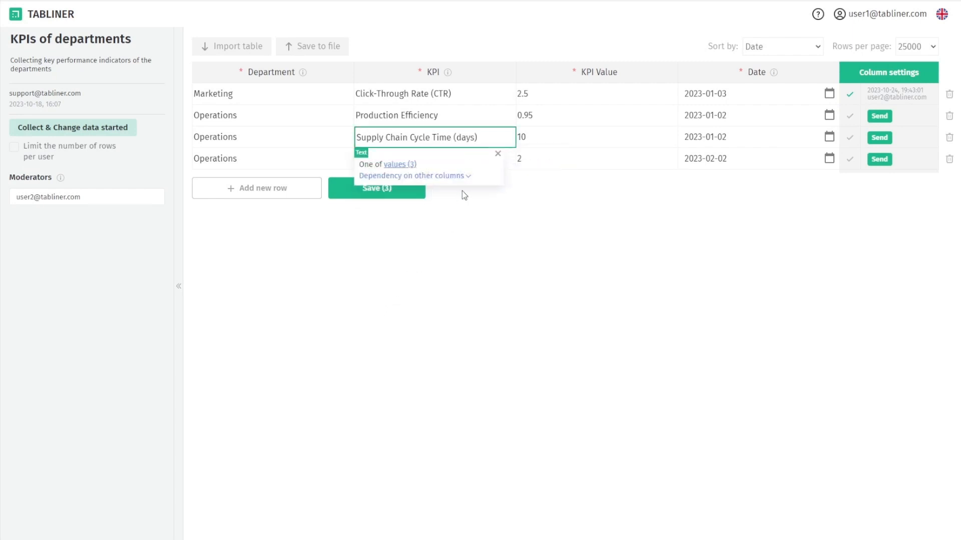
click(401, 192)
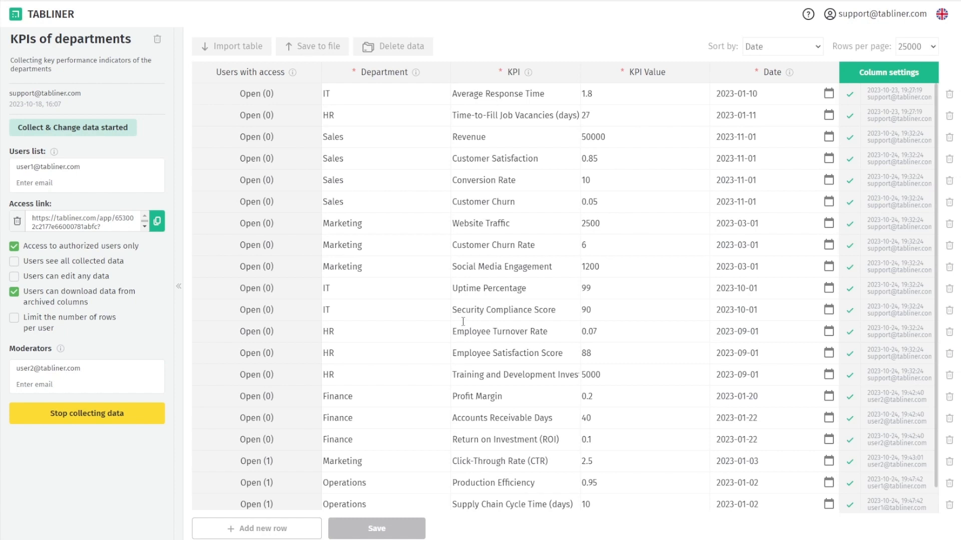
Check access on the two Operations rows, then export the table as an .xlsx file
scroll(383, 318, down, 1)
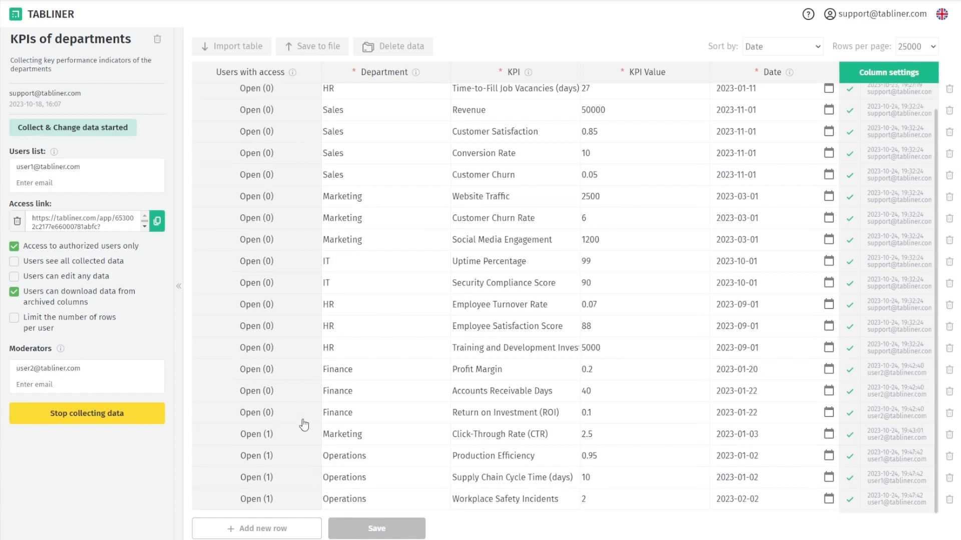
click(292, 461)
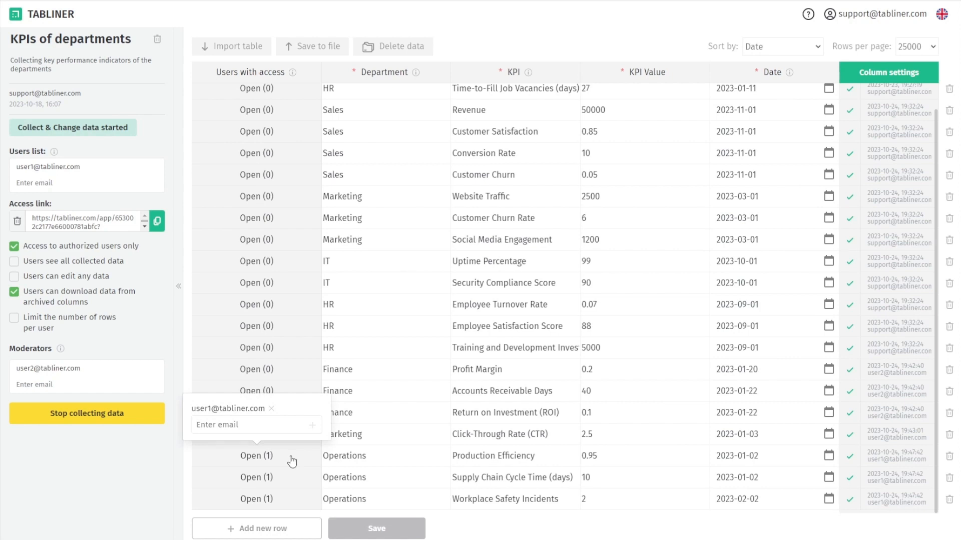
click(306, 476)
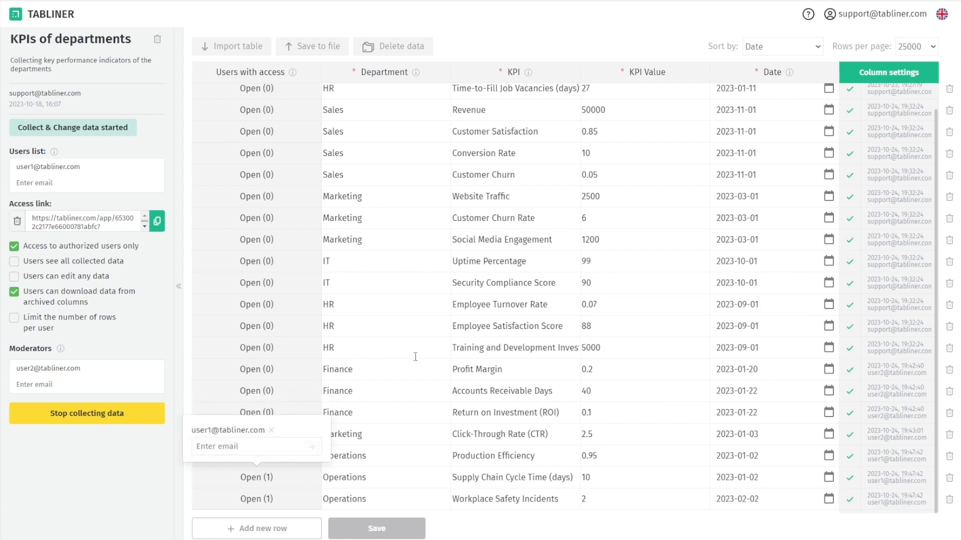
click(464, 51)
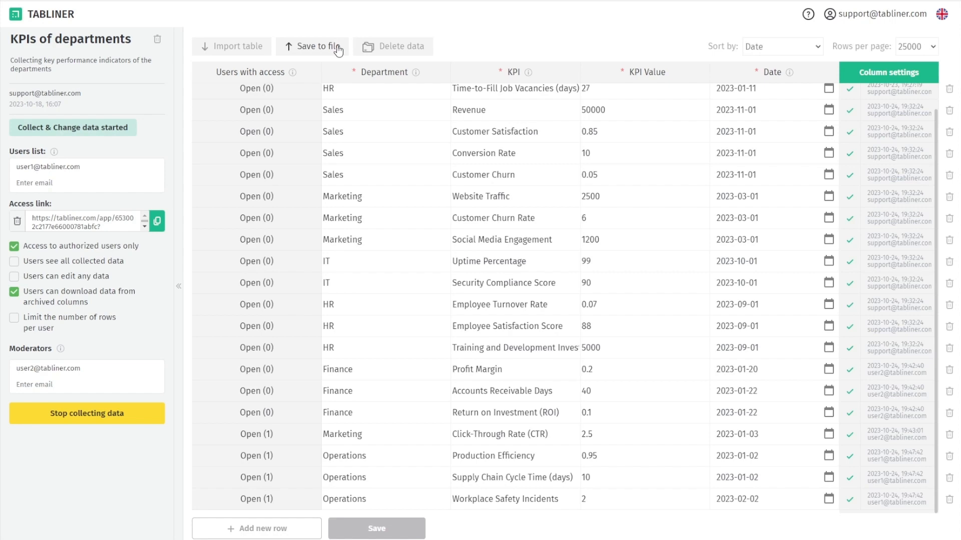
click(338, 49)
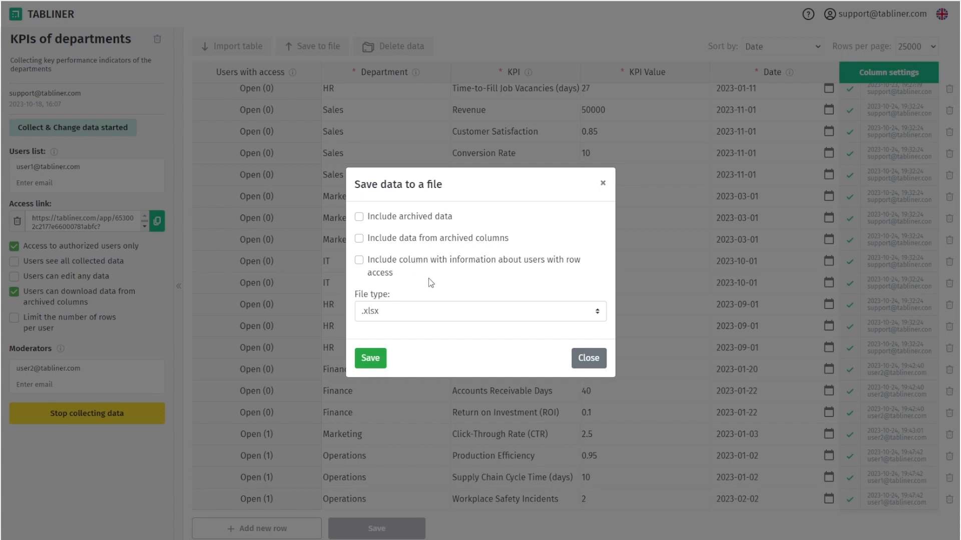
click(587, 358)
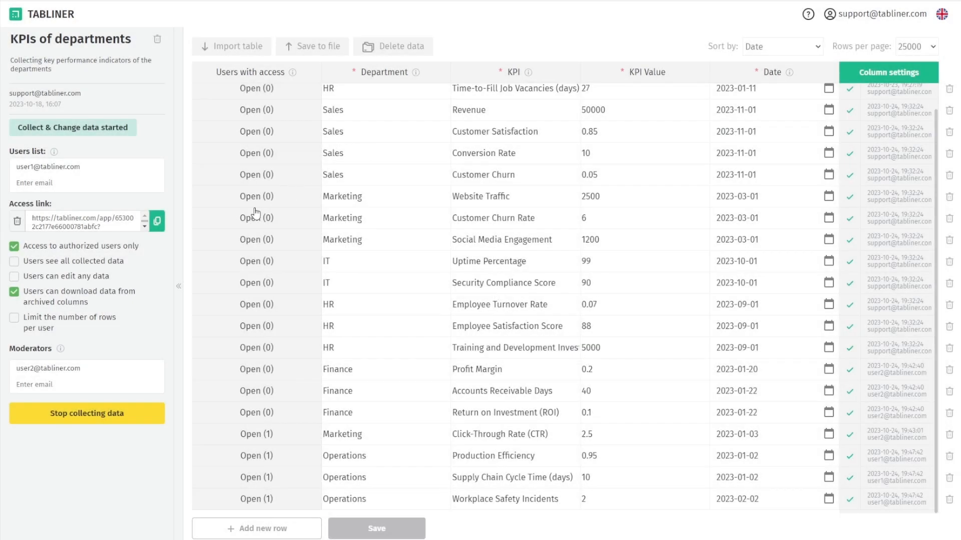
Stop data collection and add a fifth column, New column 5, in the column editor
click(123, 415)
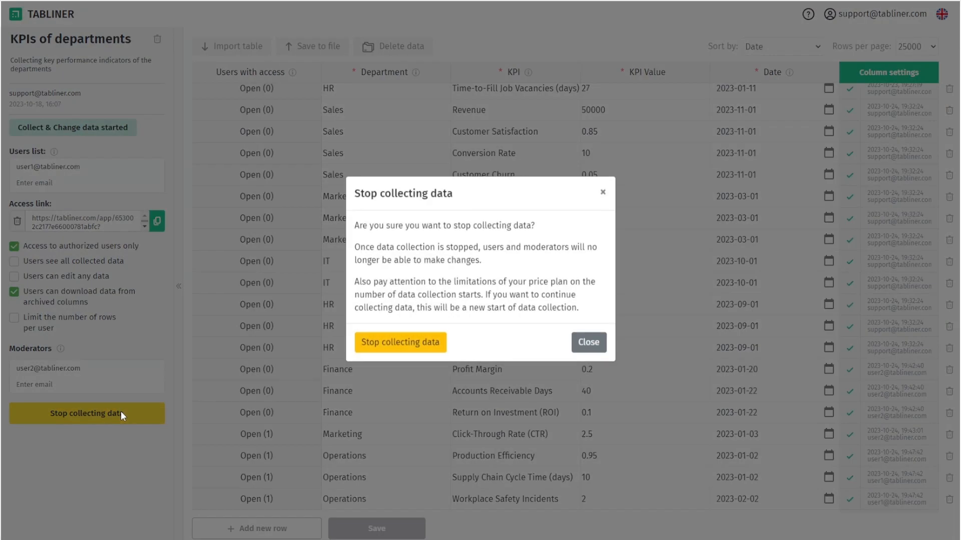
click(414, 346)
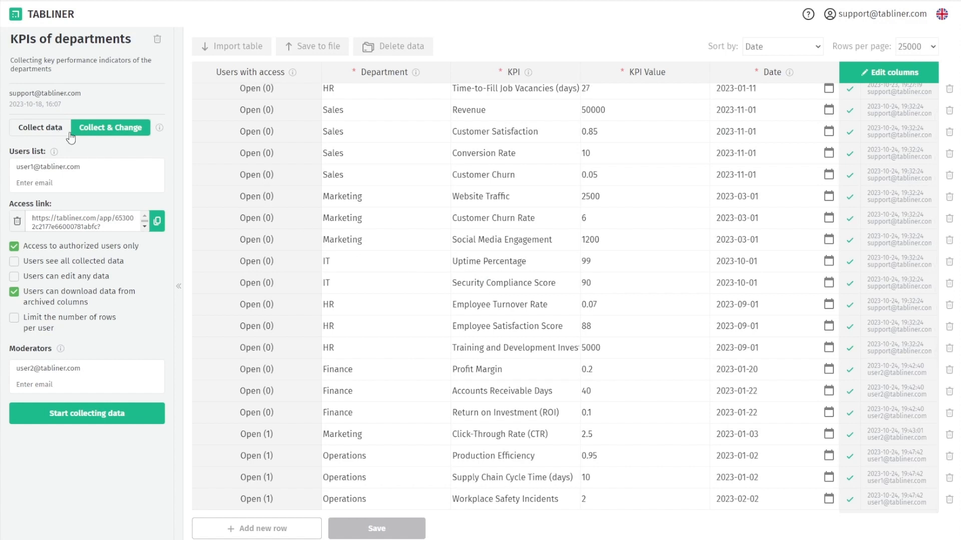
click(892, 73)
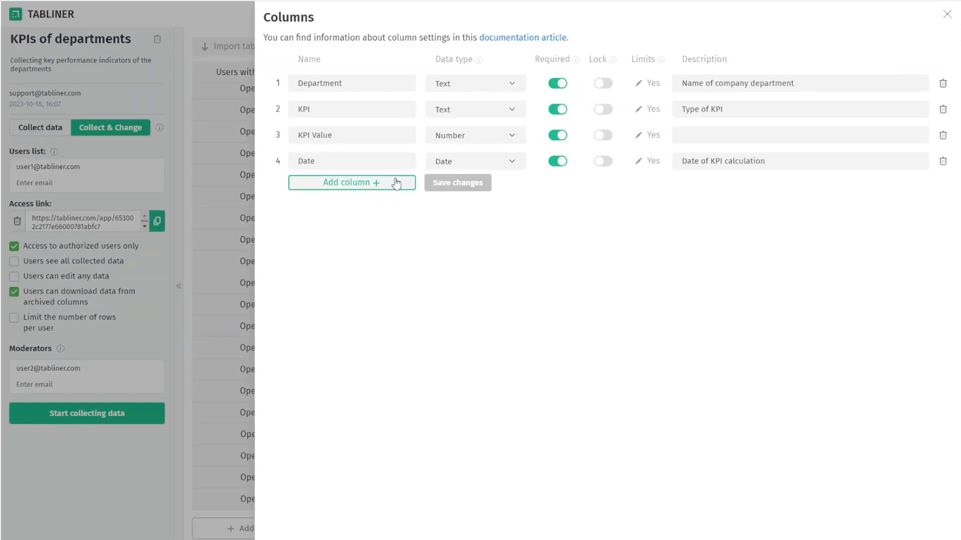
click(379, 189)
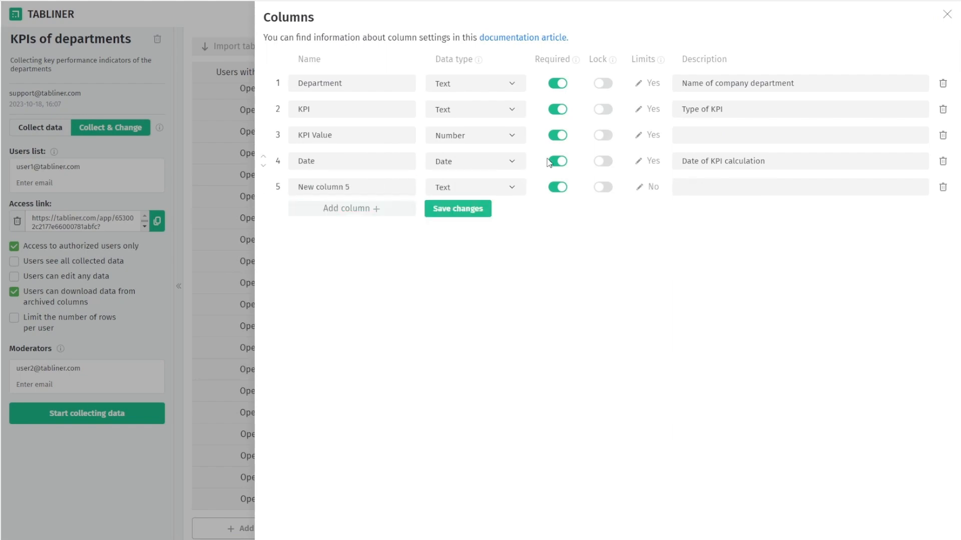